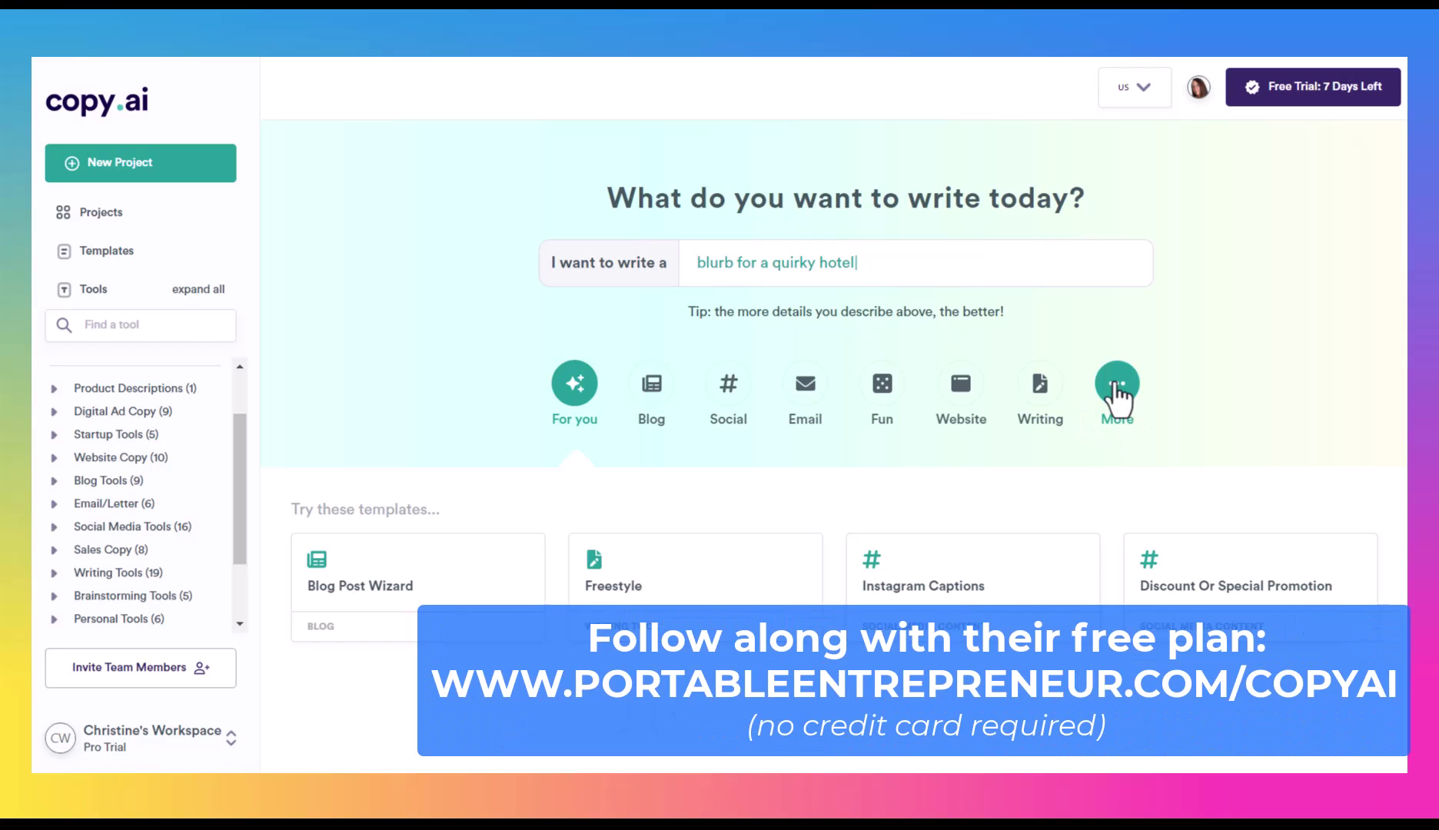
Open the Templates gallery and scroll through its template categories and cards.
click(1116, 388)
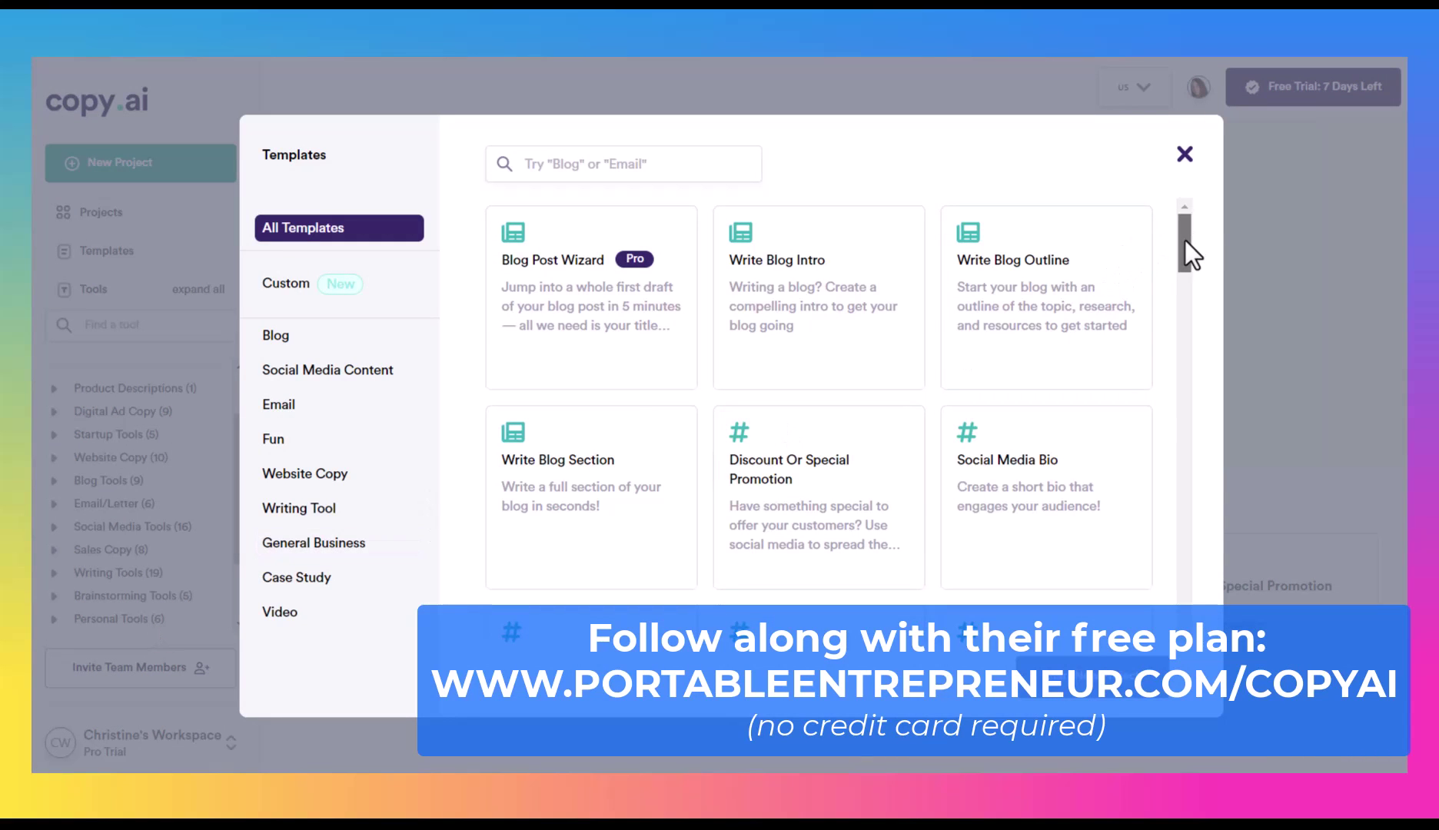
drag(1185, 241, 1186, 248)
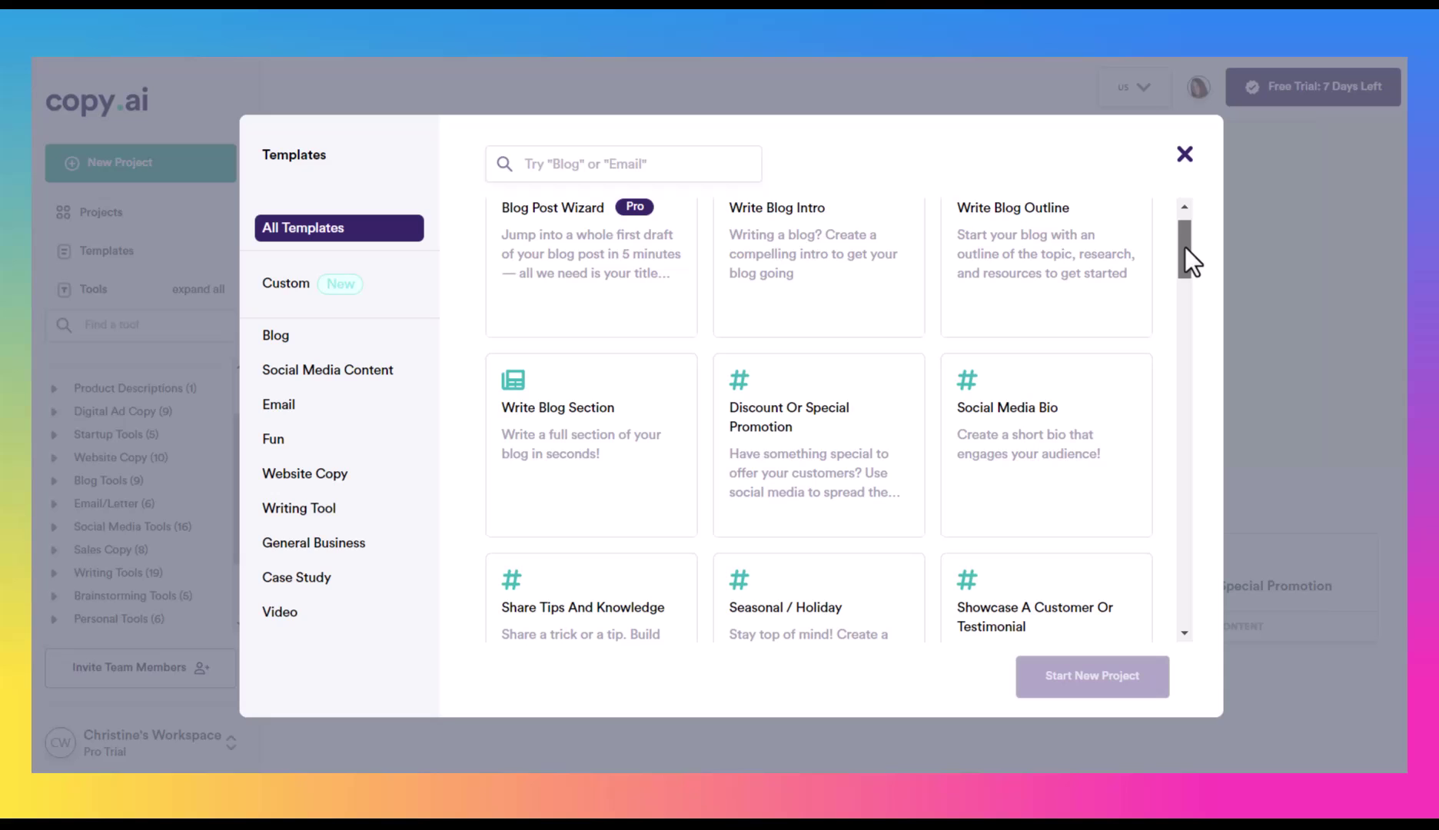
drag(1185, 247, 1189, 265)
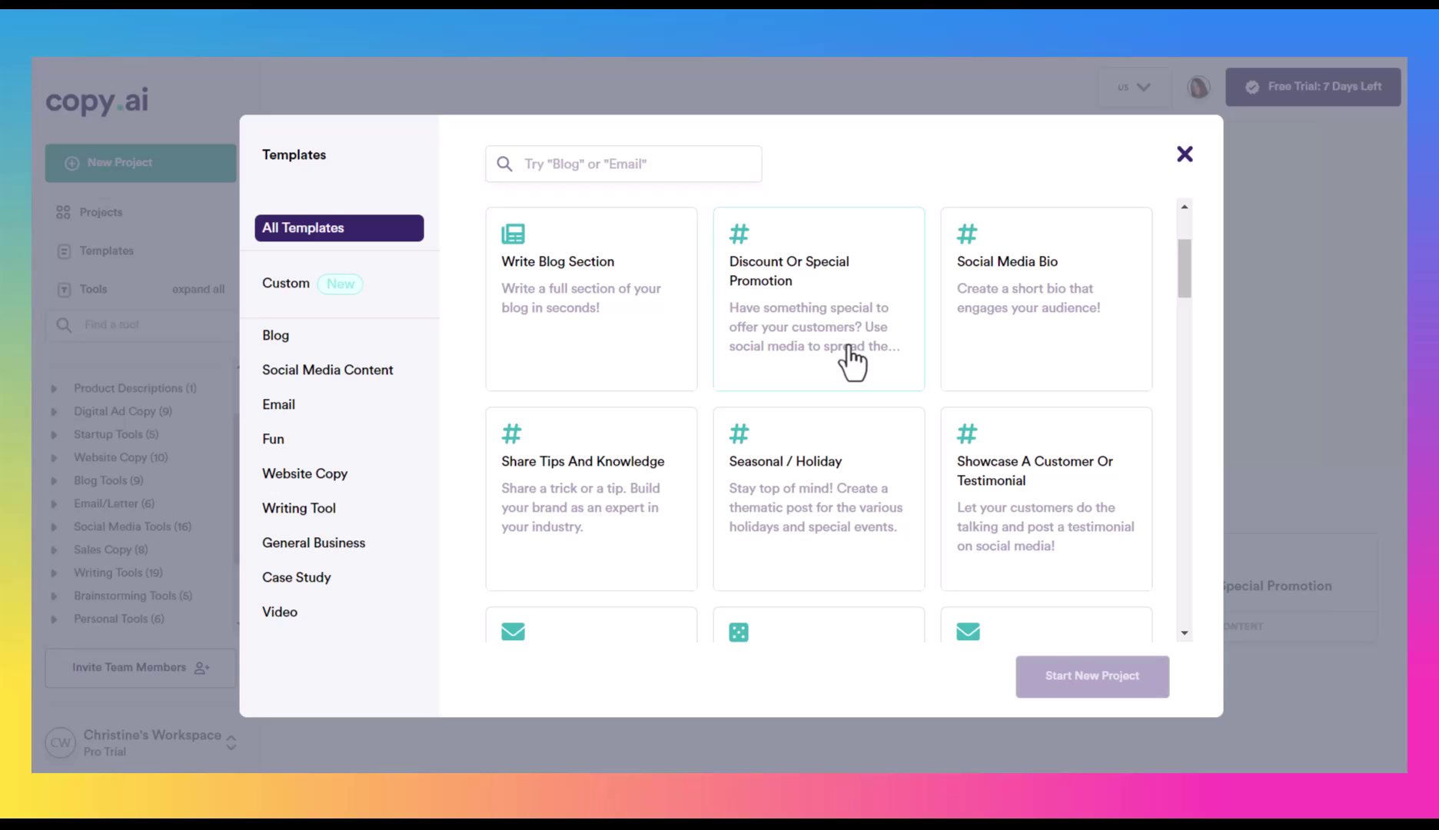
scroll(1185, 279, down, 2)
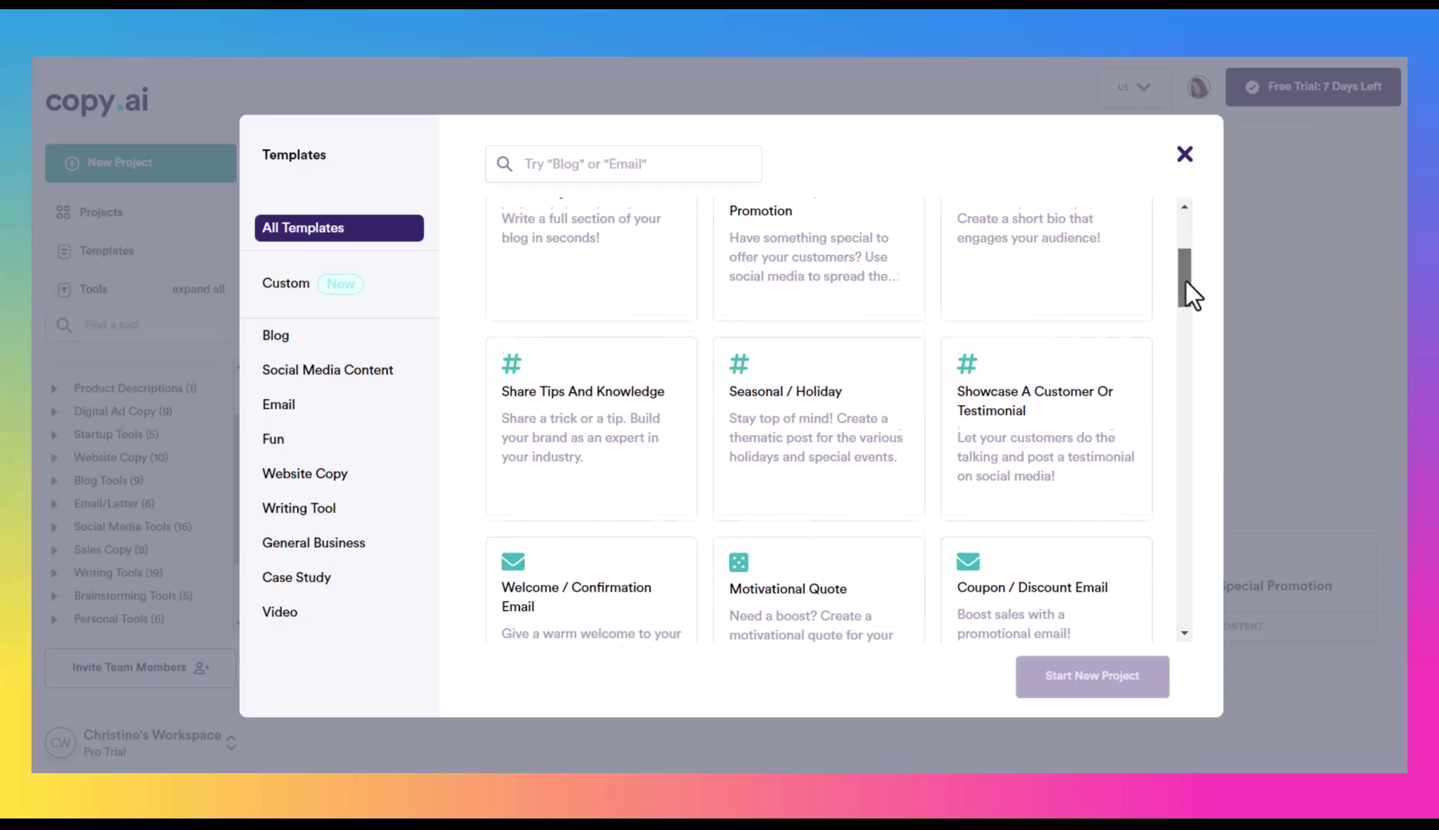
scroll(1188, 296, down, 2)
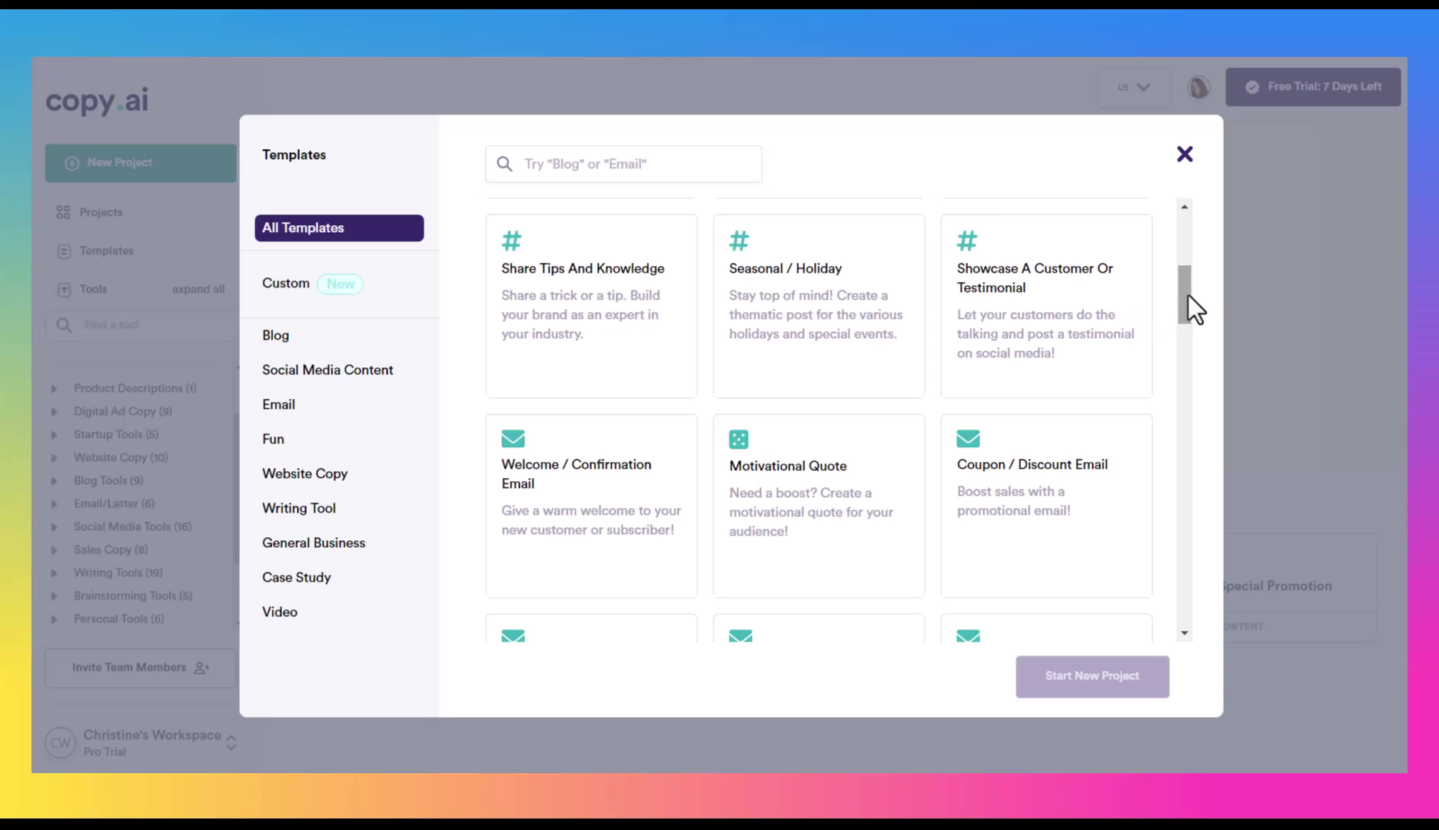
scroll(1073, 316, down, 1)
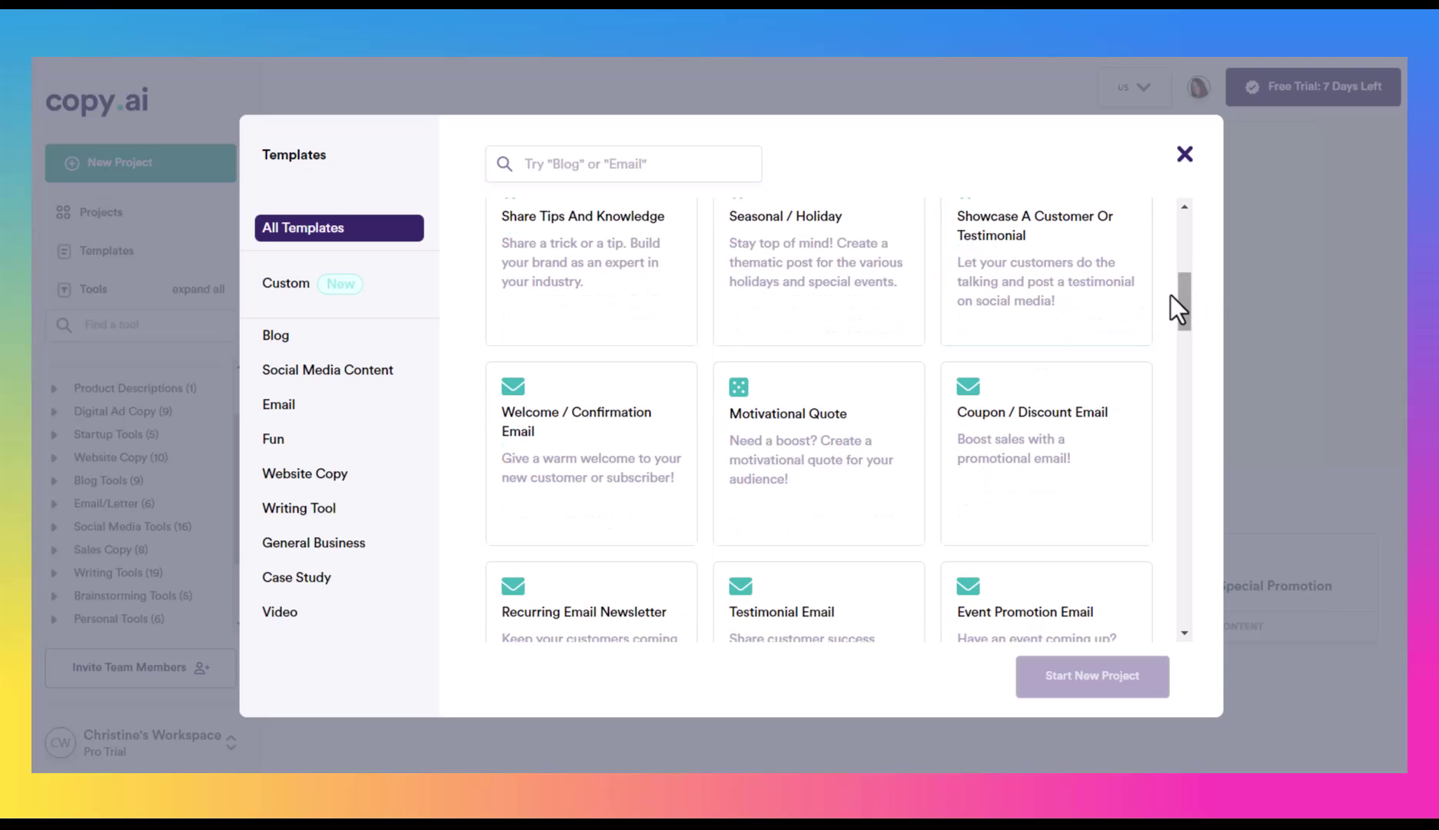
drag(1180, 306, 1185, 315)
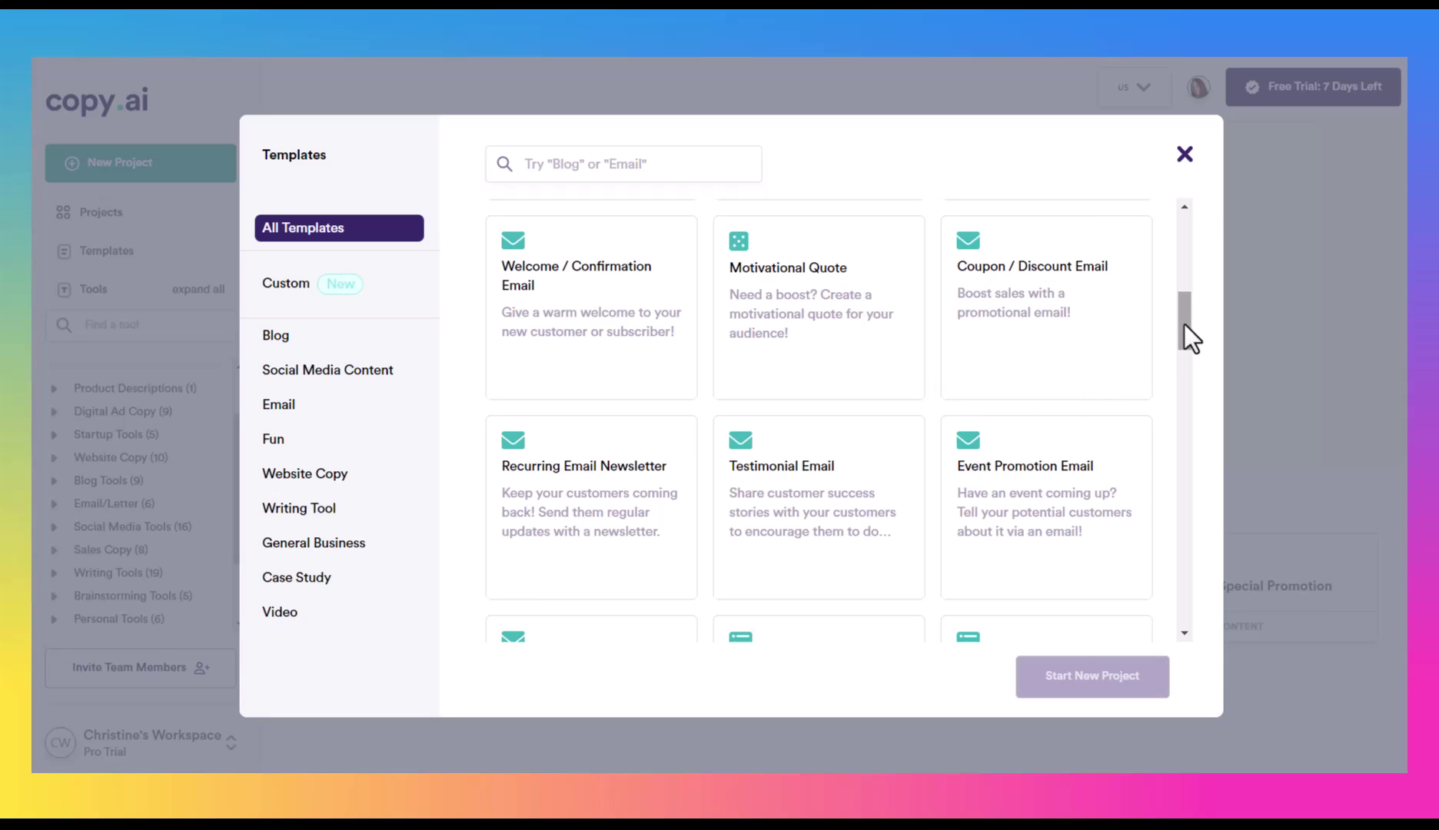
drag(1185, 326, 1185, 332)
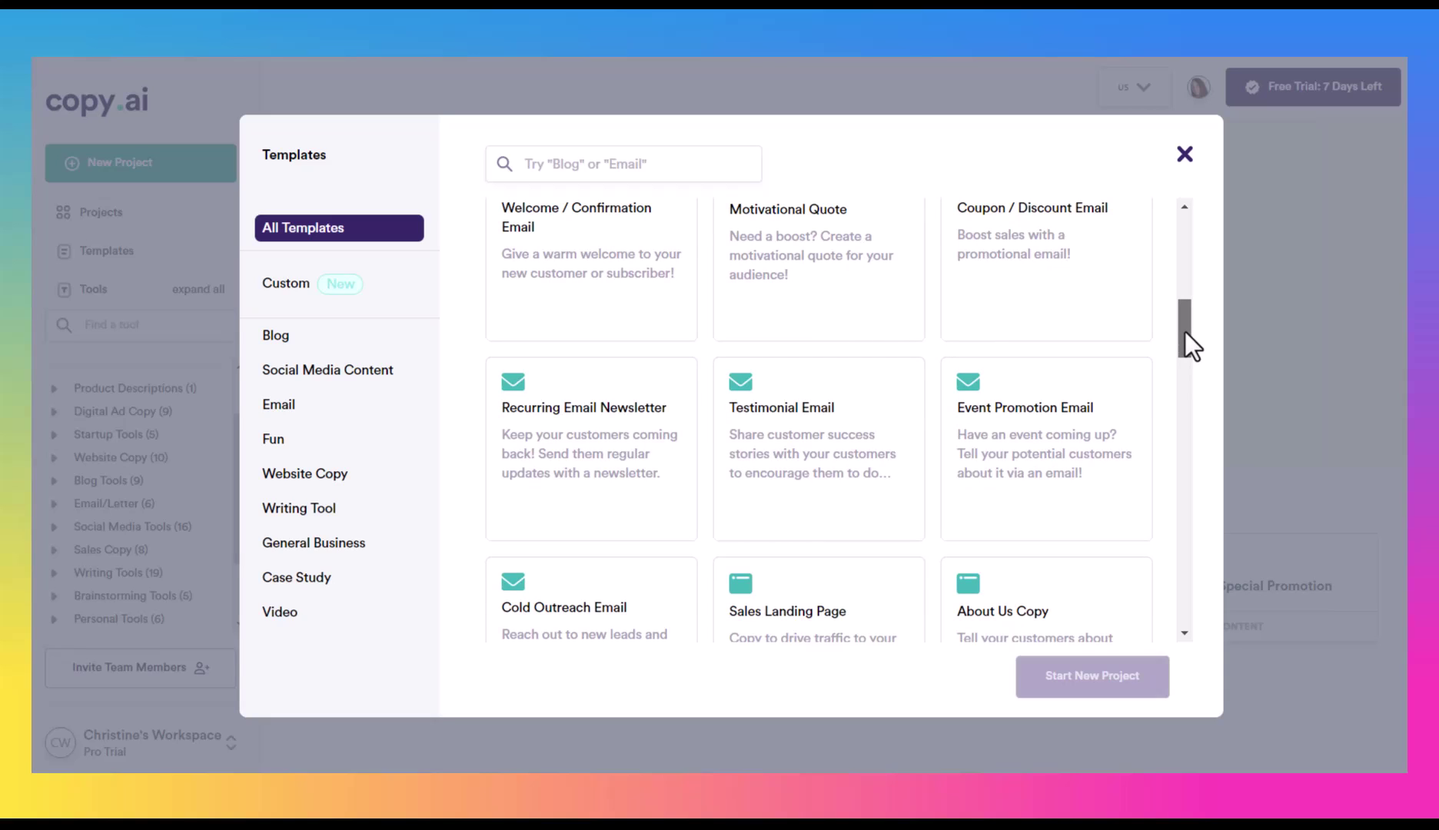
drag(1185, 331, 1190, 372)
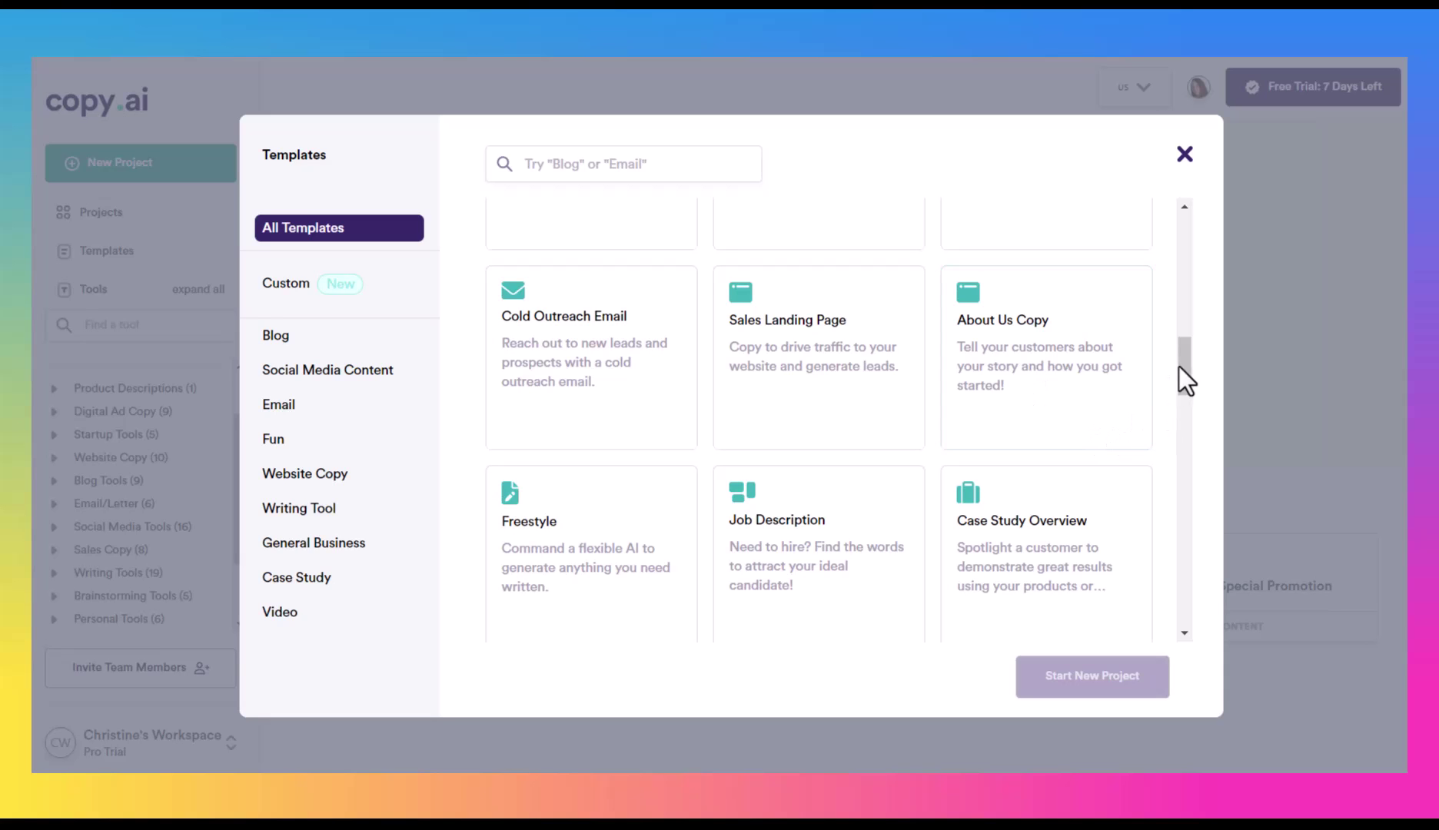
drag(1181, 368, 1185, 581)
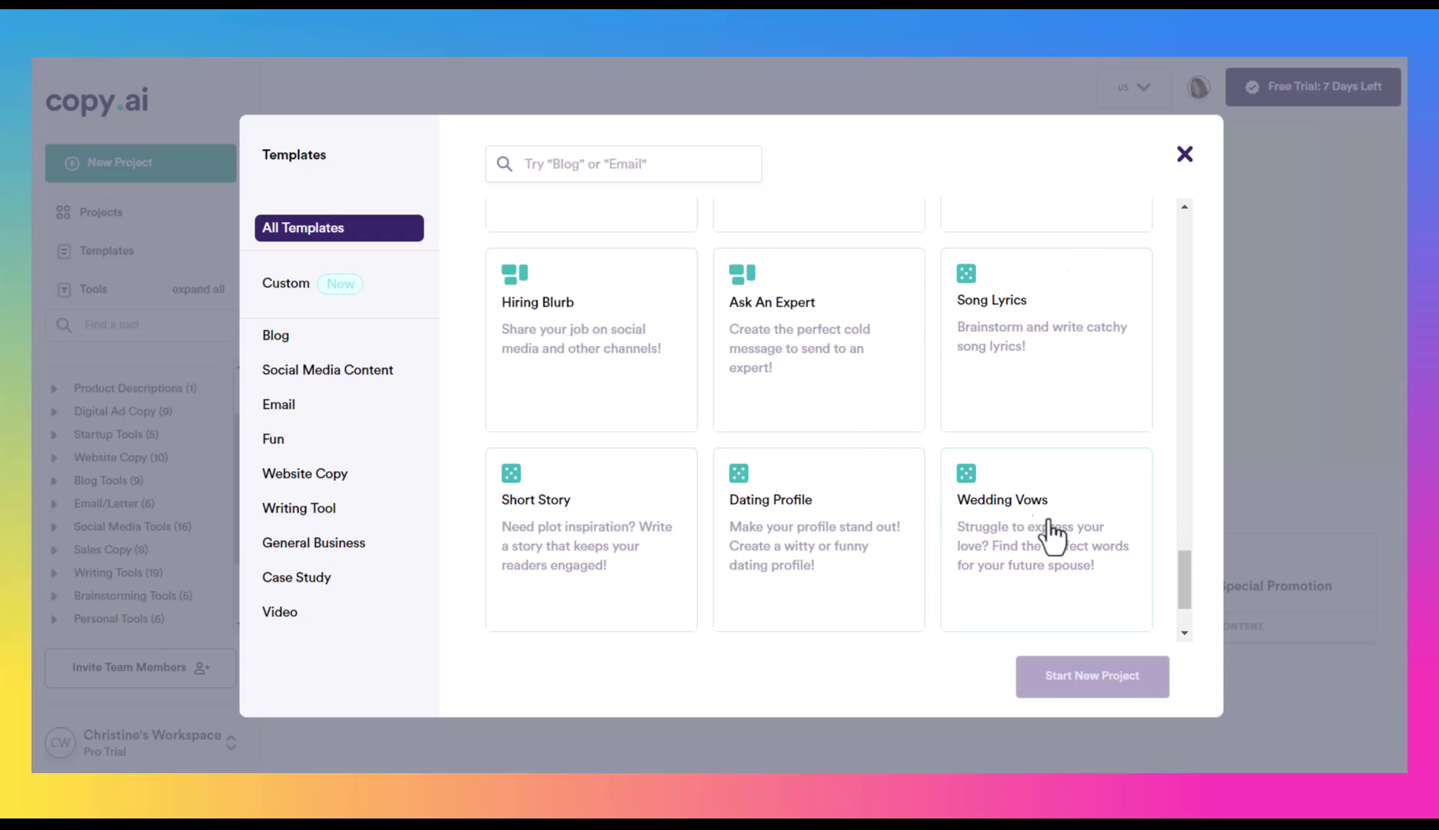
scroll(1185, 595, down, 1)
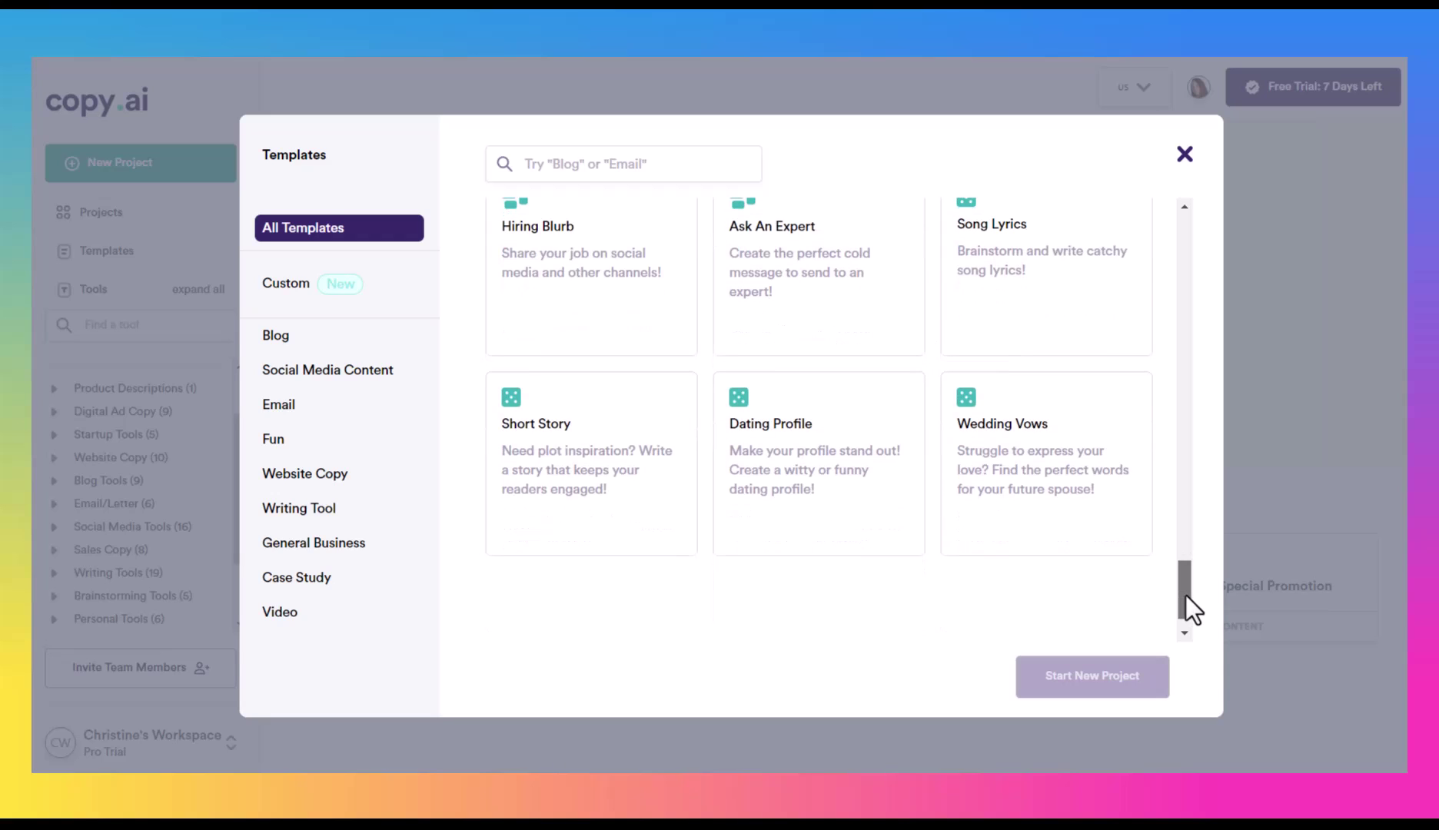
drag(1184, 598, 1188, 171)
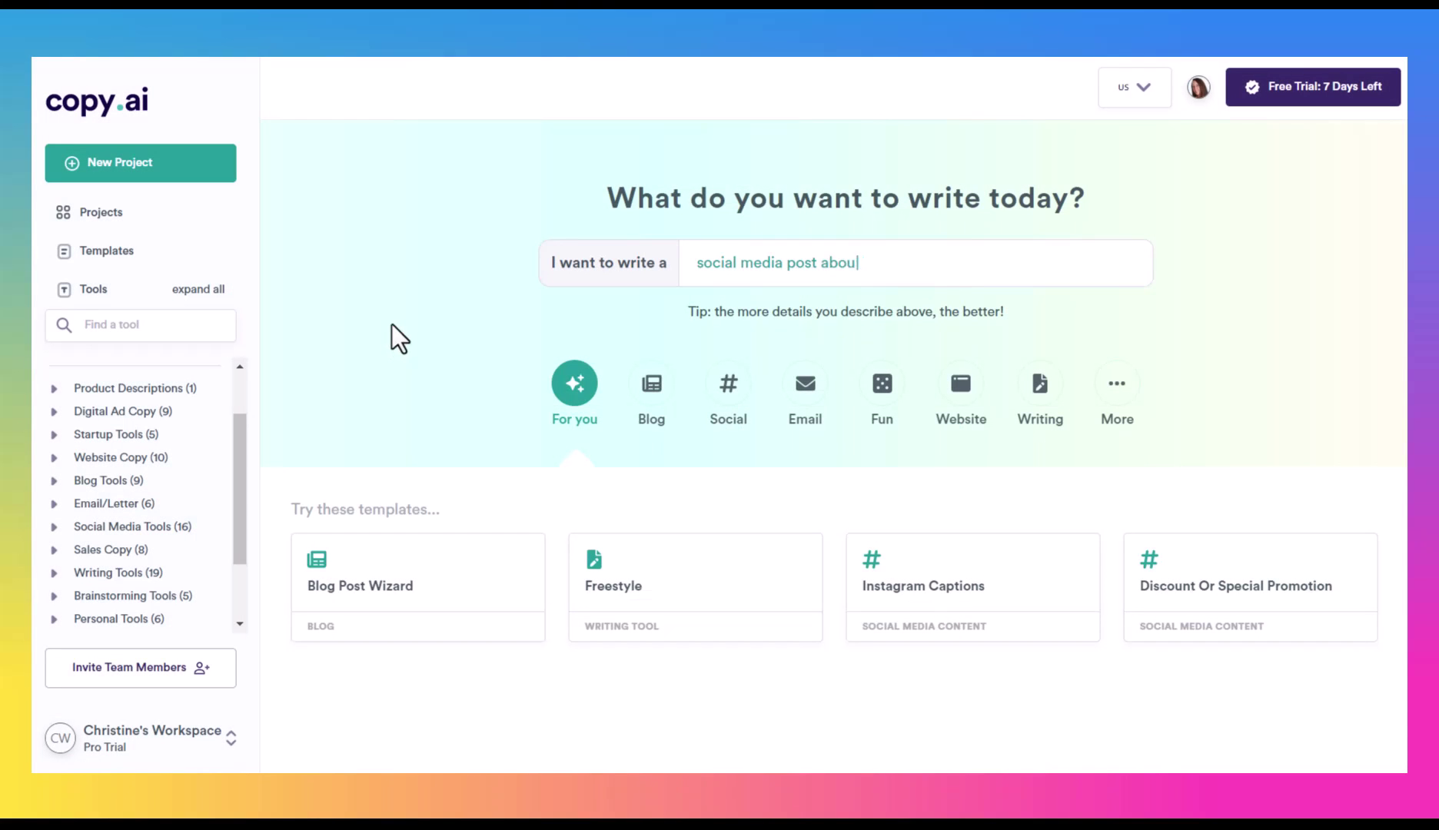
Enter 'blurb for a' as the writing request and list the Social category's templates.
text(blurb for a quirky hotel)
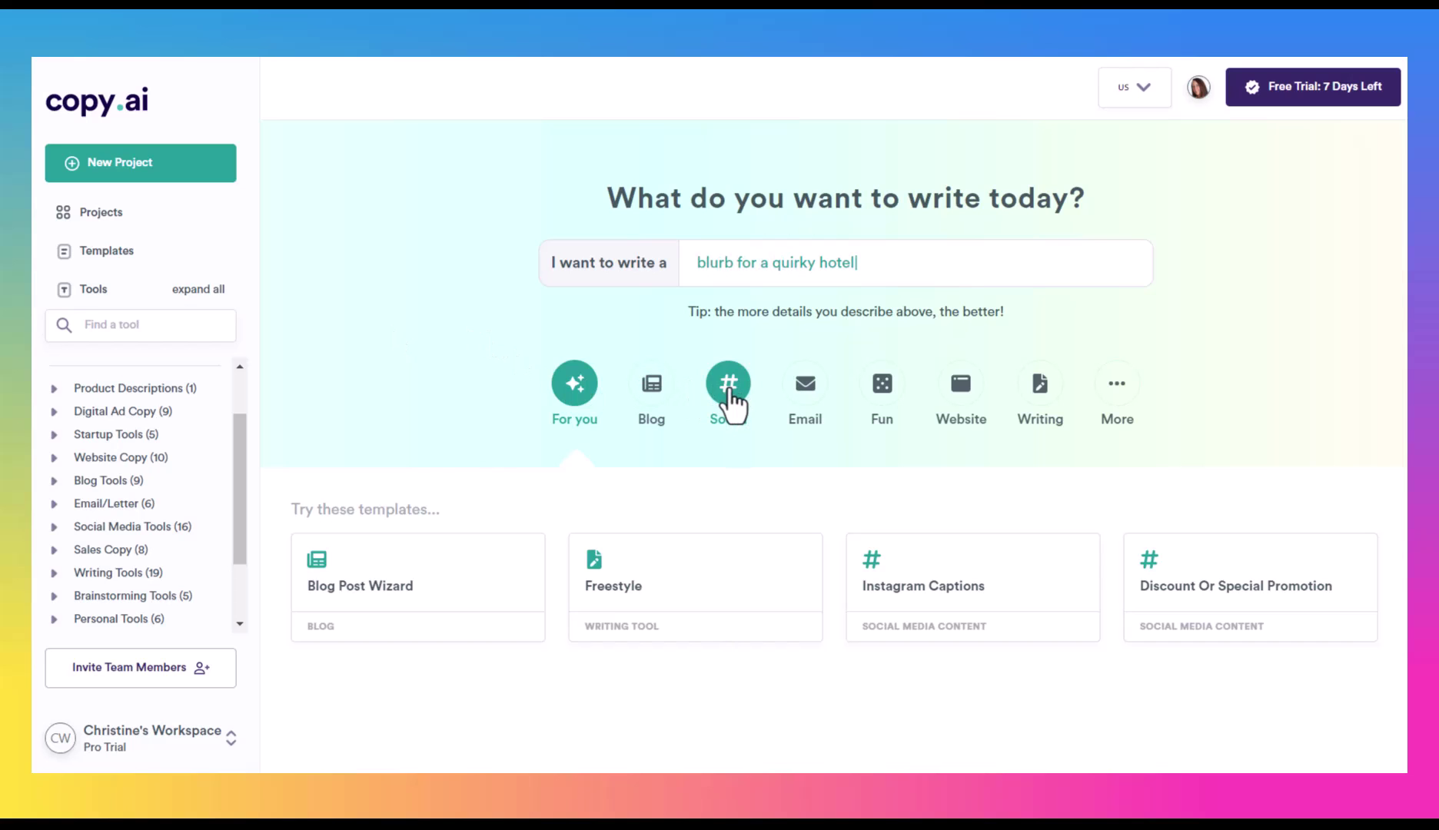
click(729, 386)
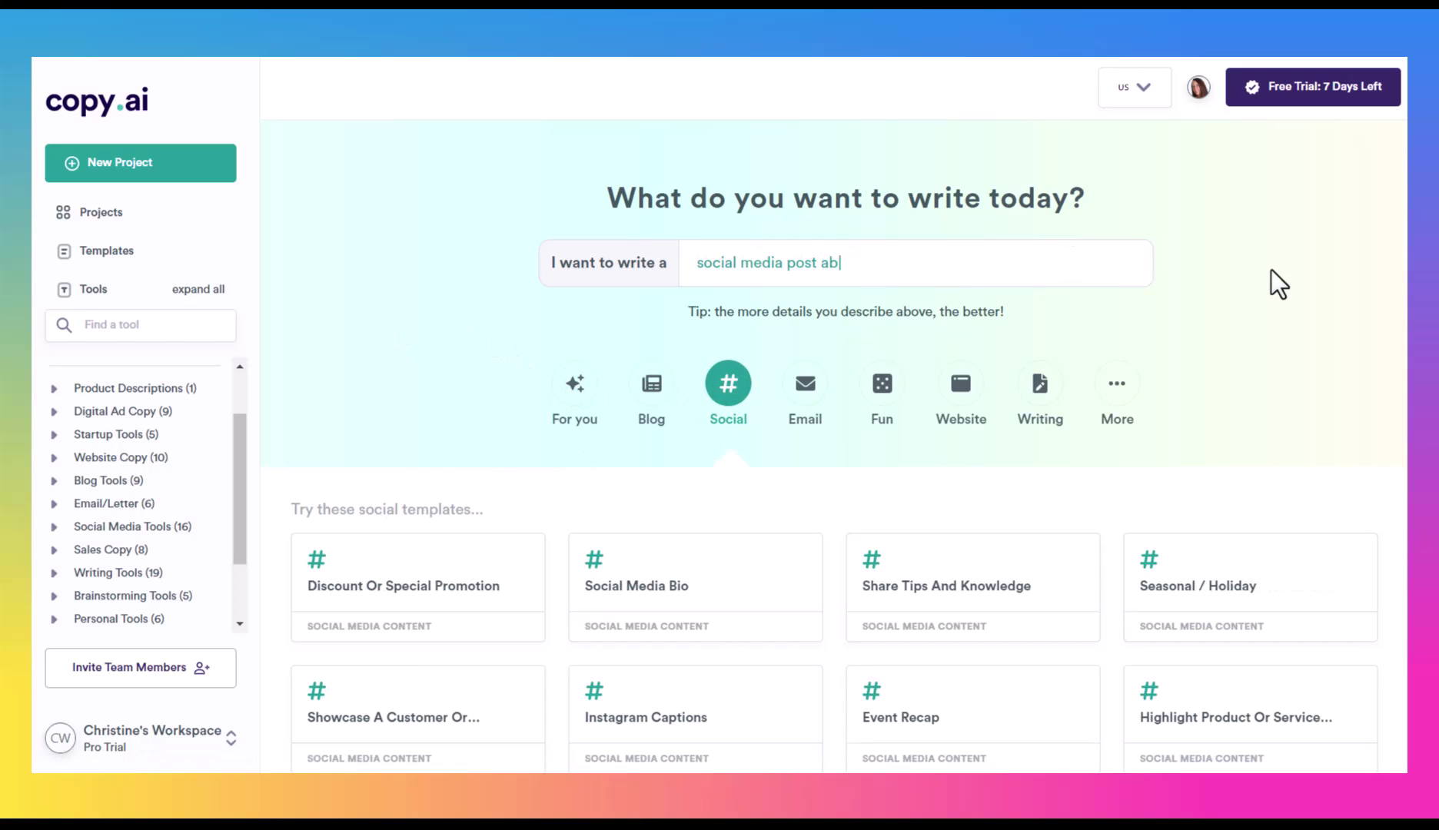
scroll(834, 475, down, 4)
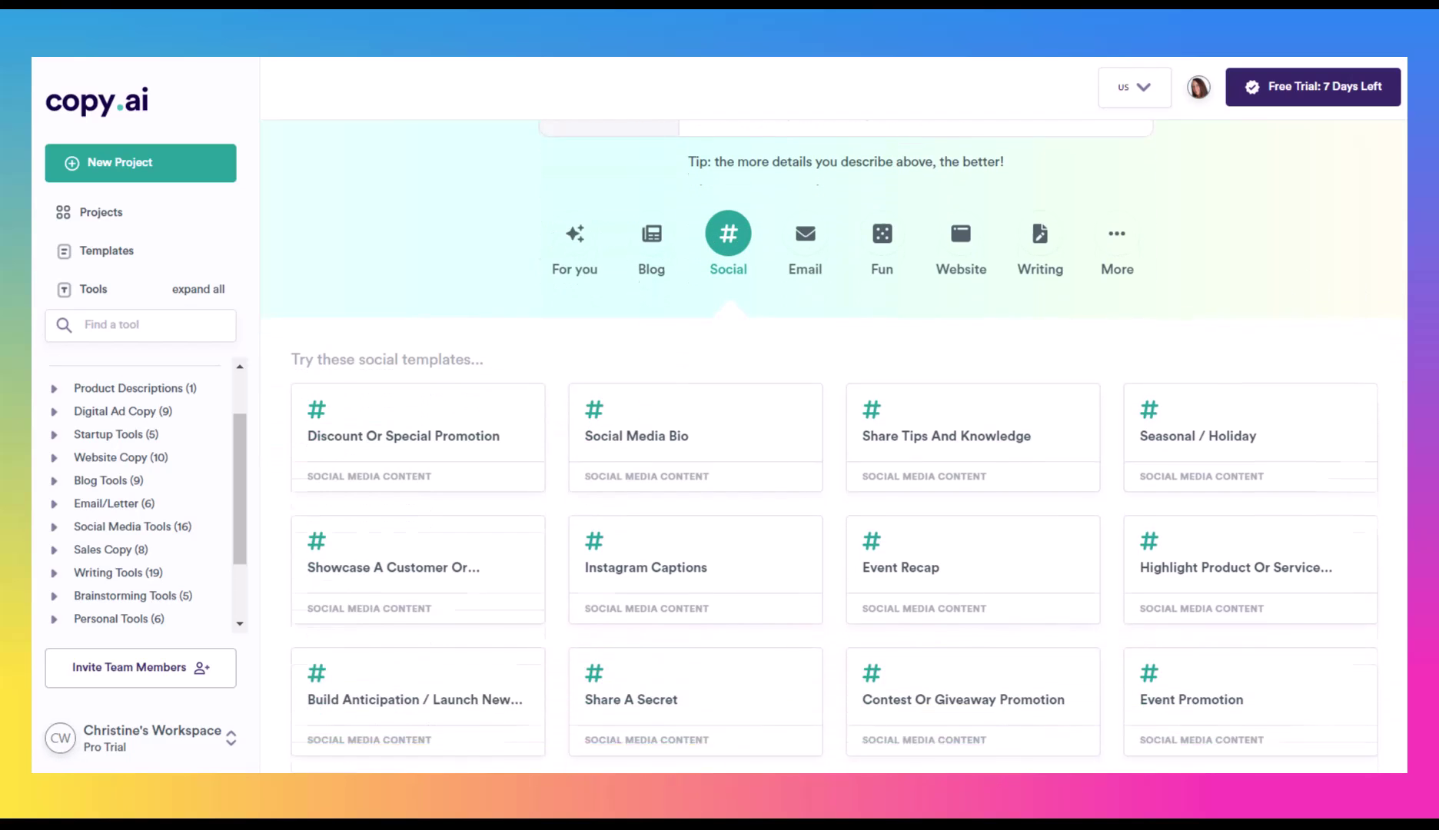
scroll(1096, 446, down, 1)
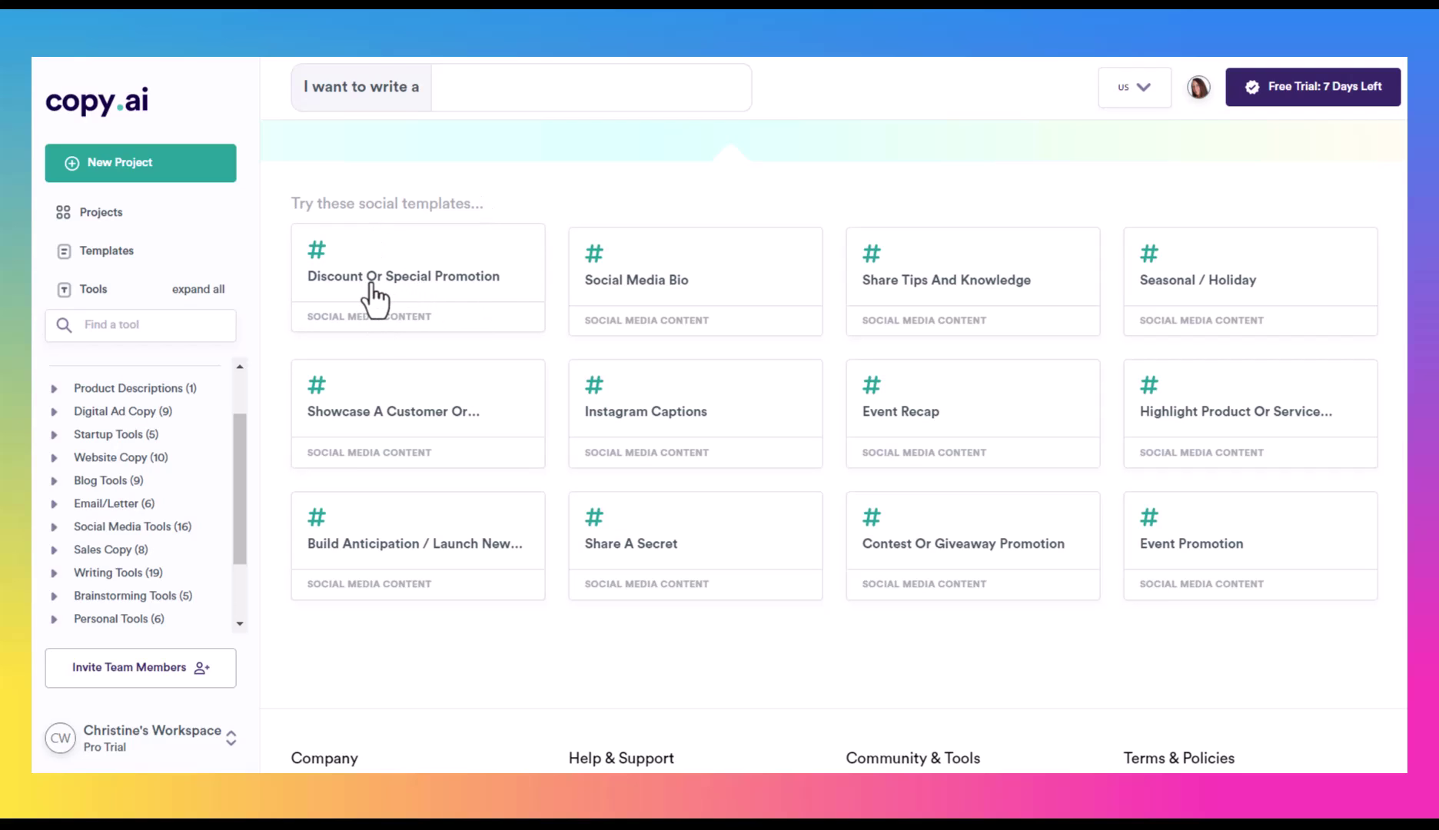
Start a Discount Or Special Promotion project, keeping the tone set to Friendly.
click(453, 332)
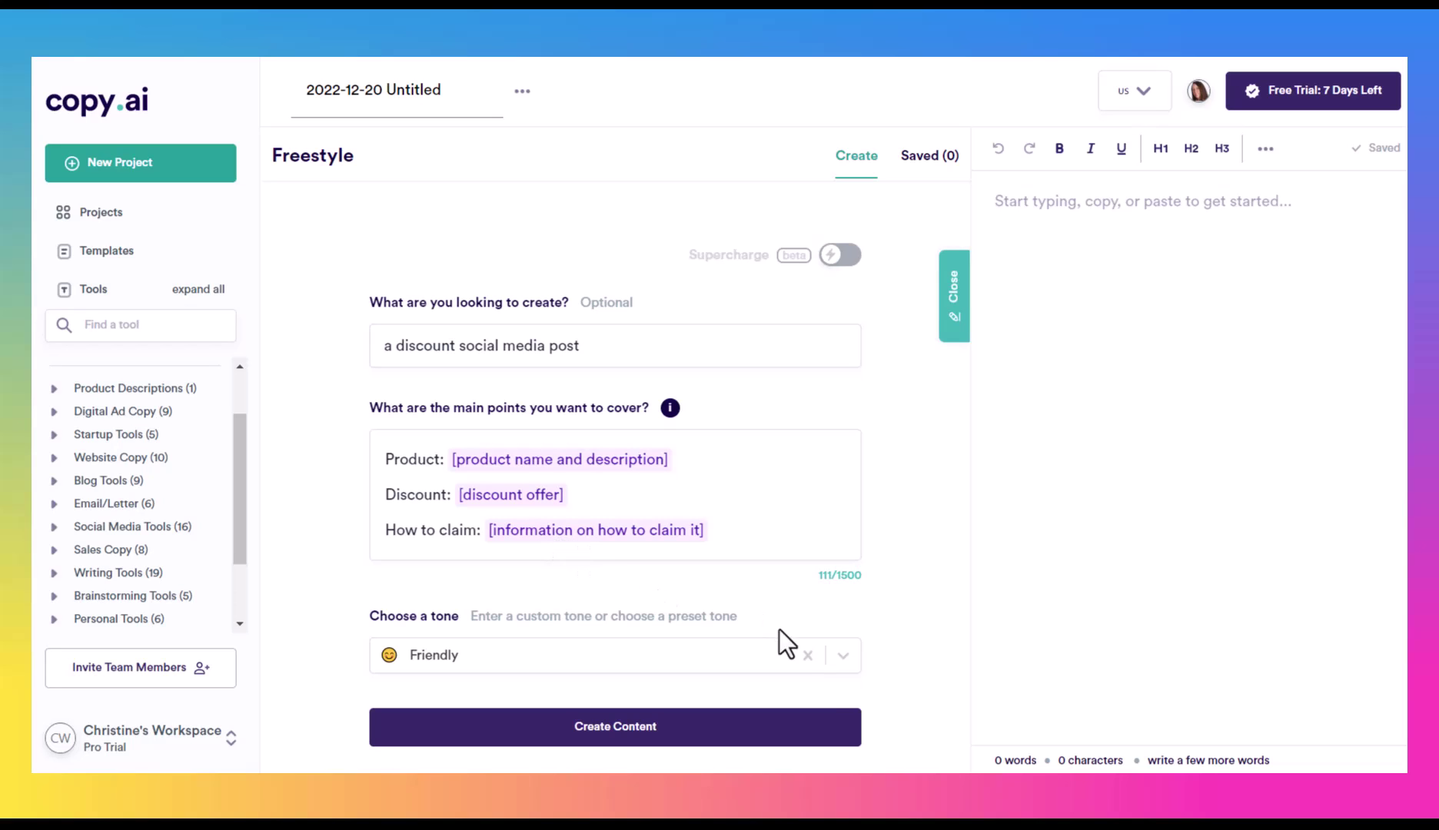
click(843, 656)
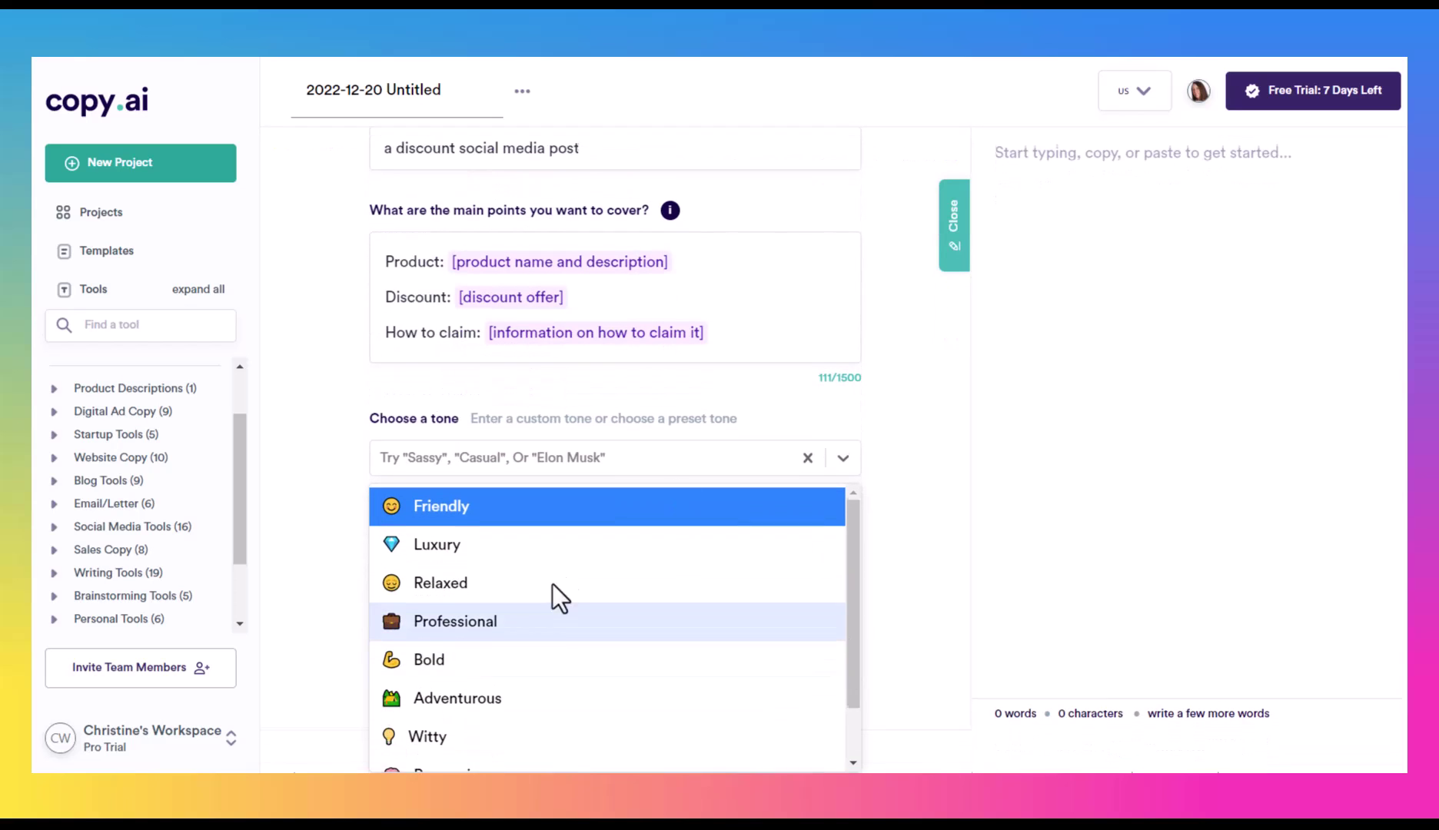
drag(869, 547, 867, 597)
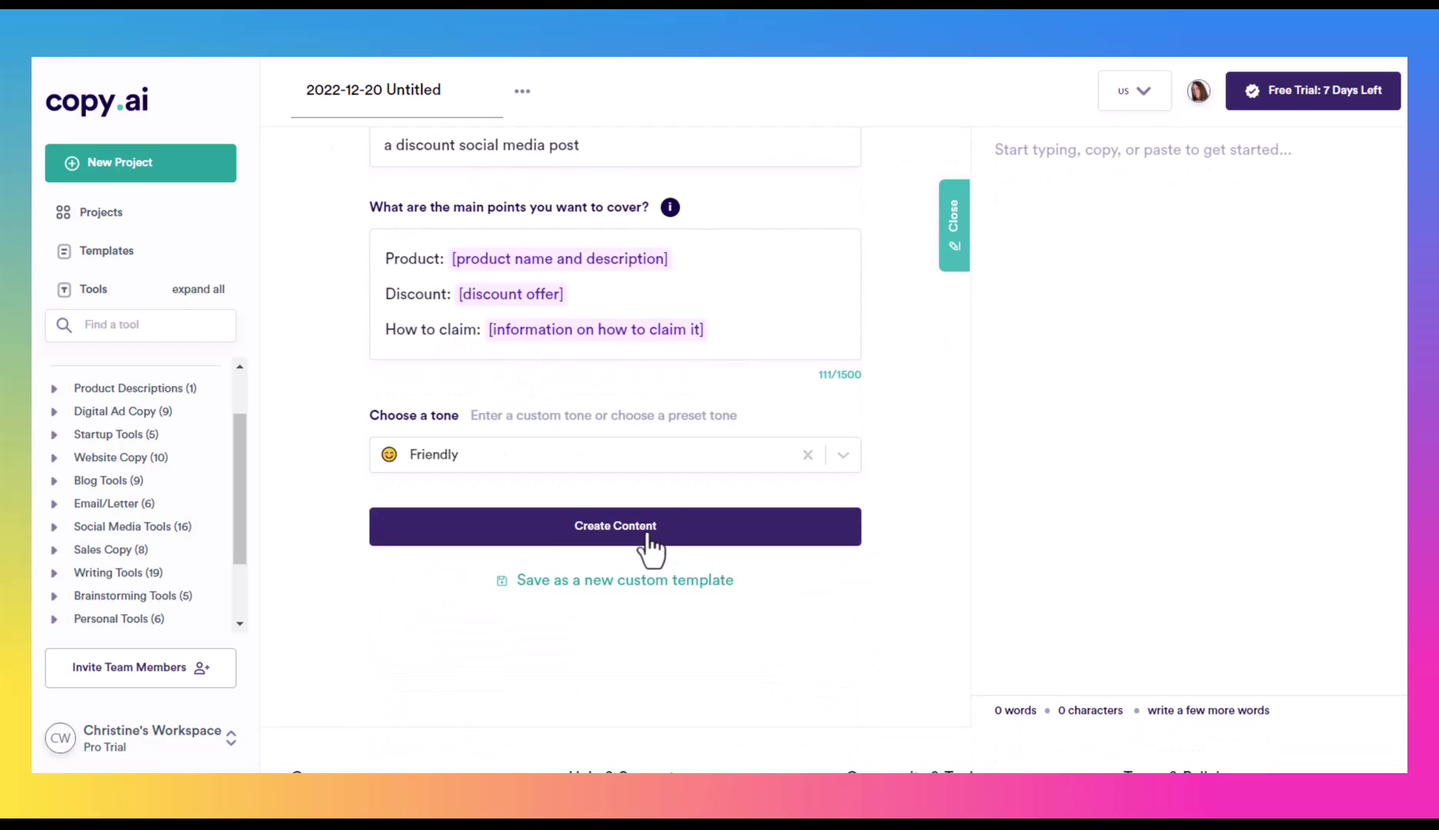
scroll(1086, 267, up, 2)
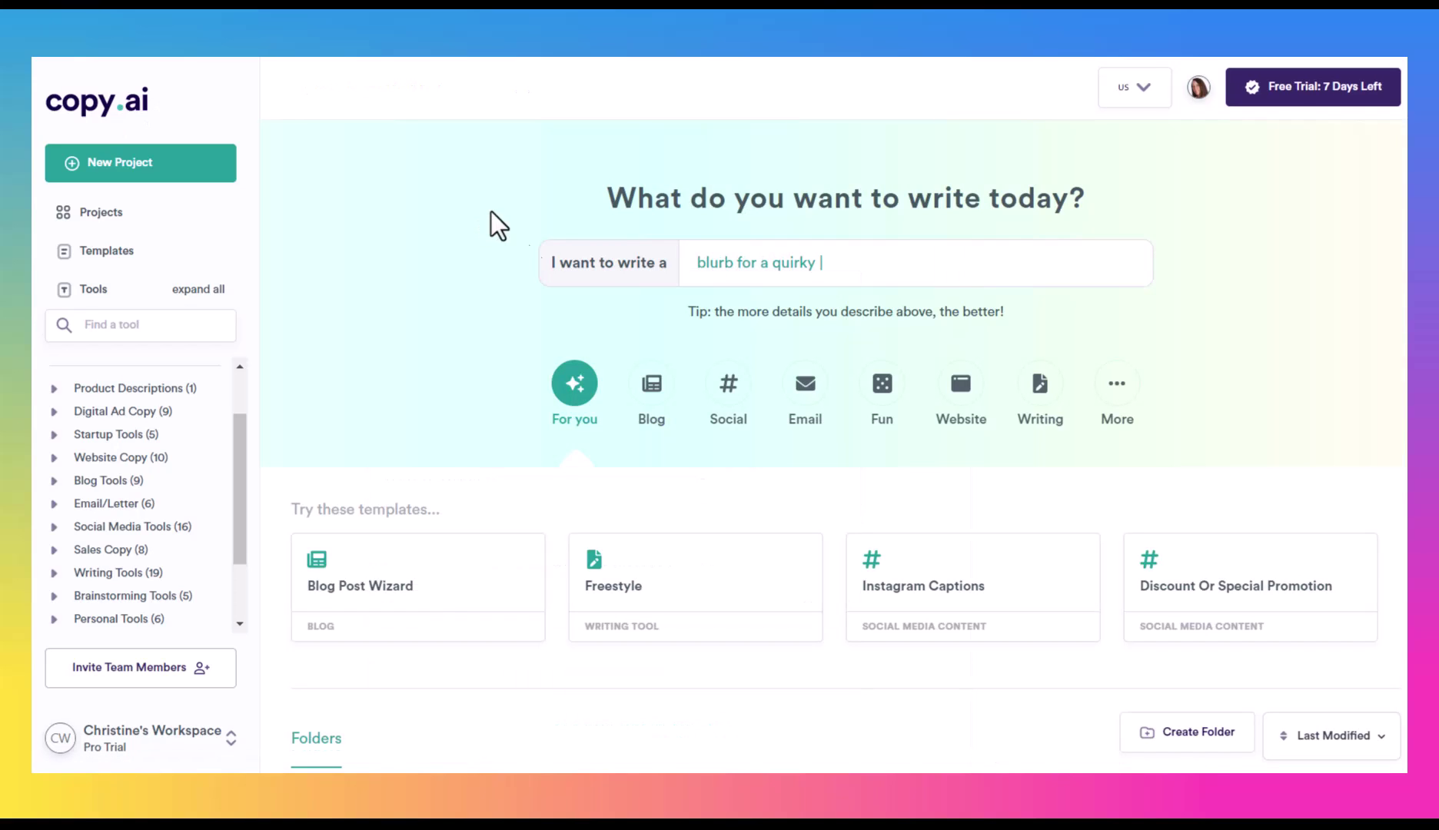
Filter the home page to the Blog category to list Blog Post Wizard and related templates.
click(652, 389)
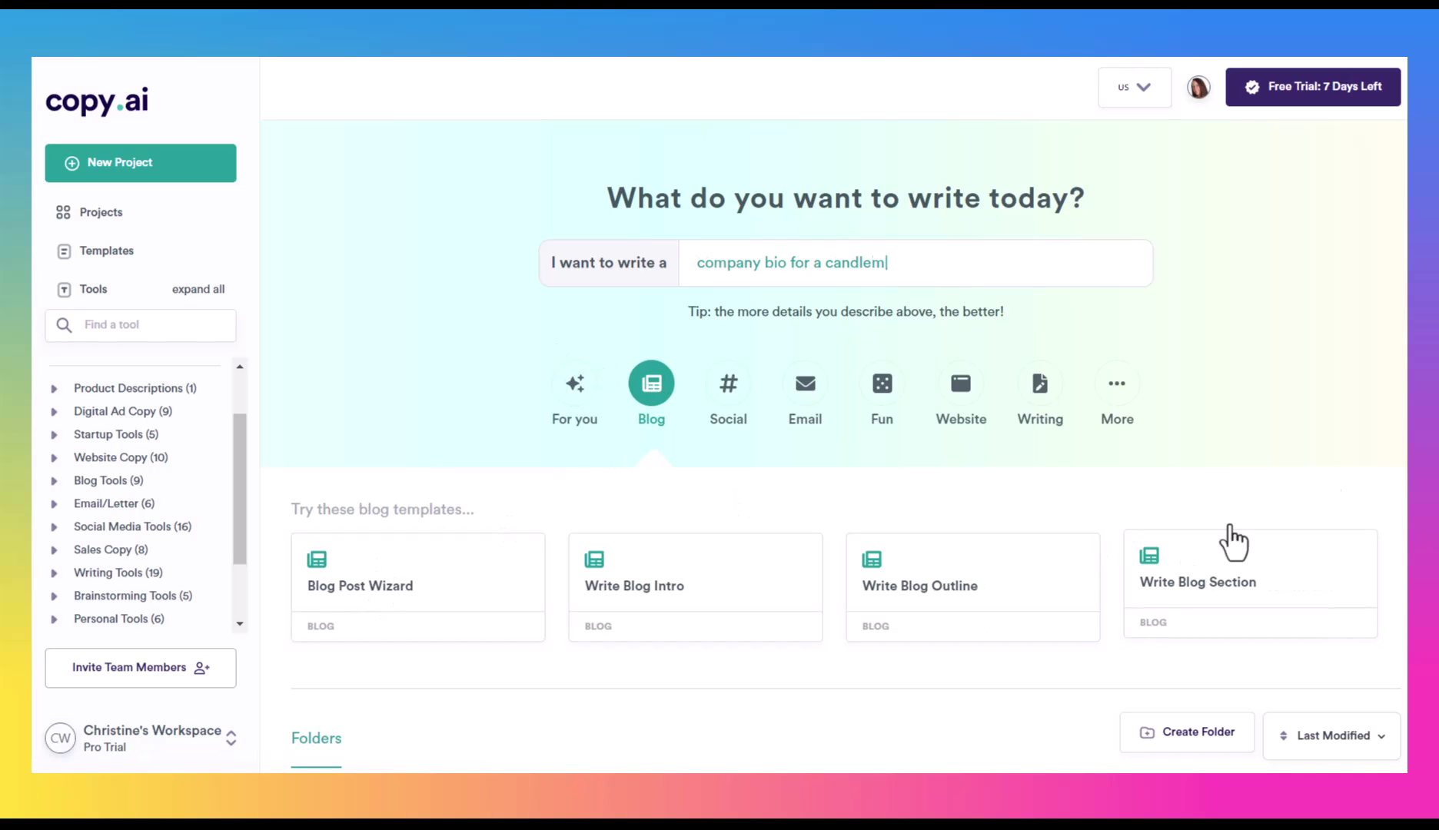
scroll(846, 446, down, 2)
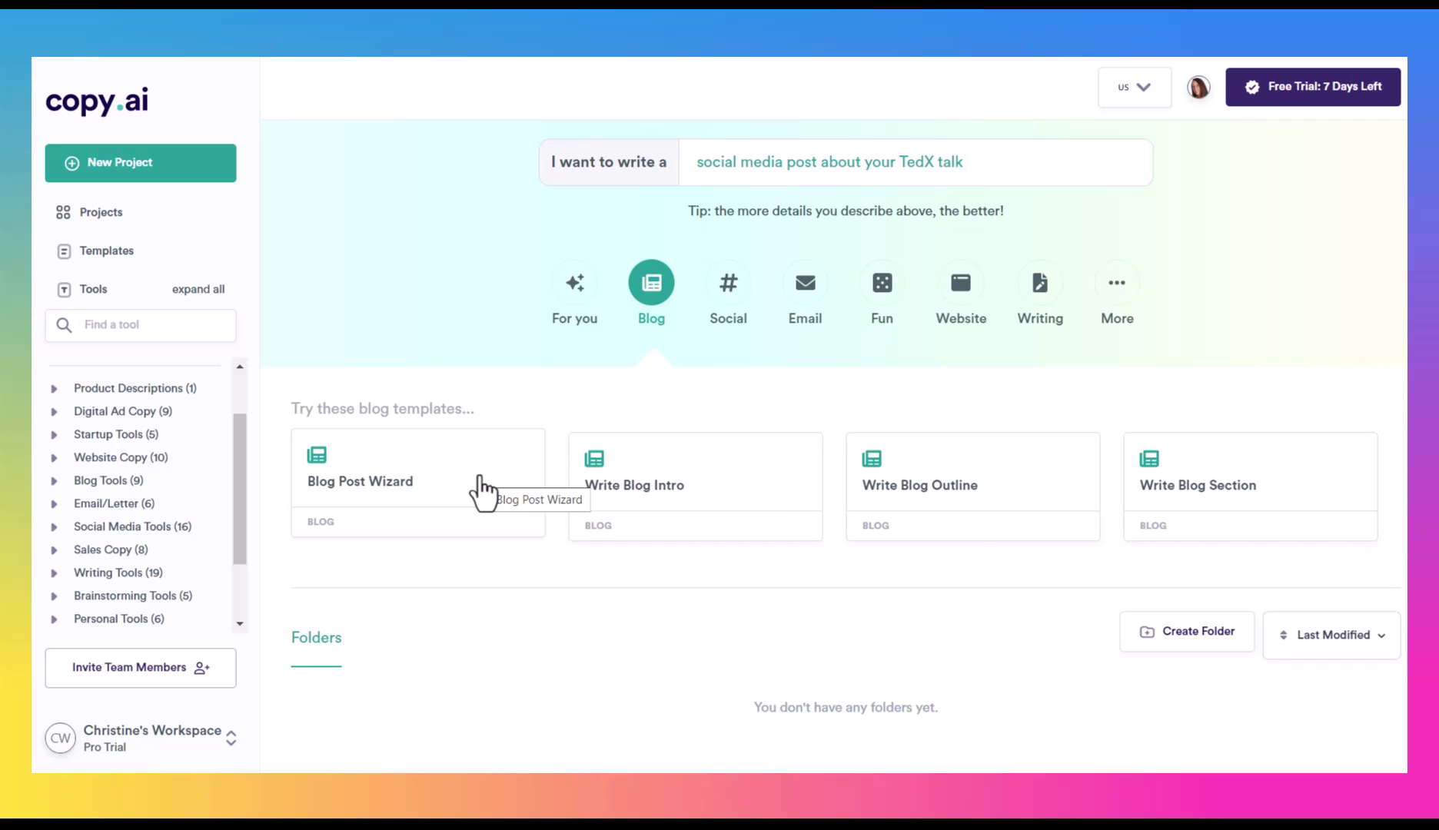
Start a Blog Post Wizard post titled 'How to Train a Rottweiler' with keywords 'rottweiler training, house train rottweiler'.
click(483, 492)
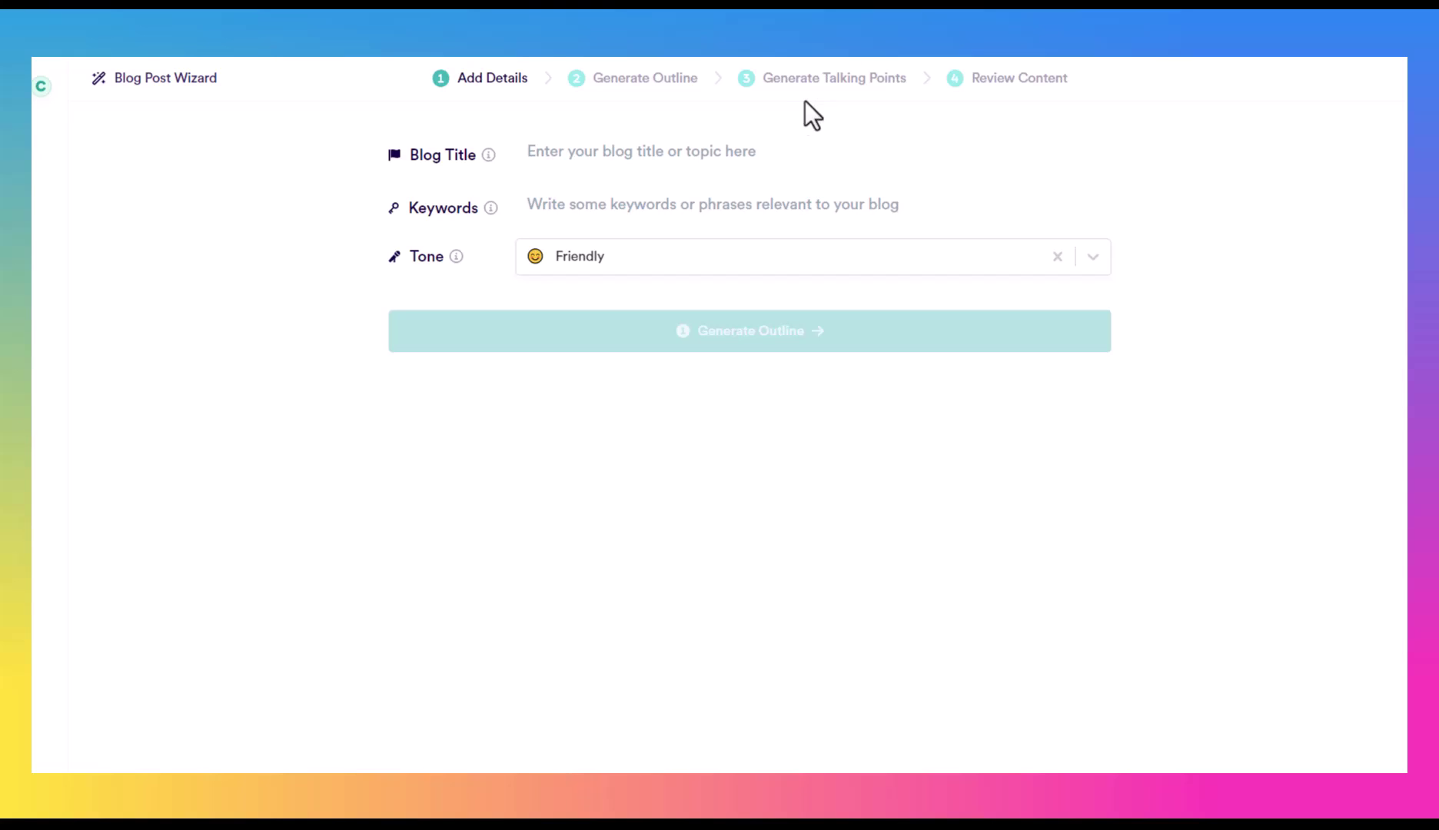
click(682, 153)
text(How to )
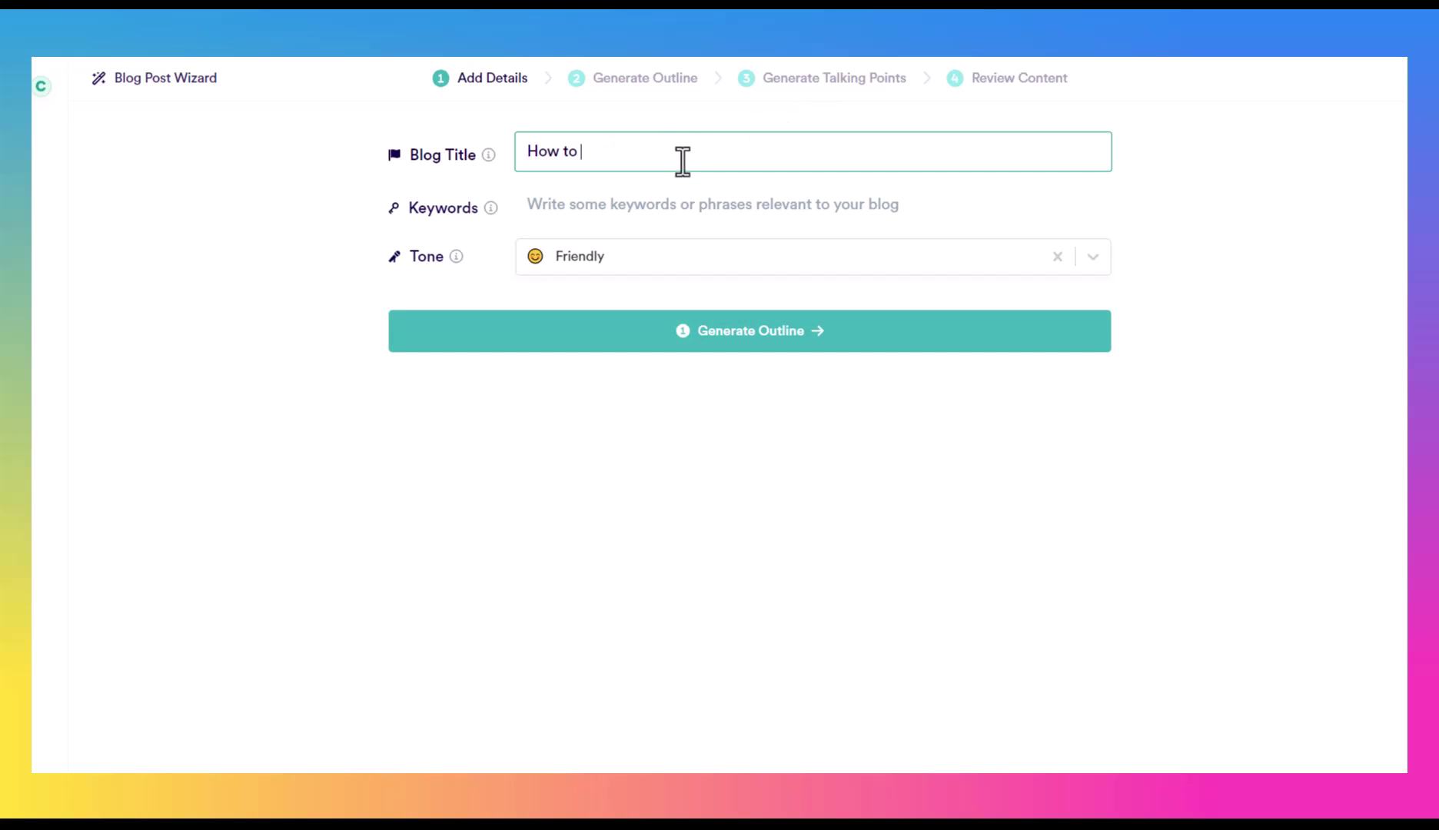
text(Train a Rottweiler)
click(682, 208)
text(rottweiler training, house train rottweiler)
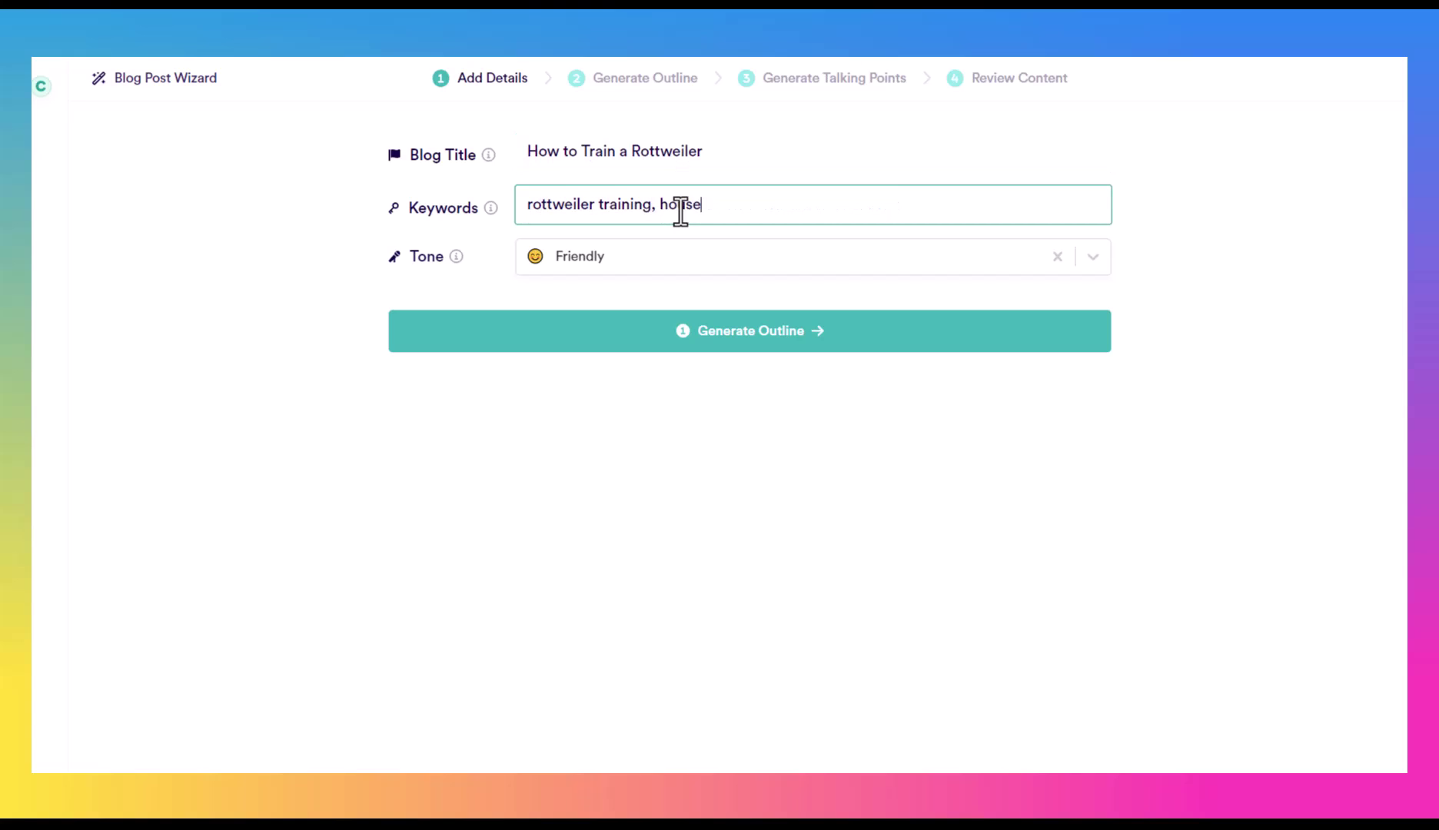
Set the post's tone to Professional and generate its outline.
click(627, 257)
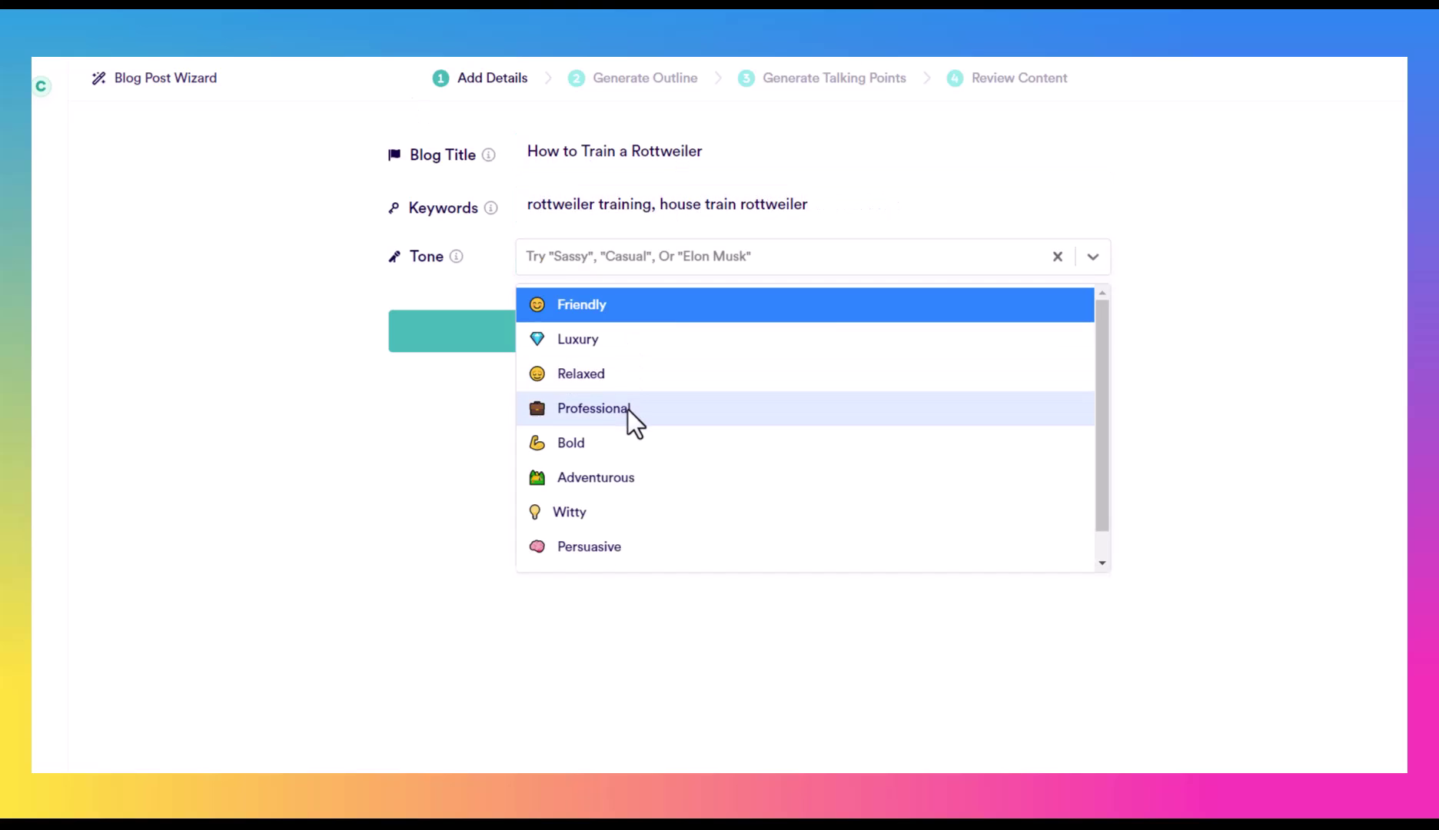
click(629, 408)
click(738, 346)
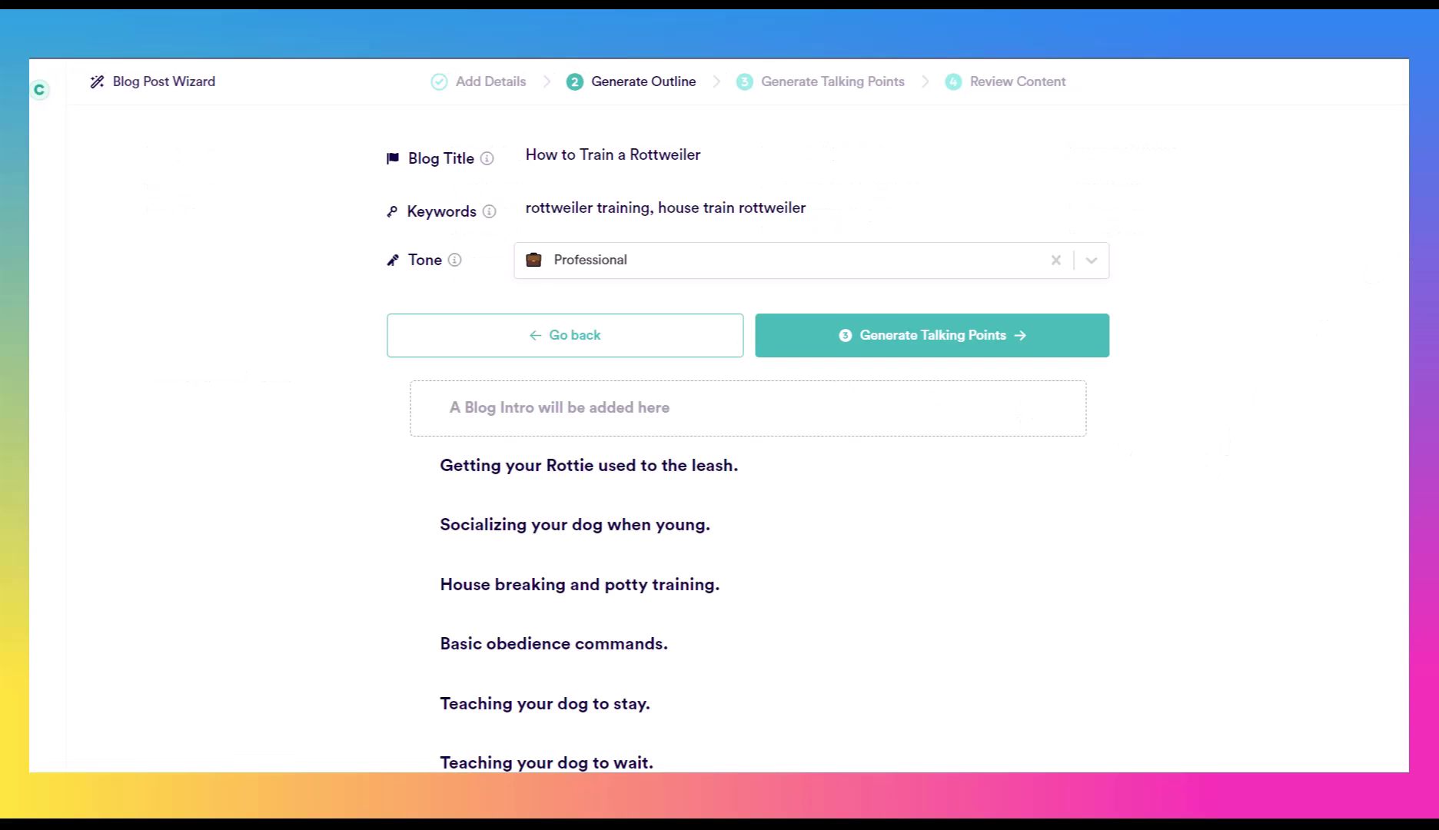
Review the Rottweiler outline and generate talking points for every heading.
scroll(1401, 255, down, 2)
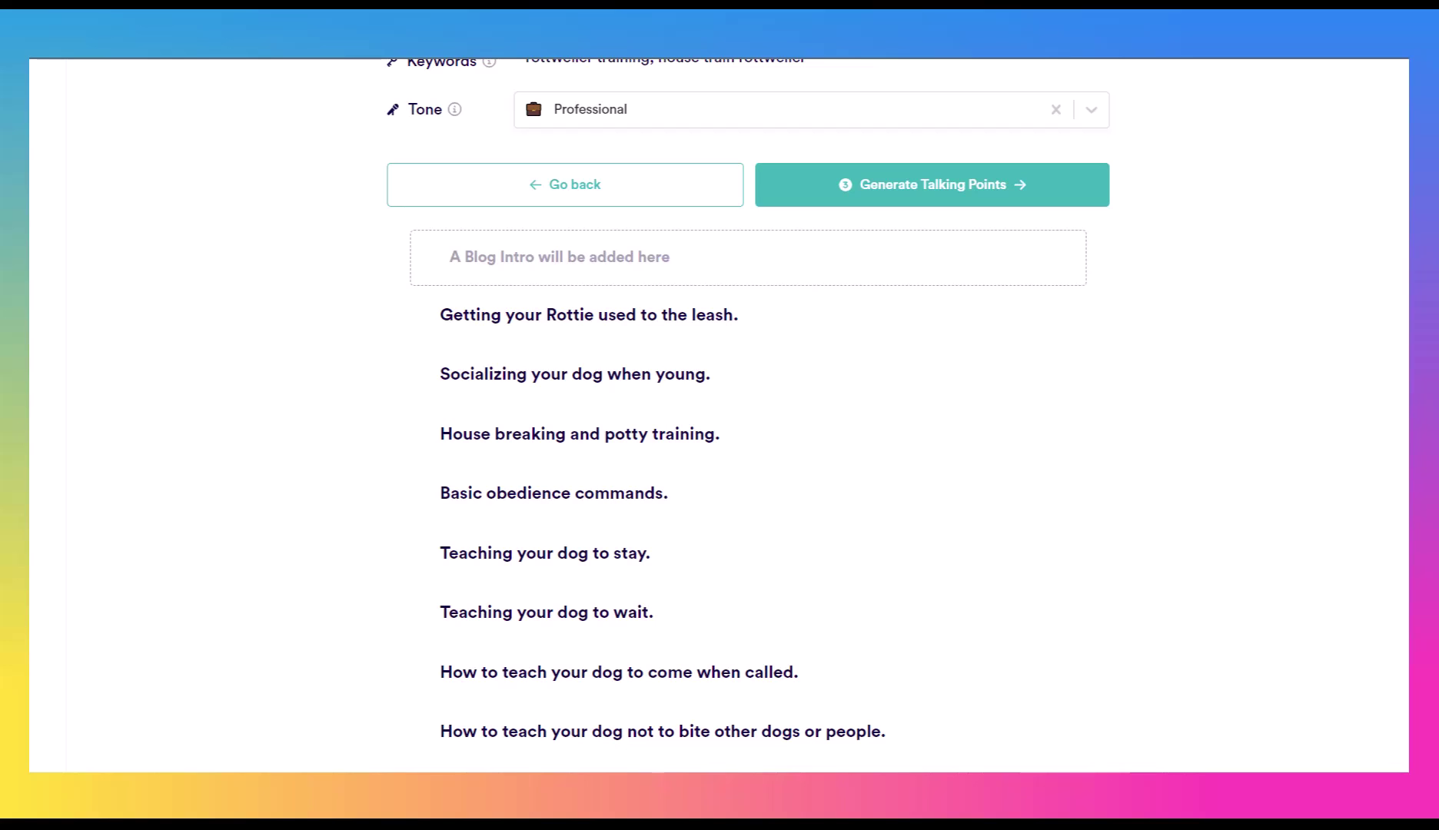
scroll(746, 408, down, 3)
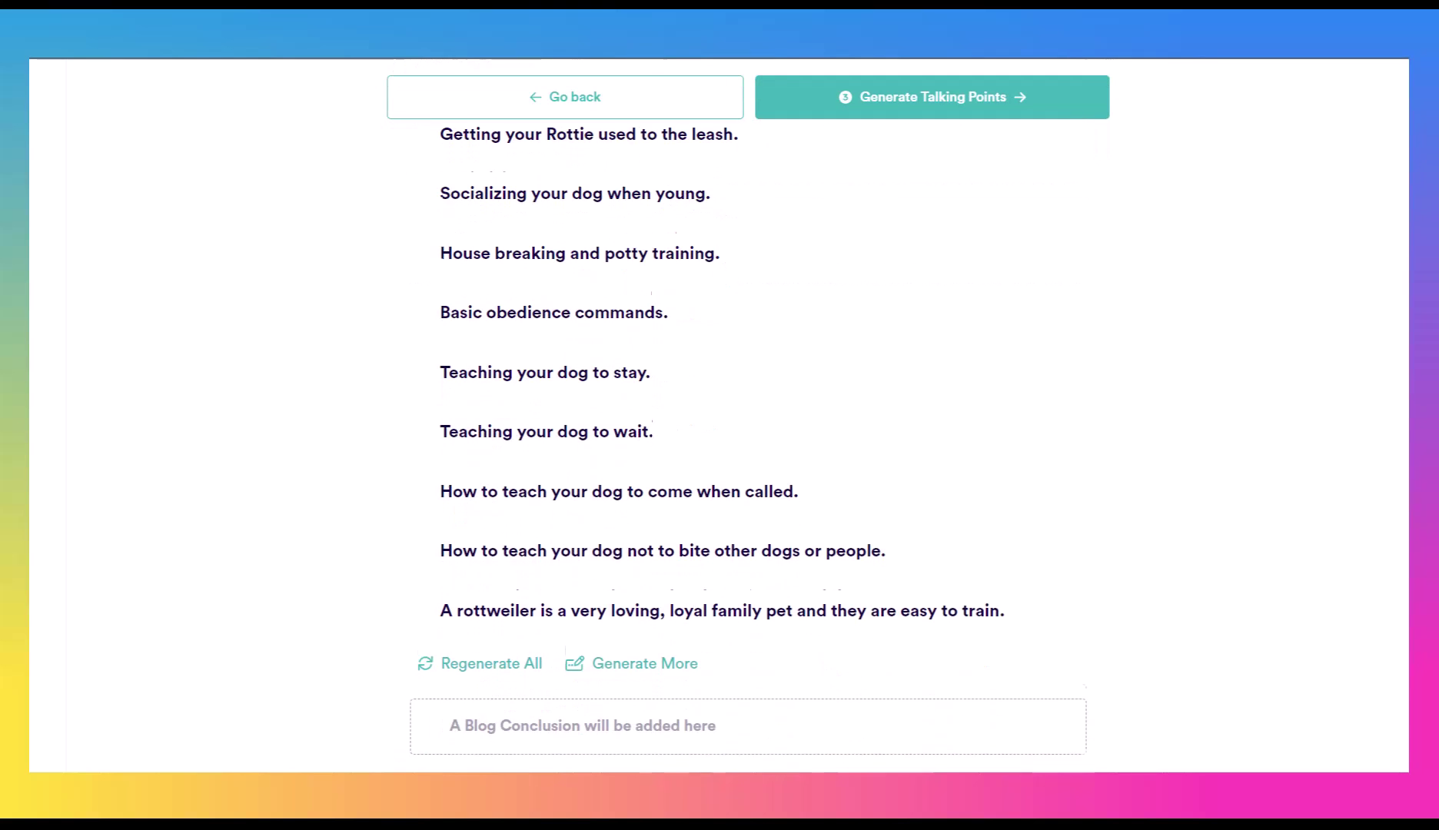
scroll(746, 408, up, 1)
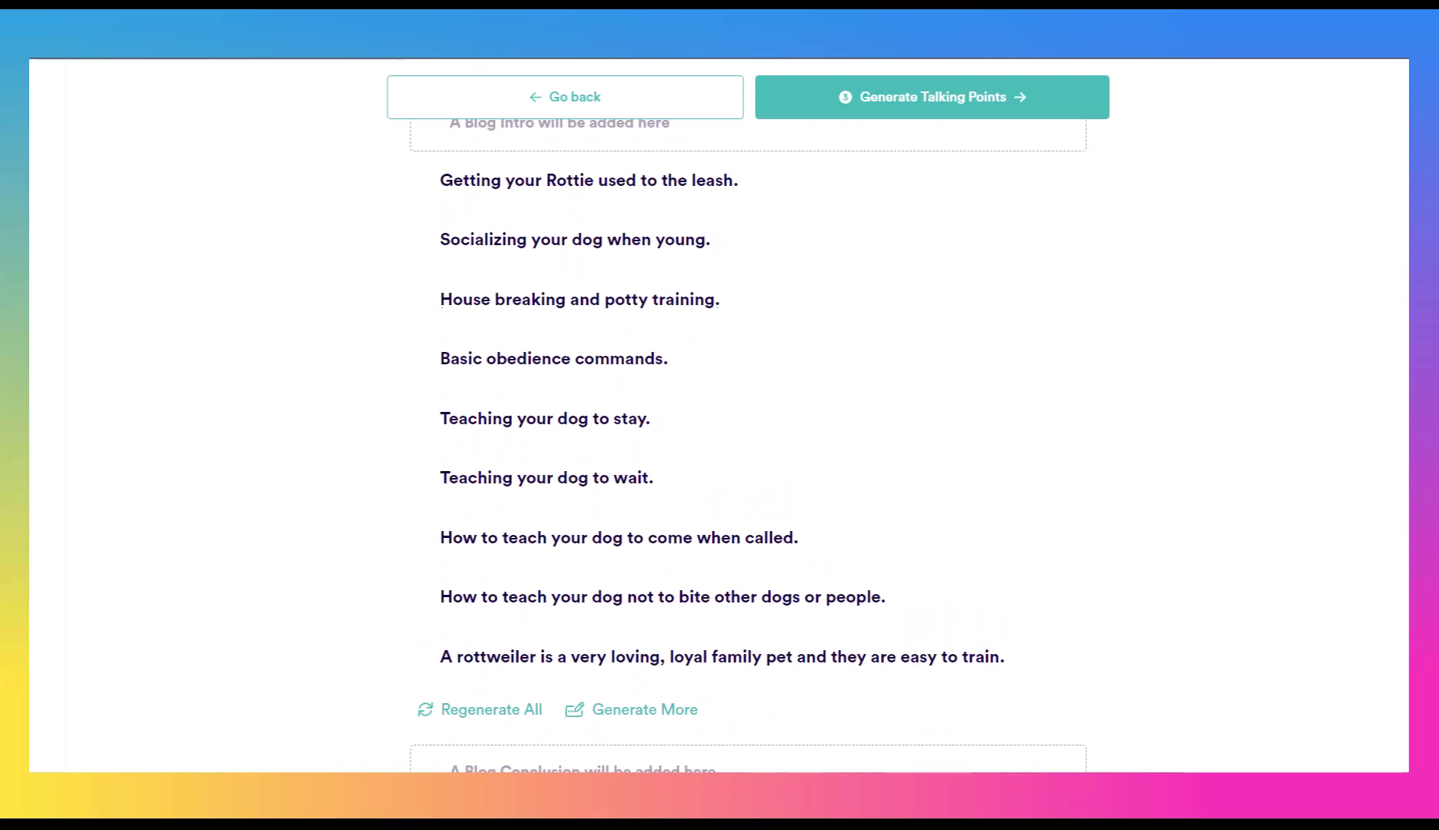
scroll(756, 202, up, 1)
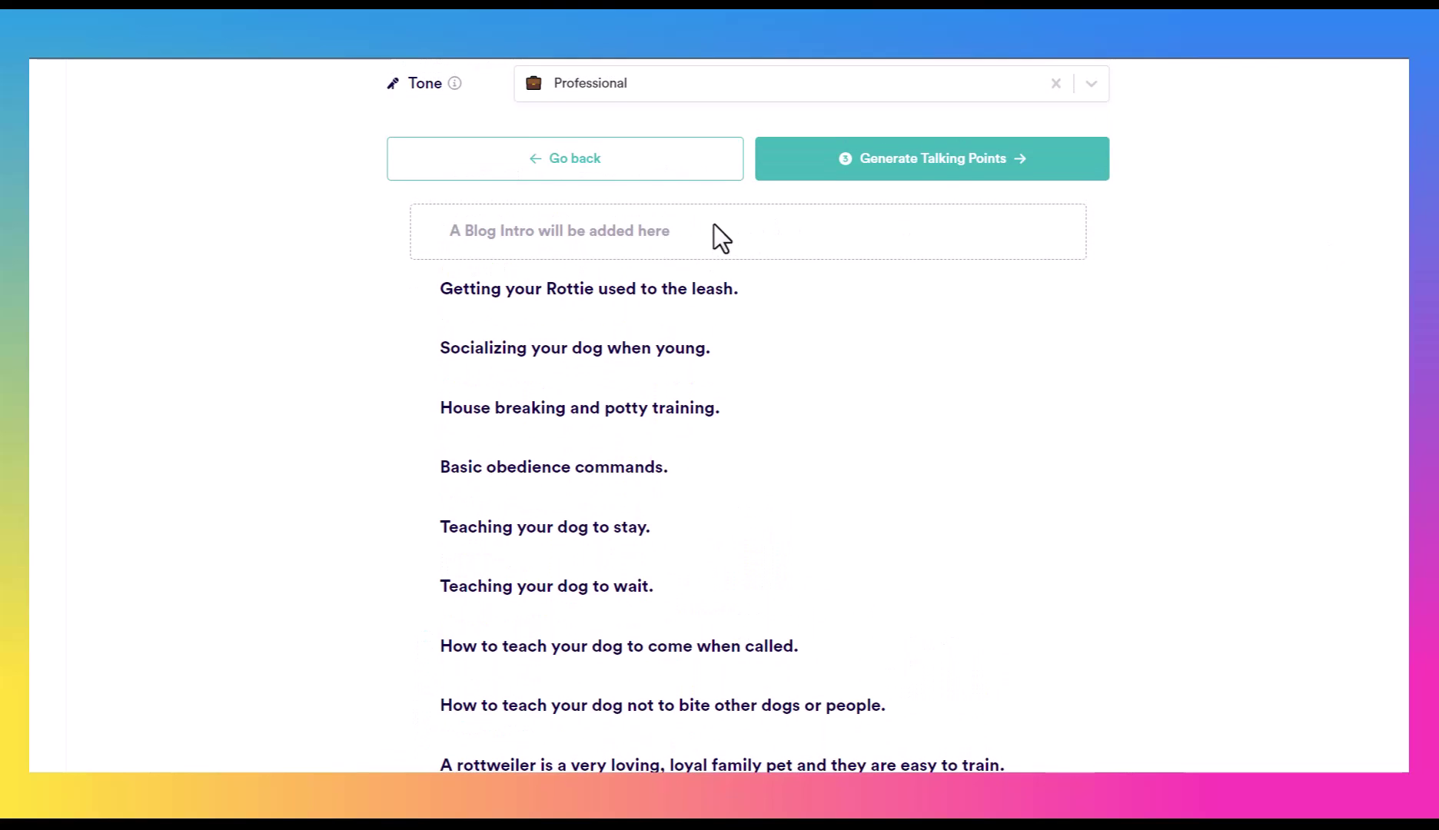
scroll(1377, 269, down, 3)
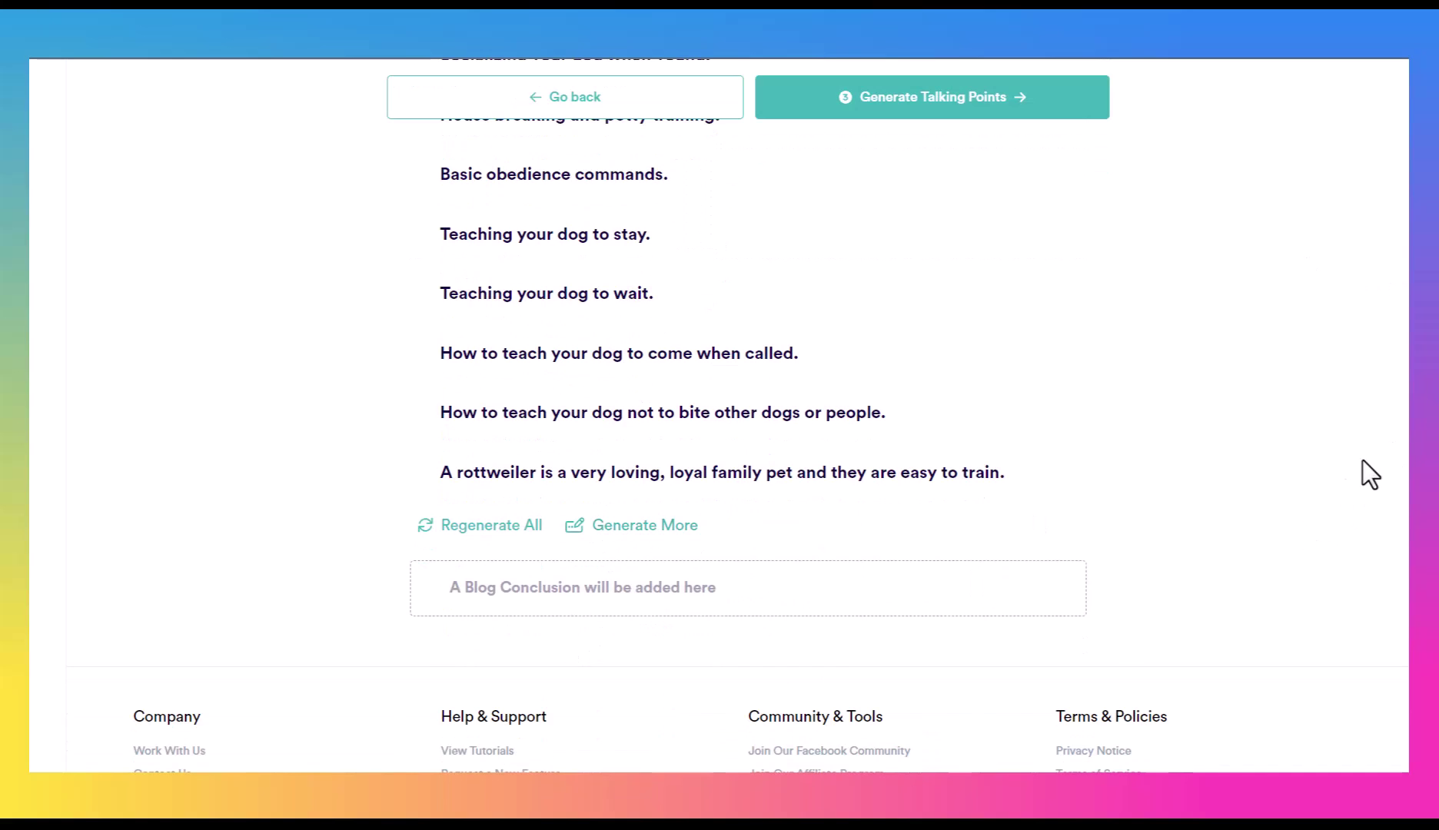
scroll(905, 446, up, 5)
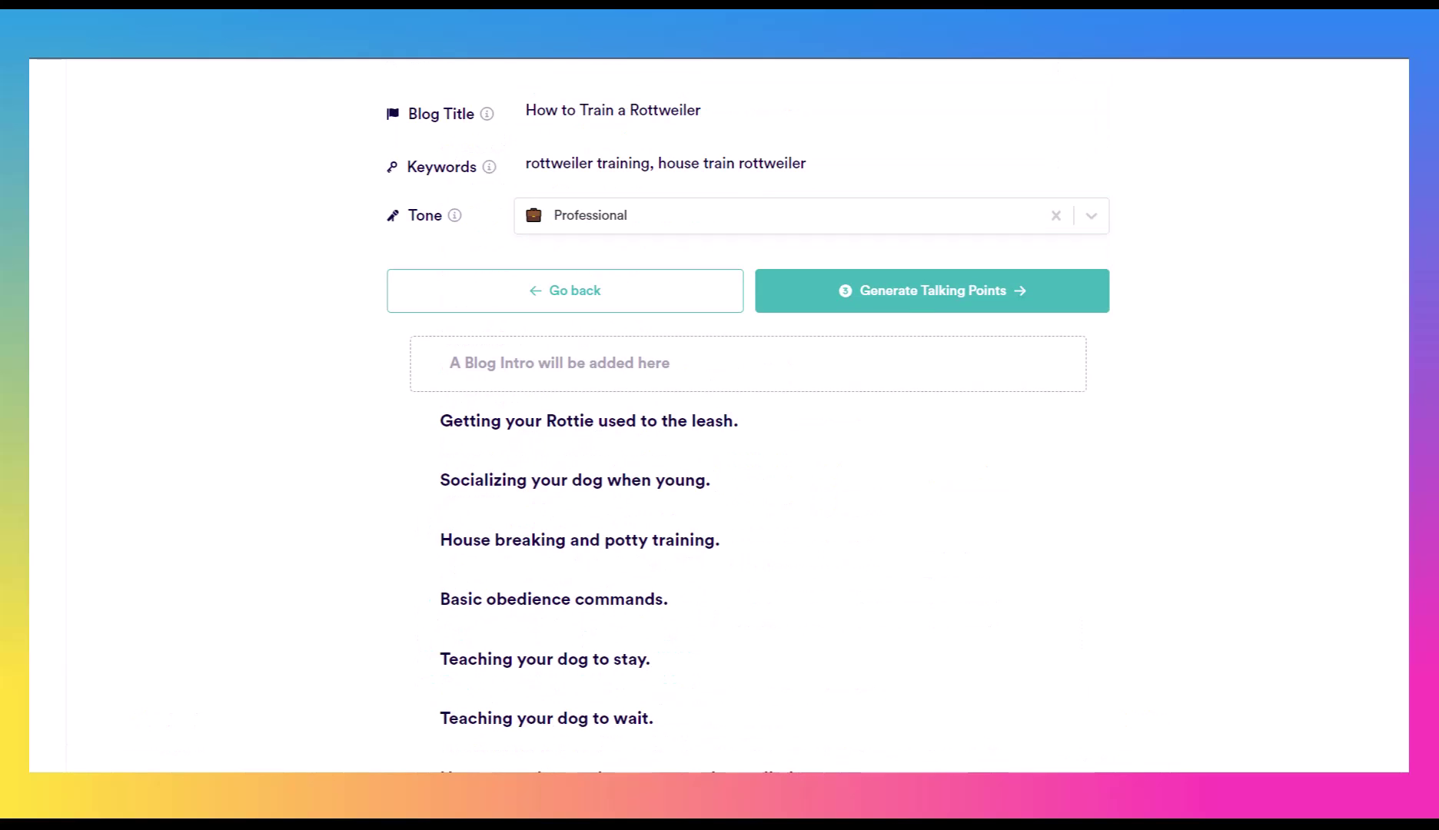
click(908, 311)
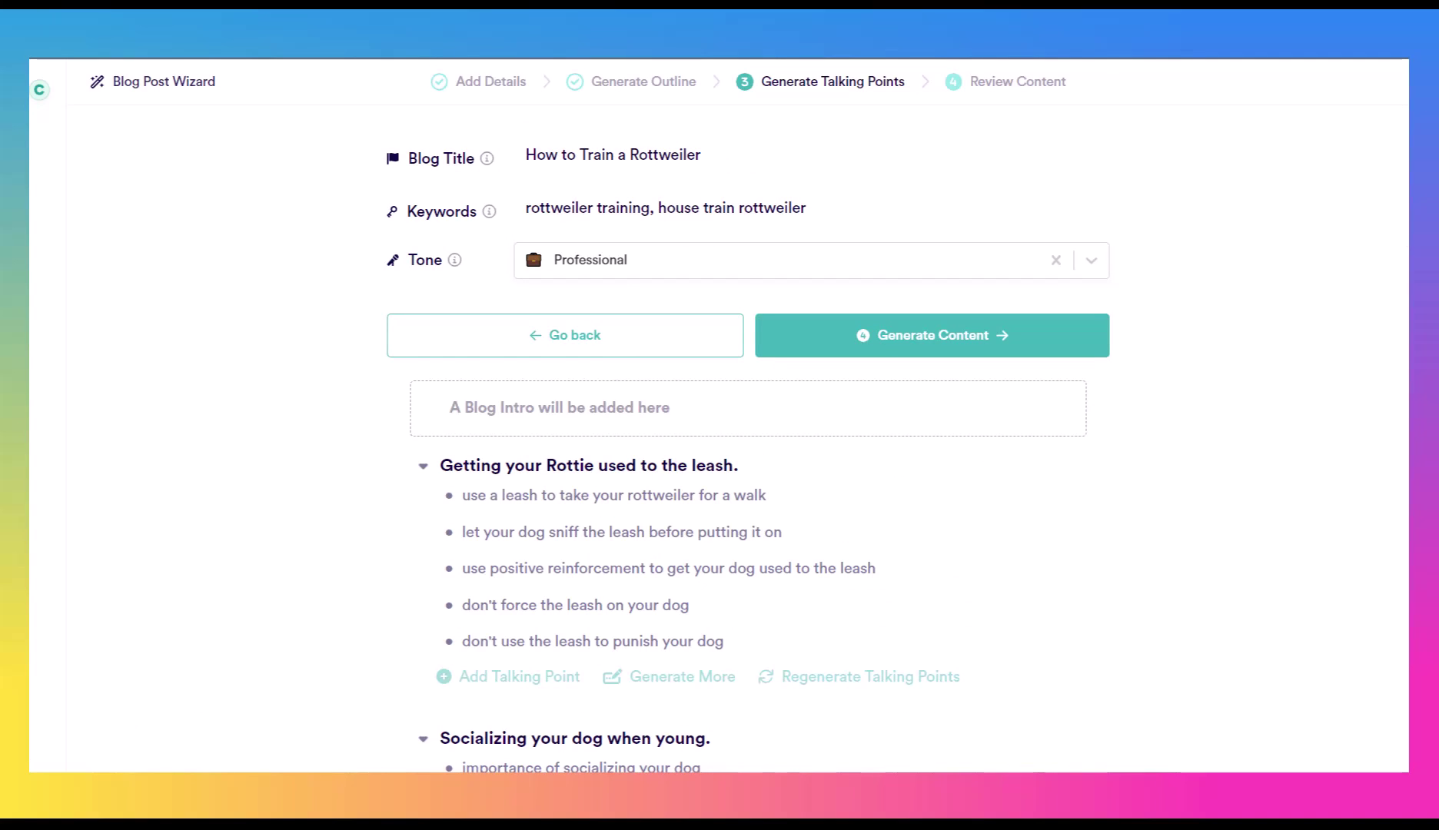
scroll(723, 415, down, 3)
scroll(723, 415, down, 2)
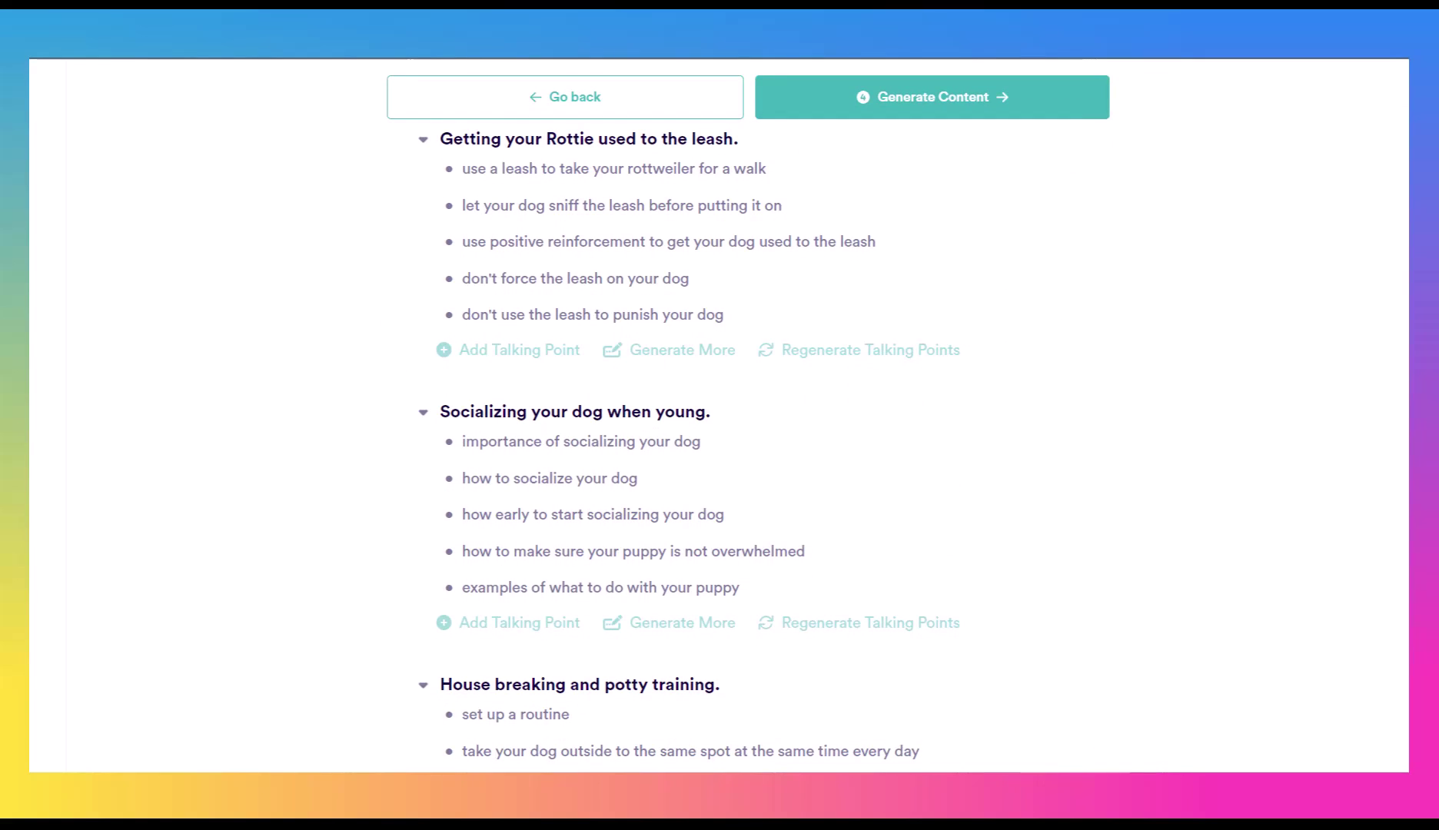
scroll(723, 415, down, 5)
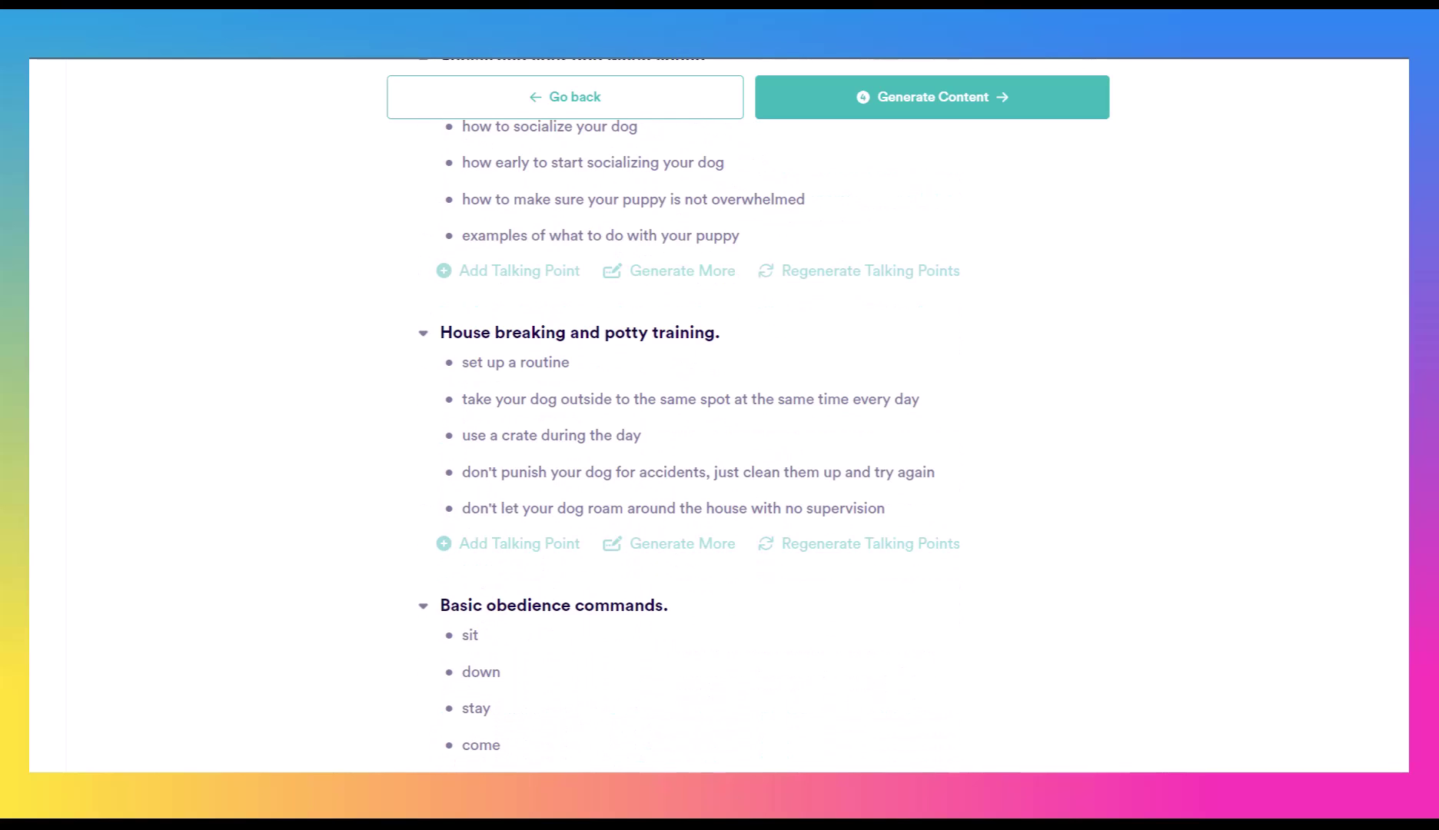
scroll(723, 415, up, 4)
scroll(723, 415, up, 3)
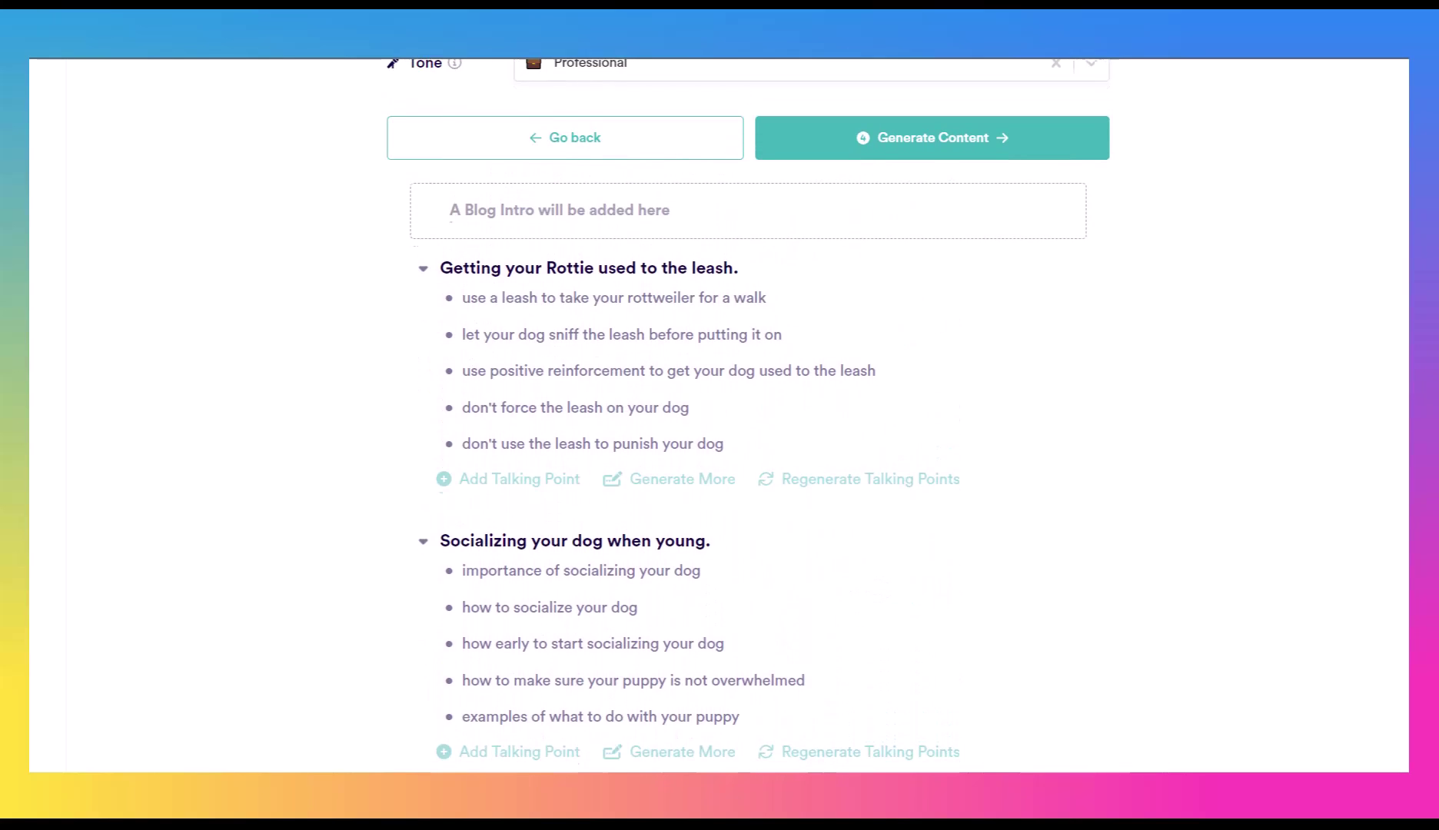
scroll(723, 415, down, 5)
scroll(723, 415, down, 9)
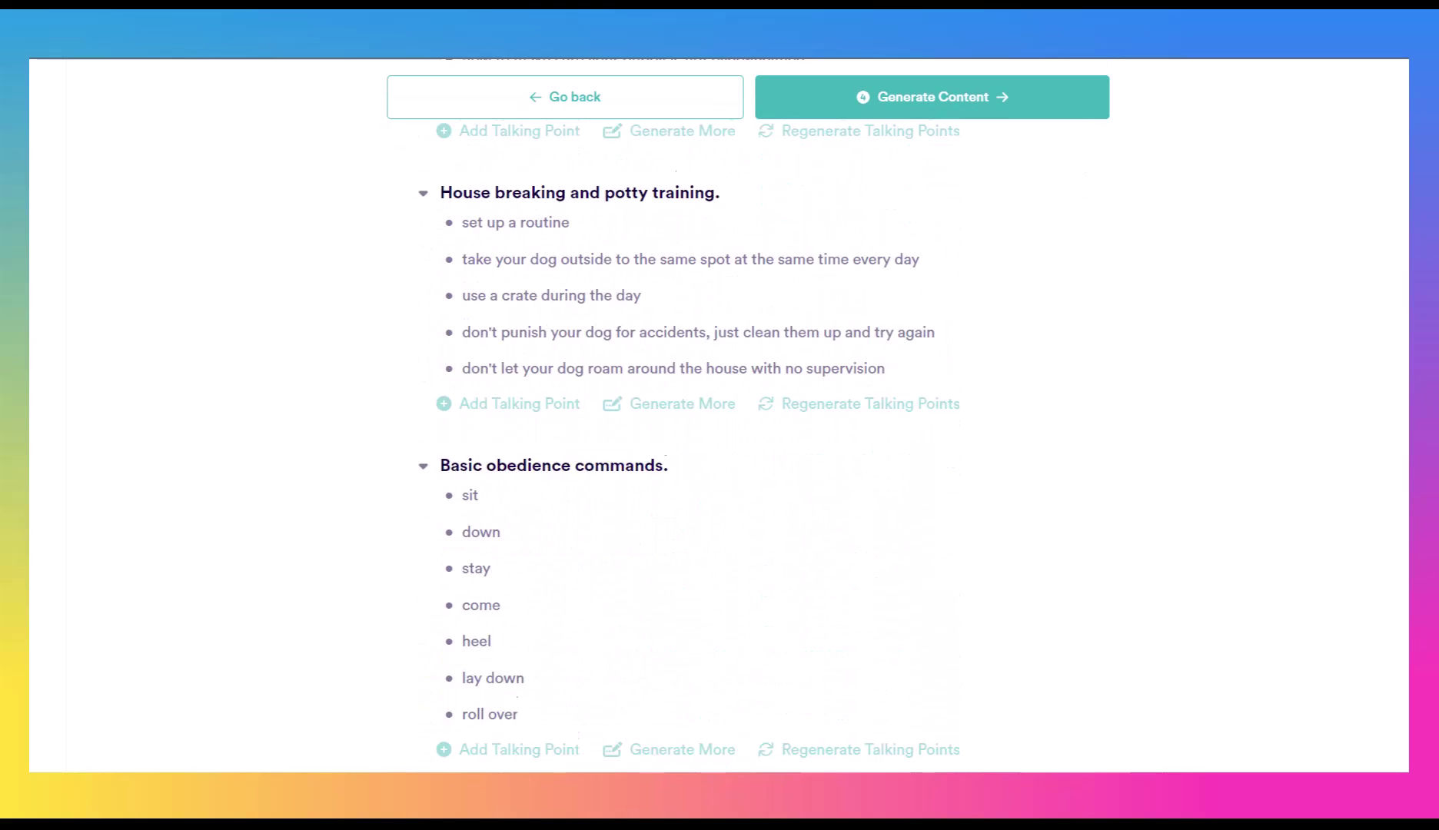
scroll(722, 415, down, 1)
scroll(723, 415, up, 7)
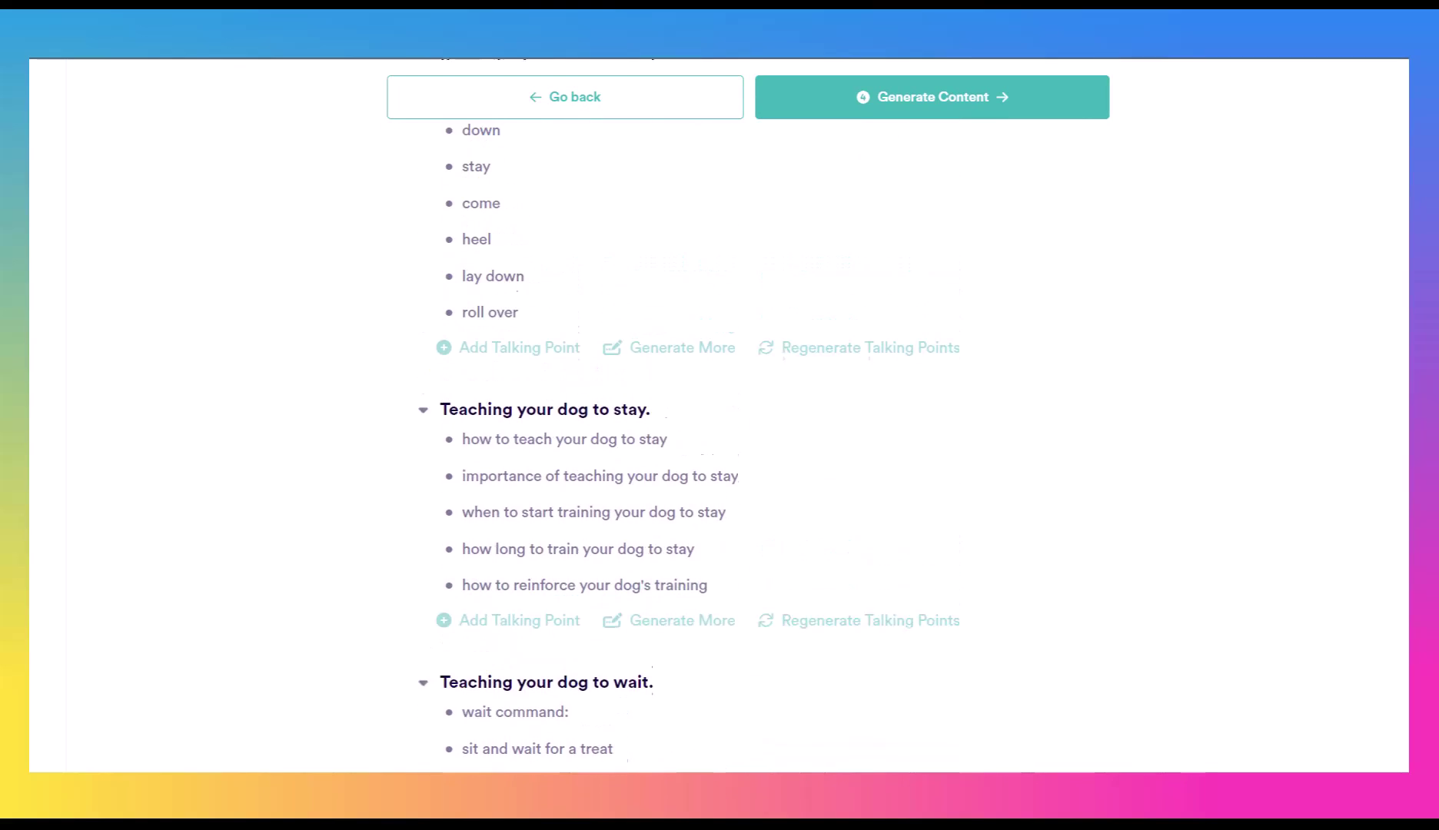
scroll(723, 415, up, 6)
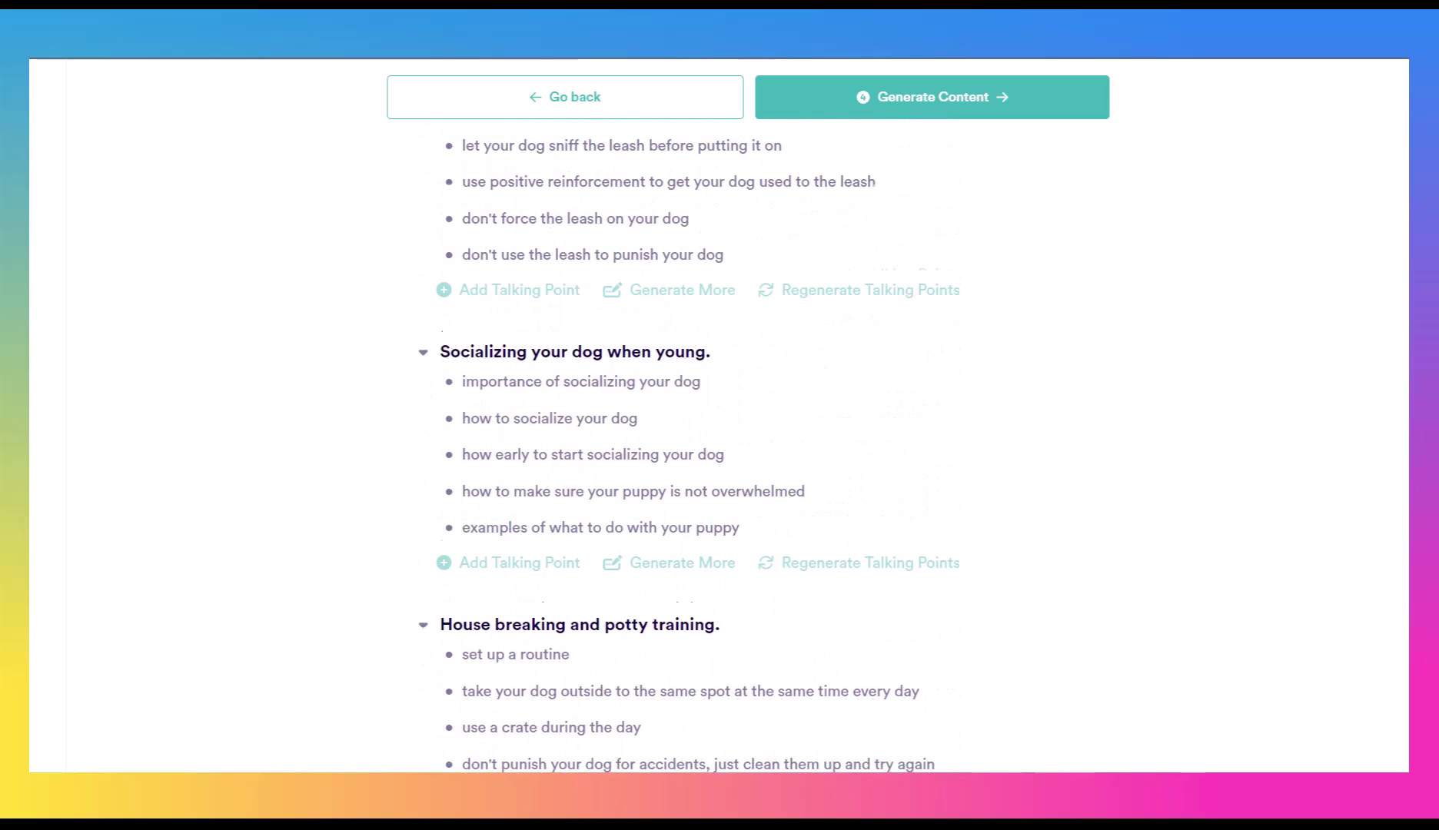
scroll(723, 415, up, 1)
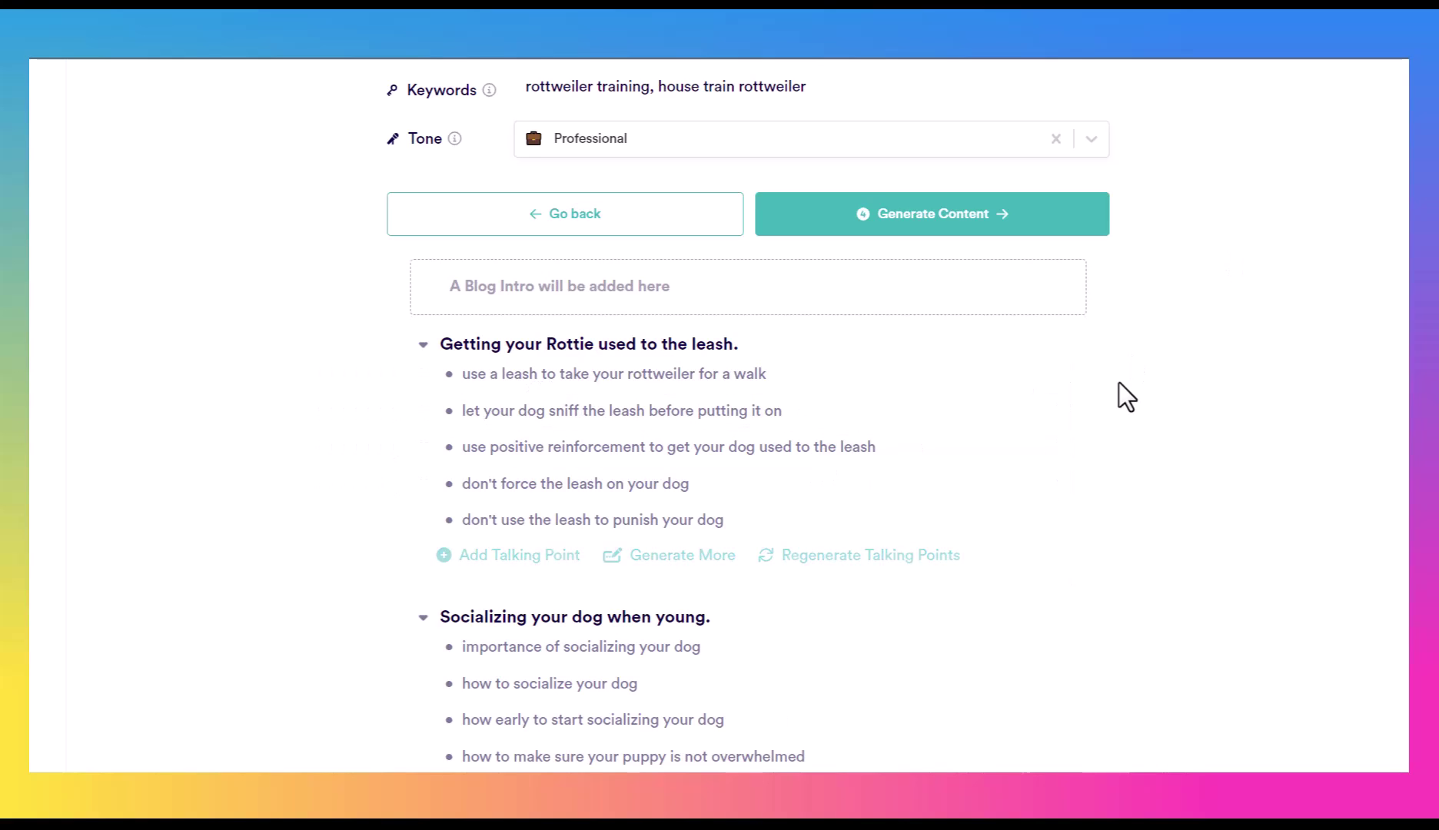
scroll(1122, 388, down, 3)
scroll(689, 446, down, 4)
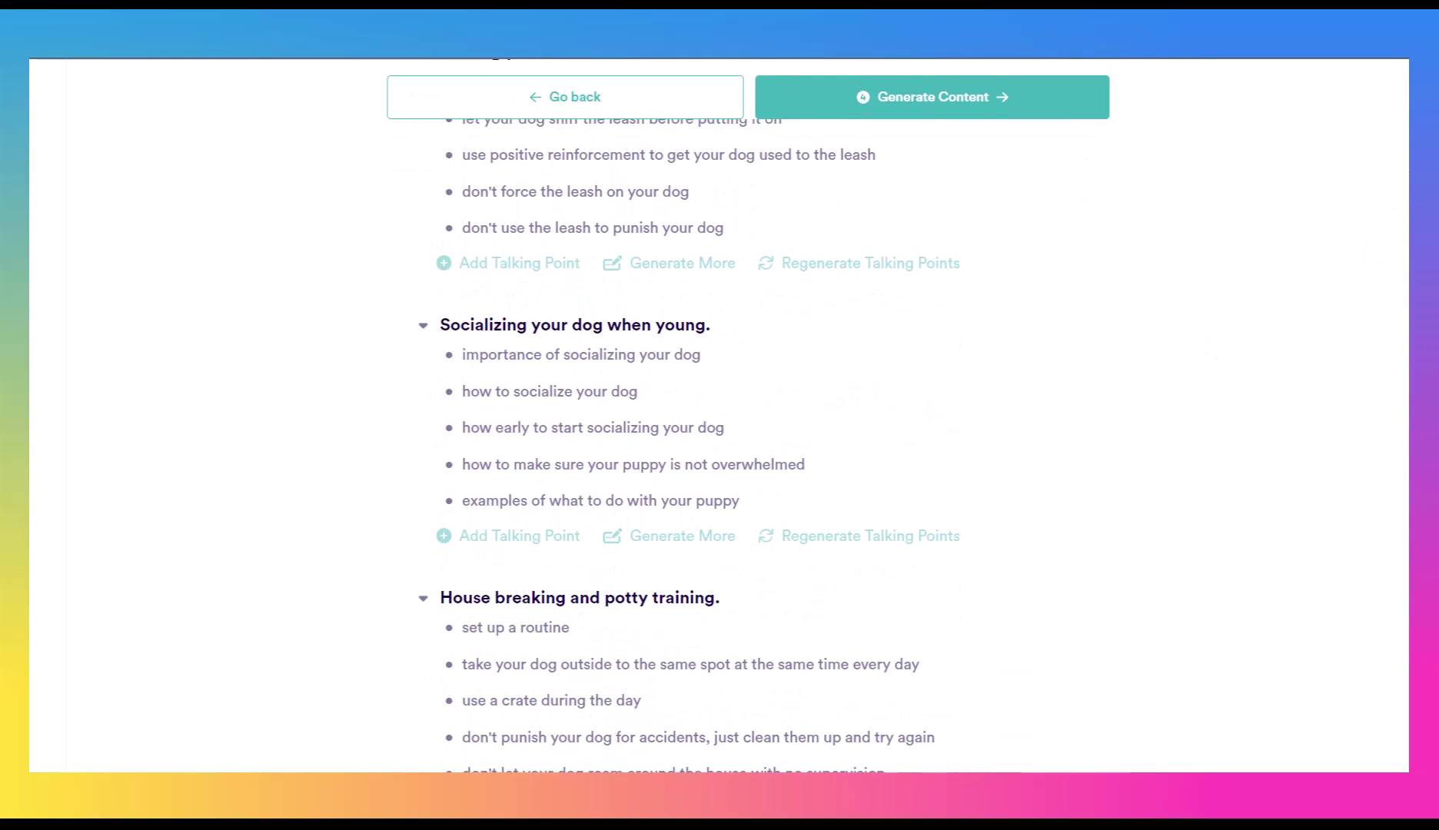
scroll(697, 348, down, 2)
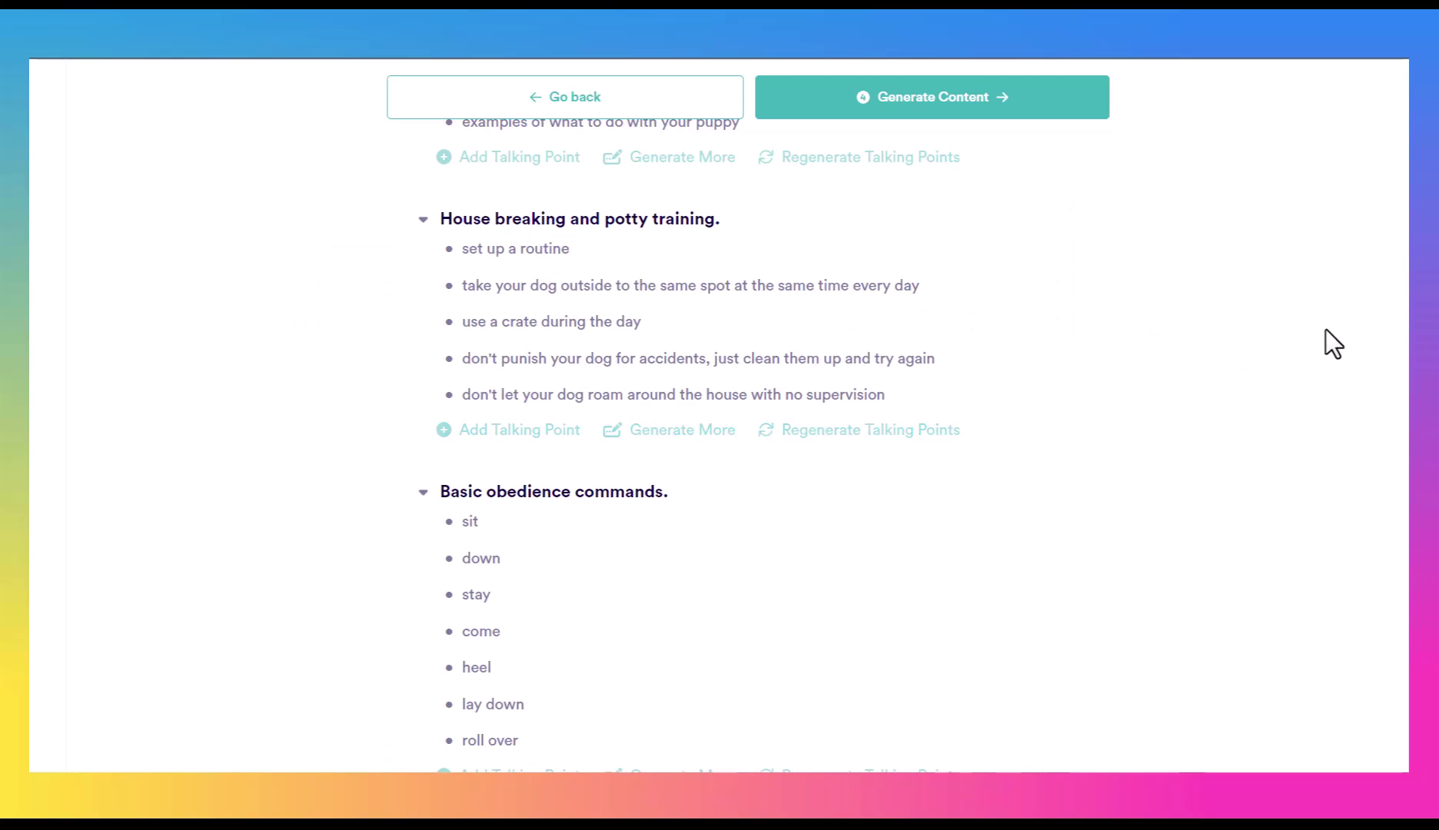
scroll(540, 244, down, 4)
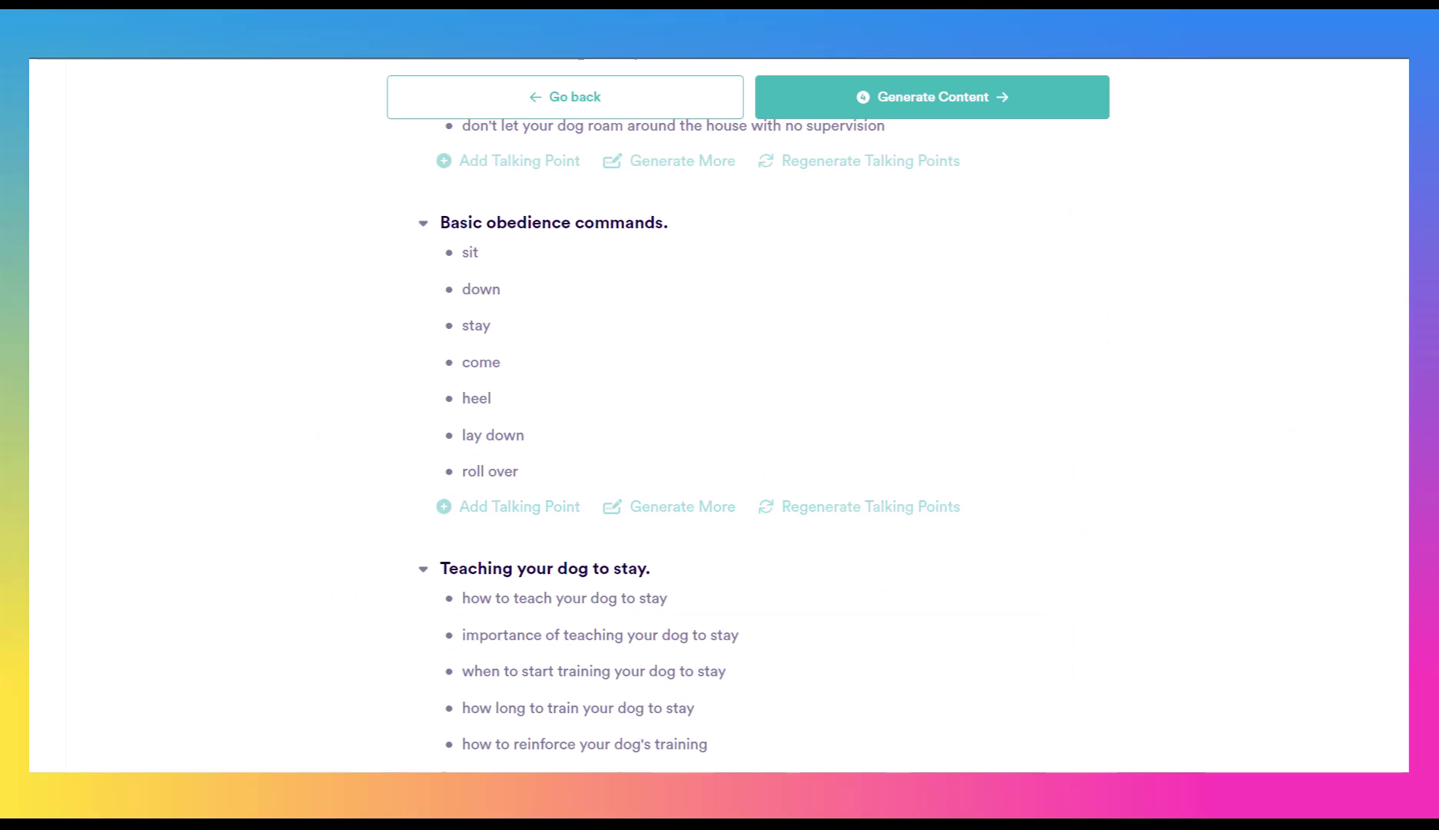
scroll(749, 415, up, 12)
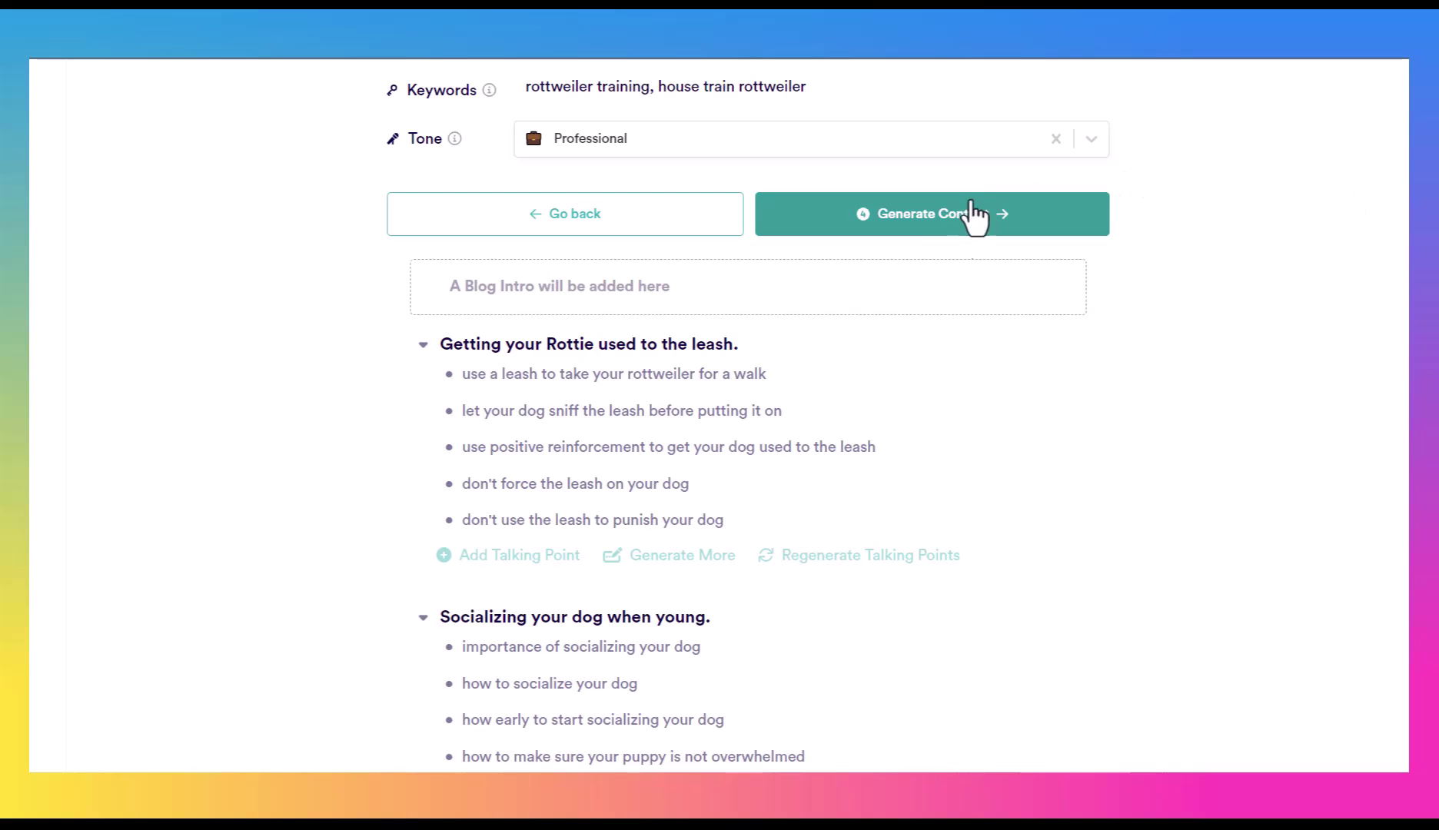
Generate the full introduction and section content, then read through the draft.
click(928, 229)
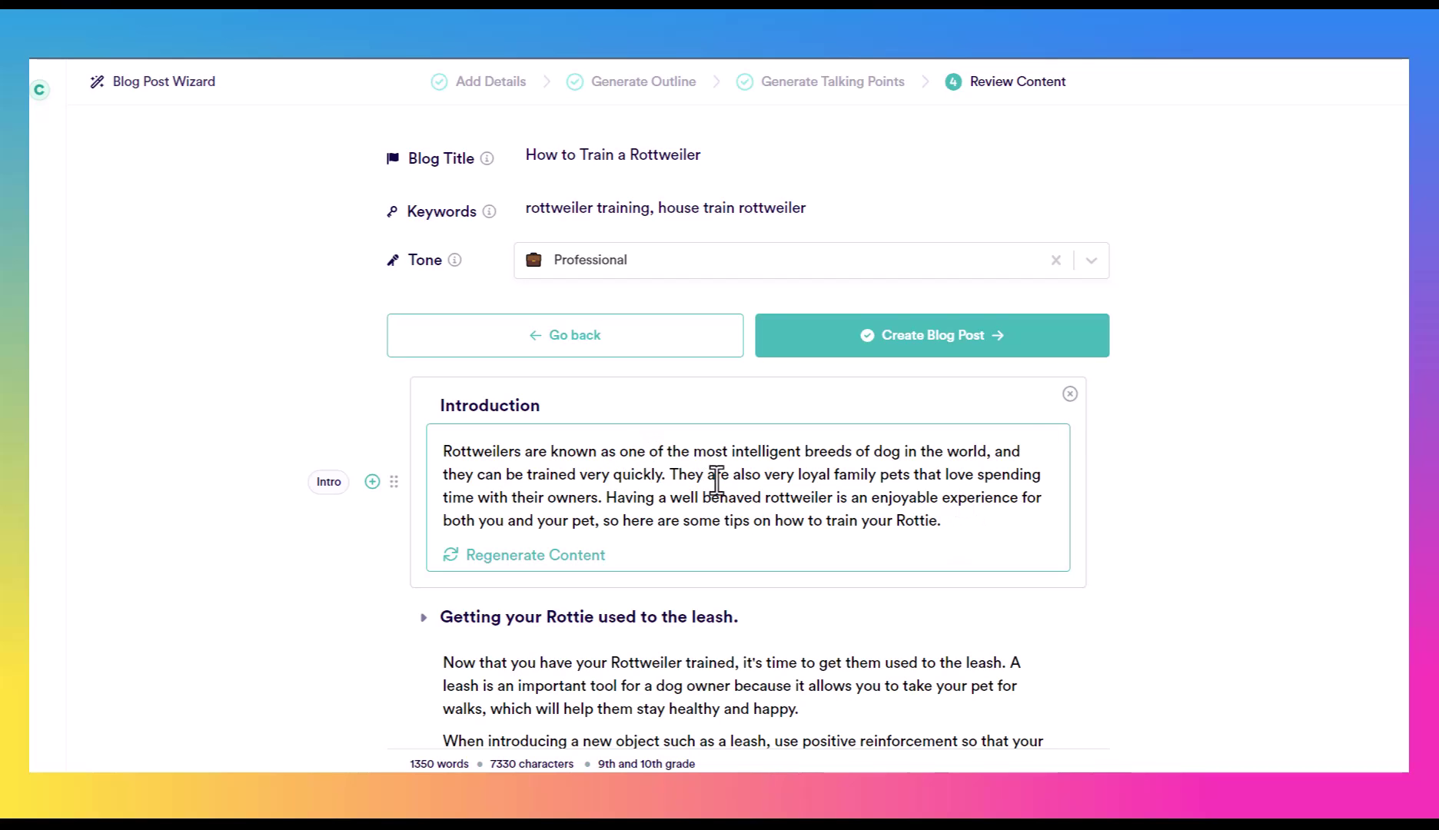
scroll(720, 404, down, 5)
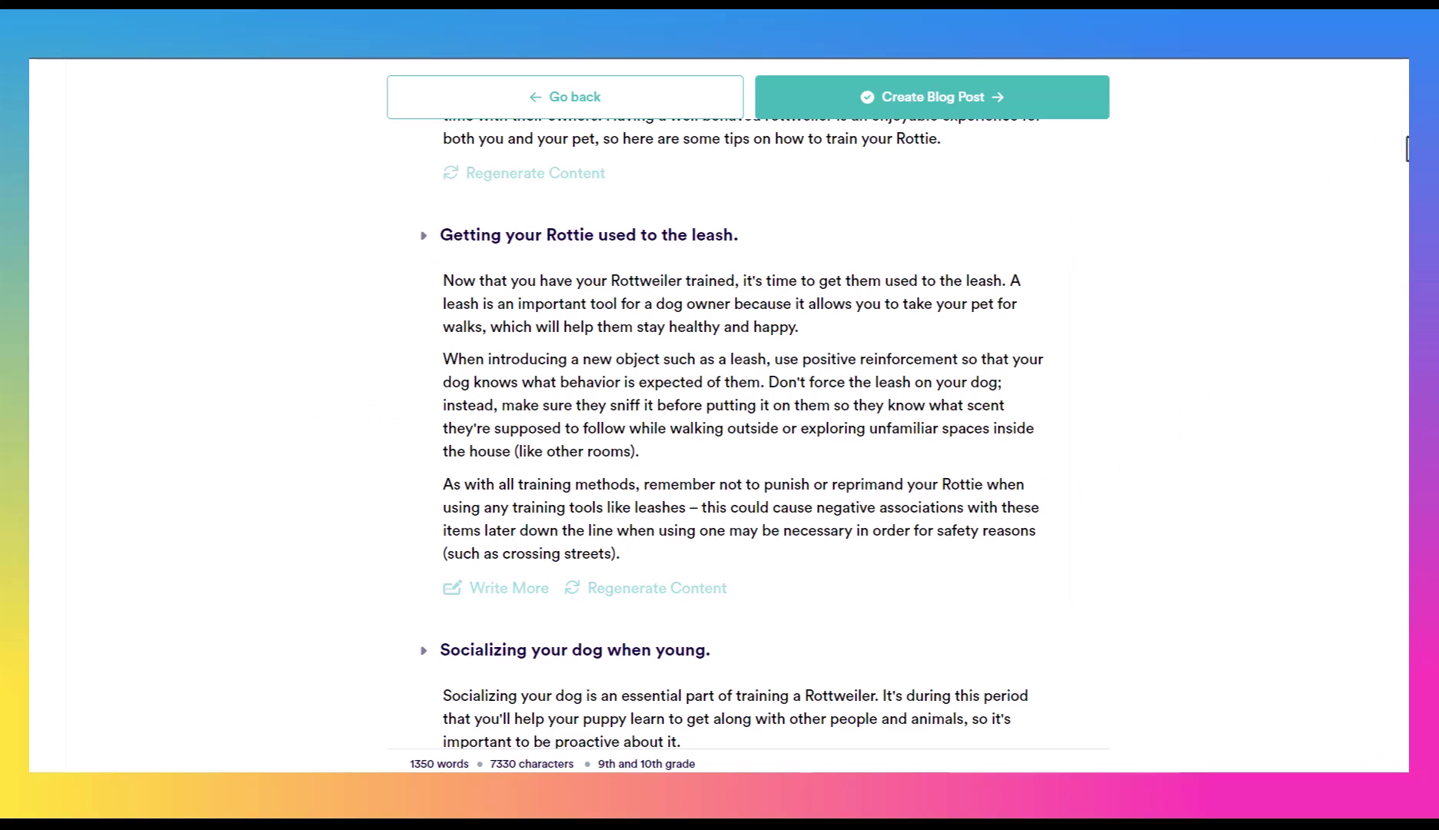
scroll(738, 416, down, 5)
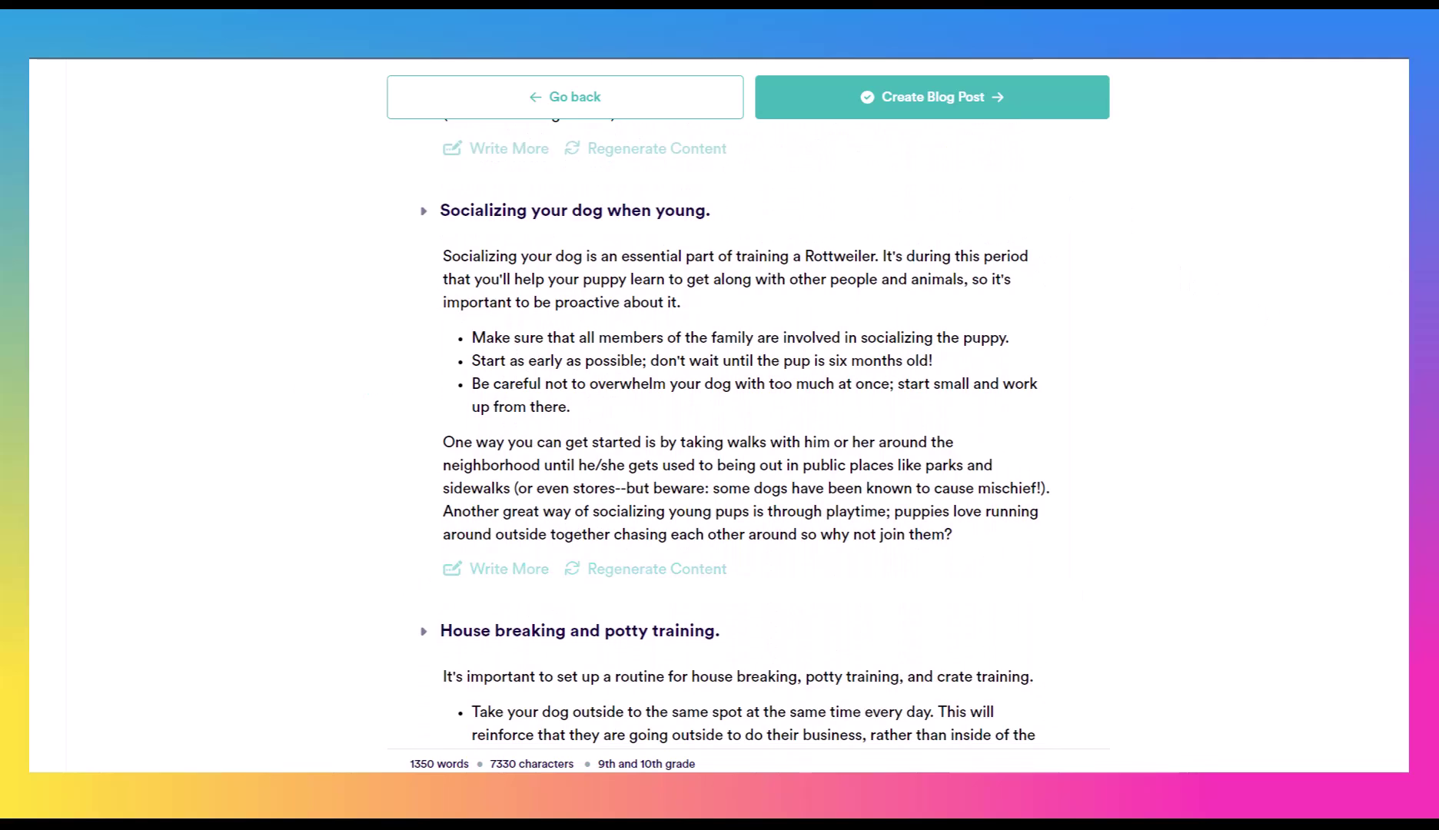
scroll(738, 438, down, 6)
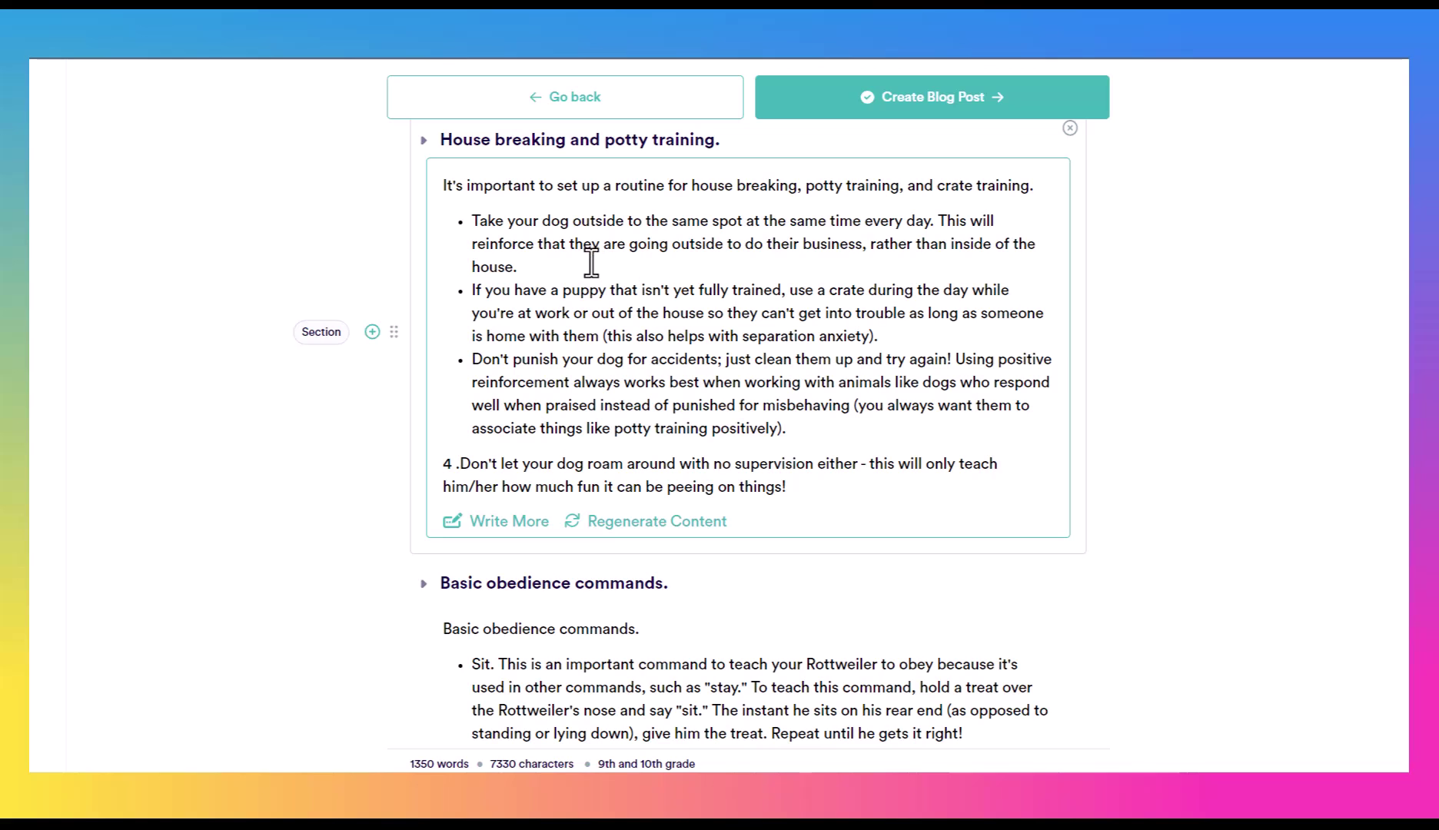
scroll(726, 378, up, 7)
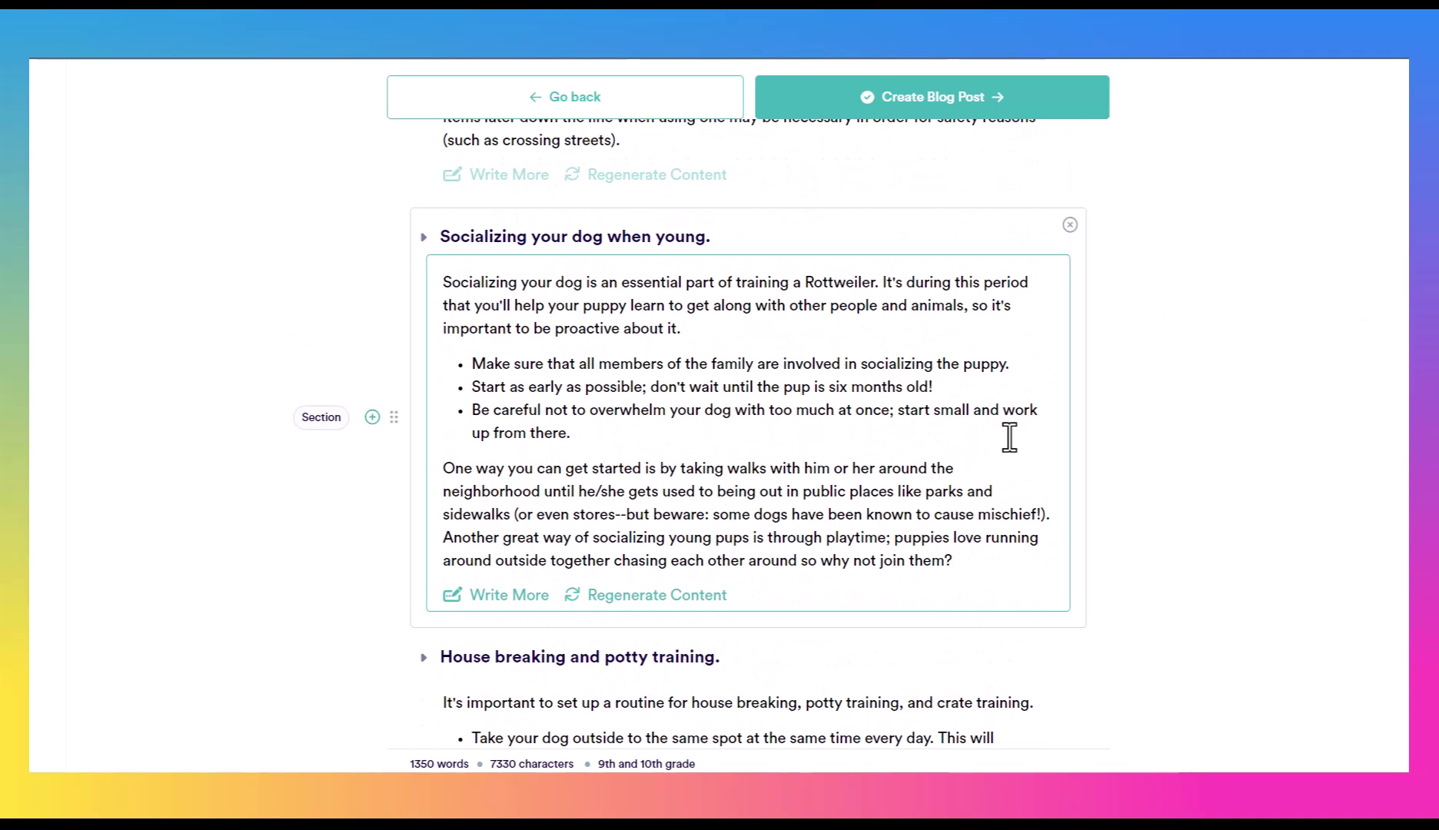
scroll(726, 403, down, 12)
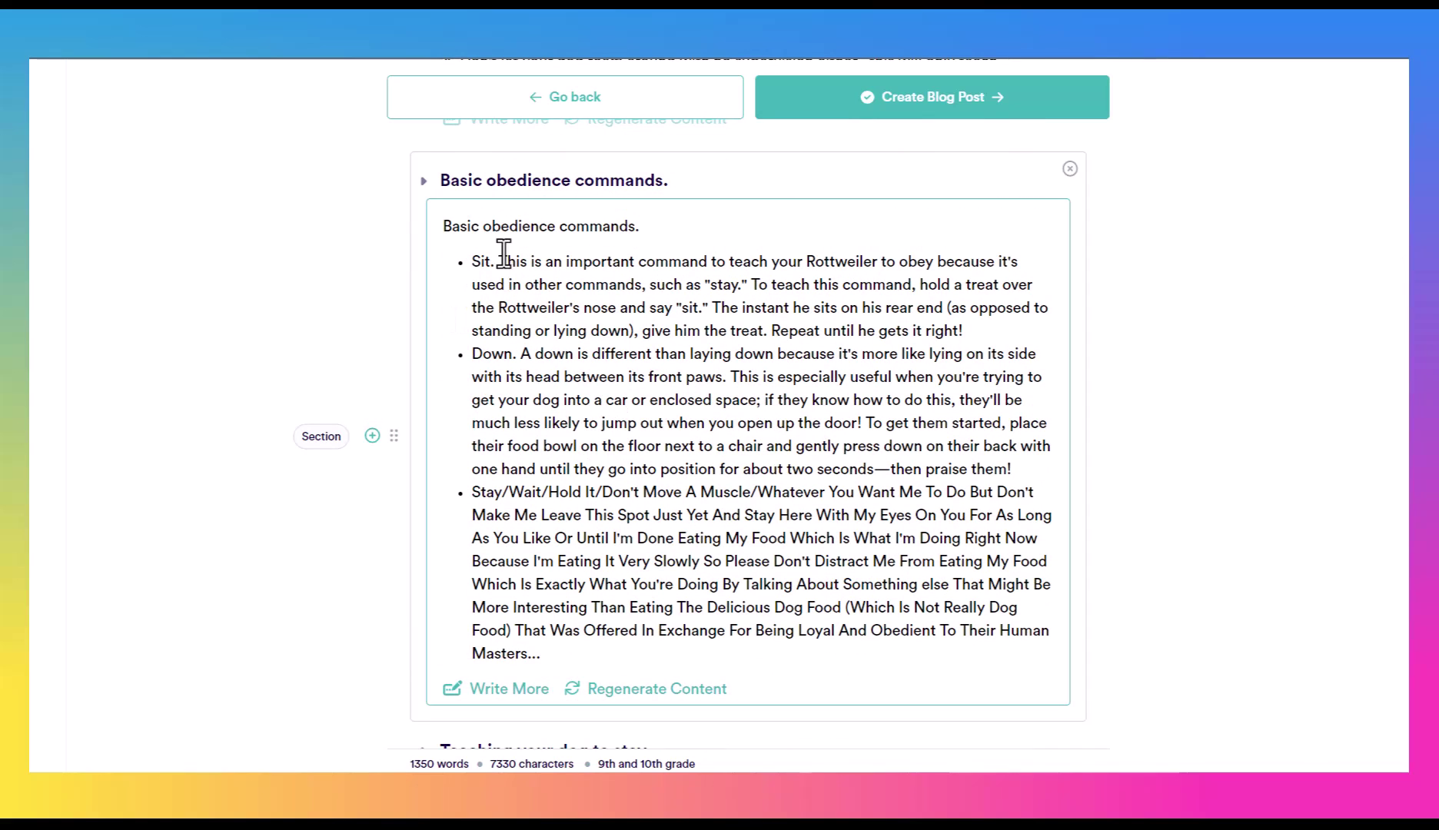
Select 'Sit.' in the first bullet, click into the Stay bullet, and review the remaining draft.
drag(472, 262, 501, 262)
click(837, 513)
scroll(692, 404, down, 5)
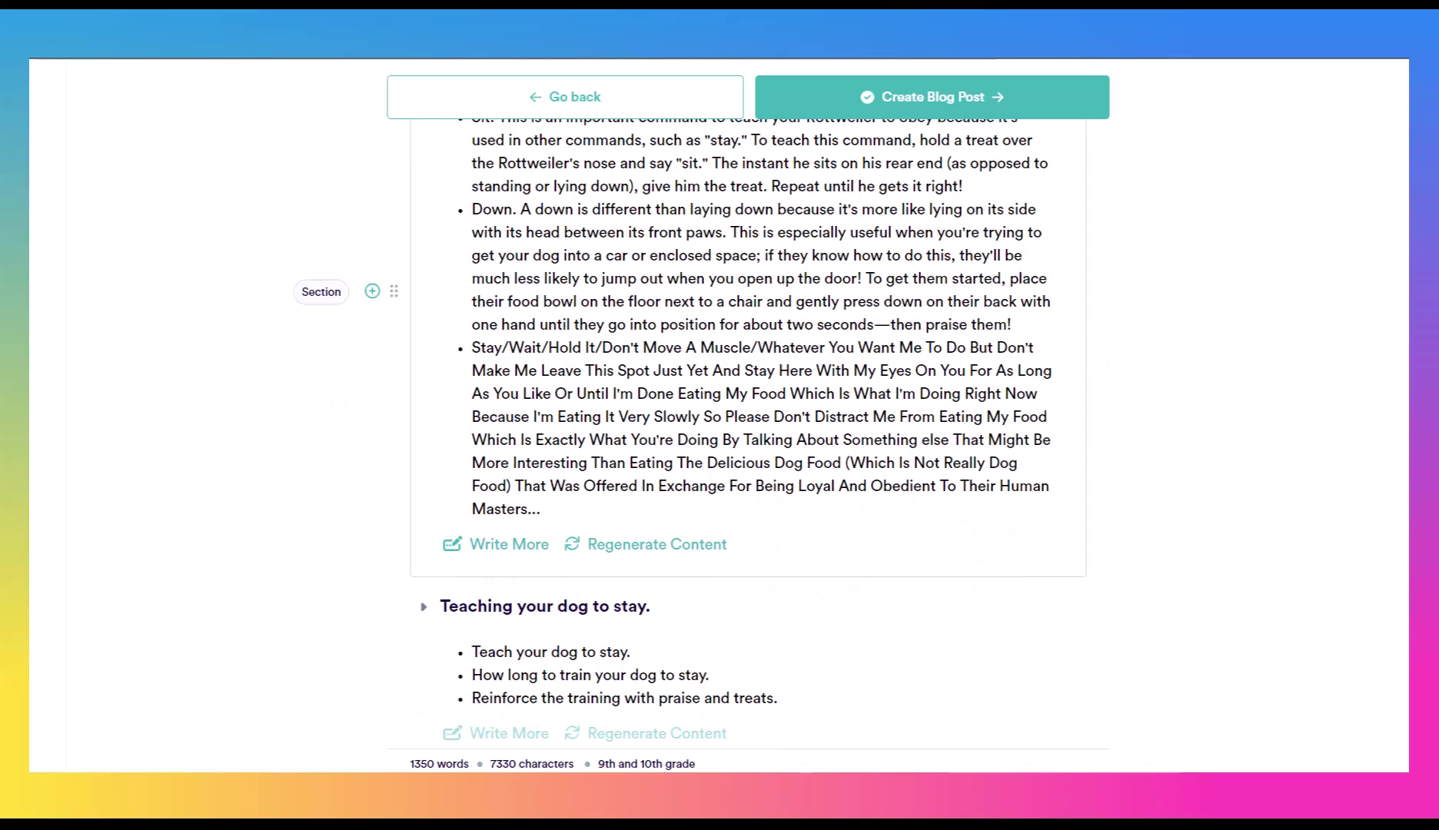
scroll(692, 403, down, 3)
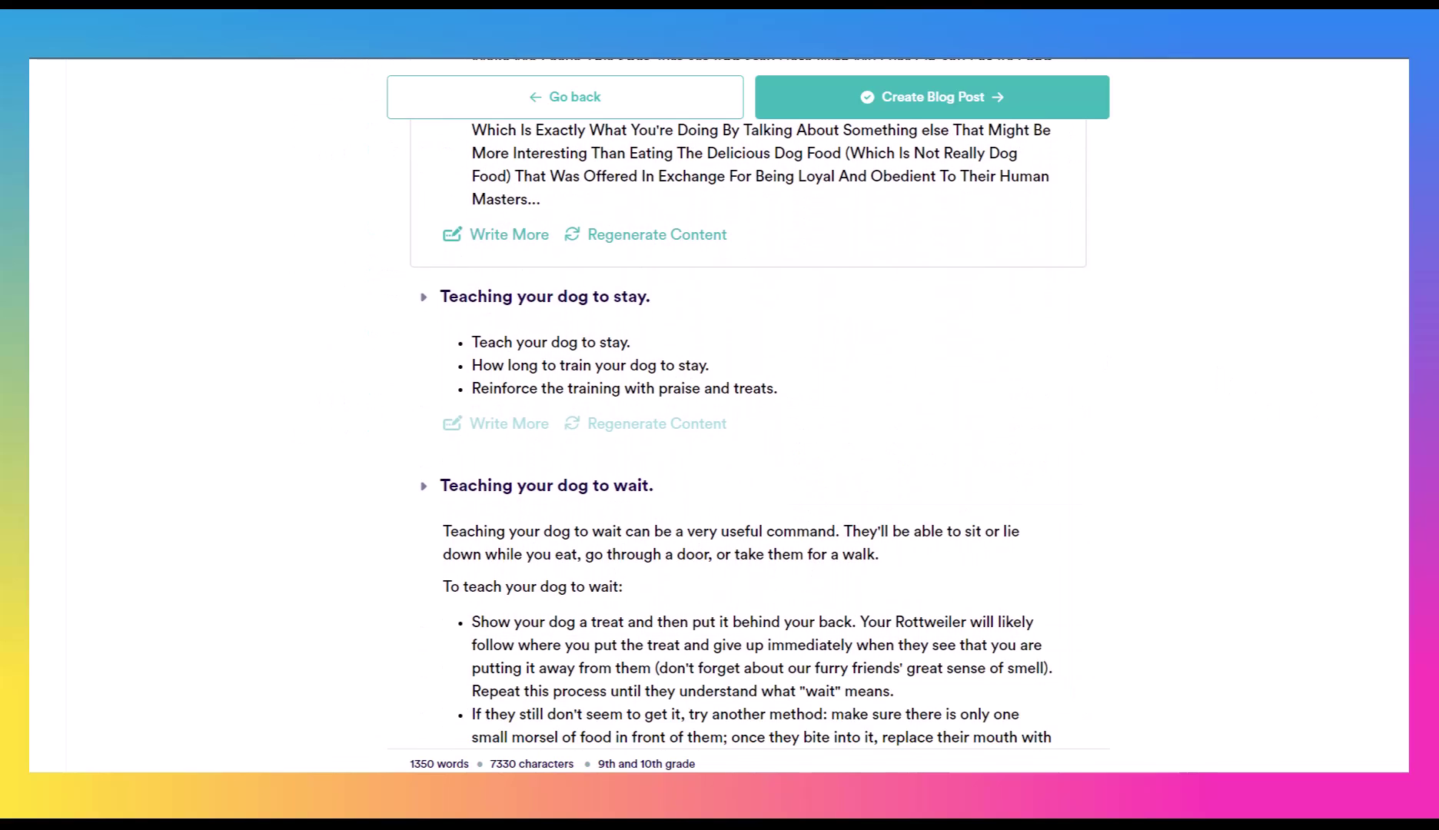
scroll(693, 403, down, 5)
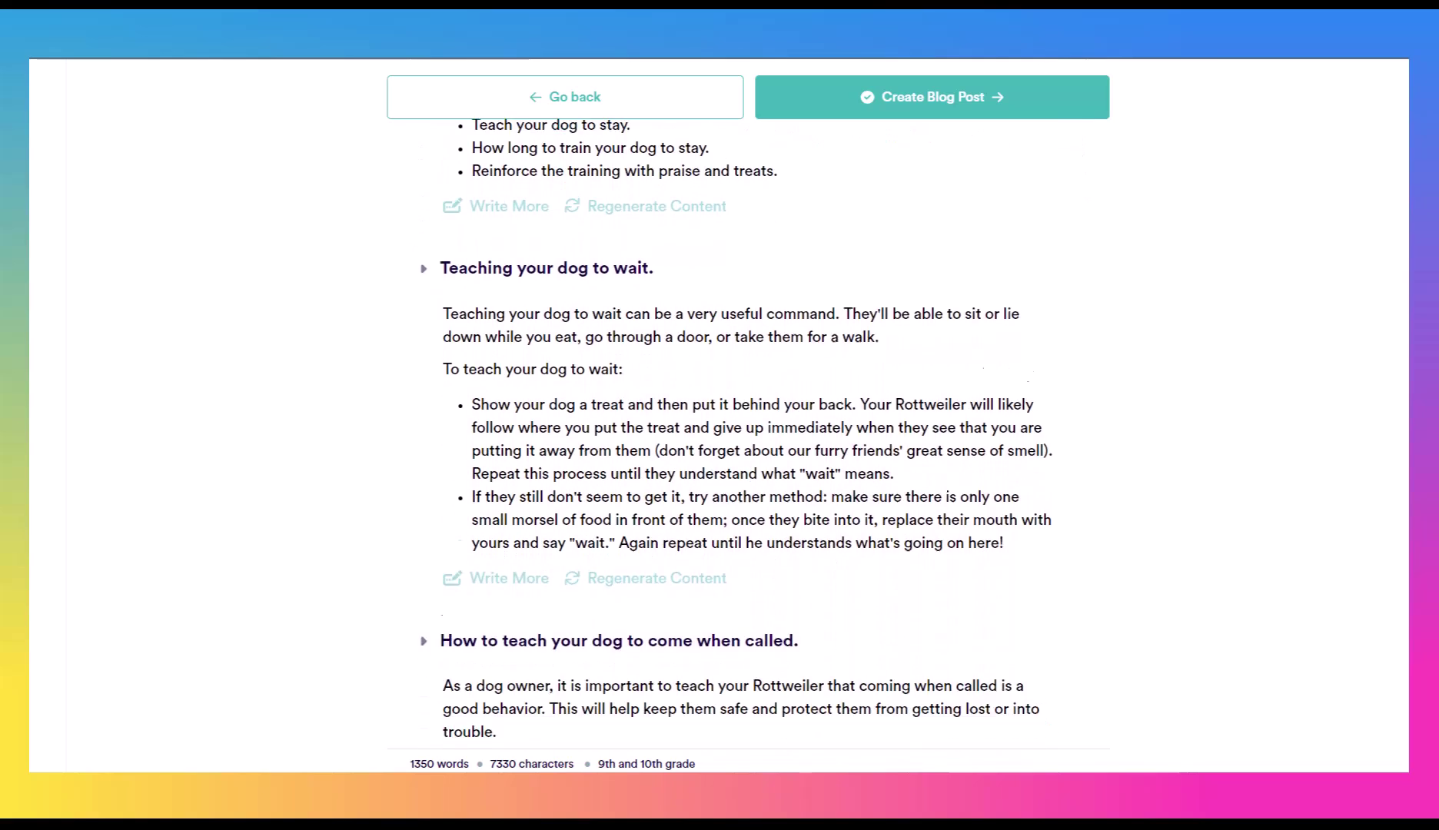
scroll(692, 404, down, 2)
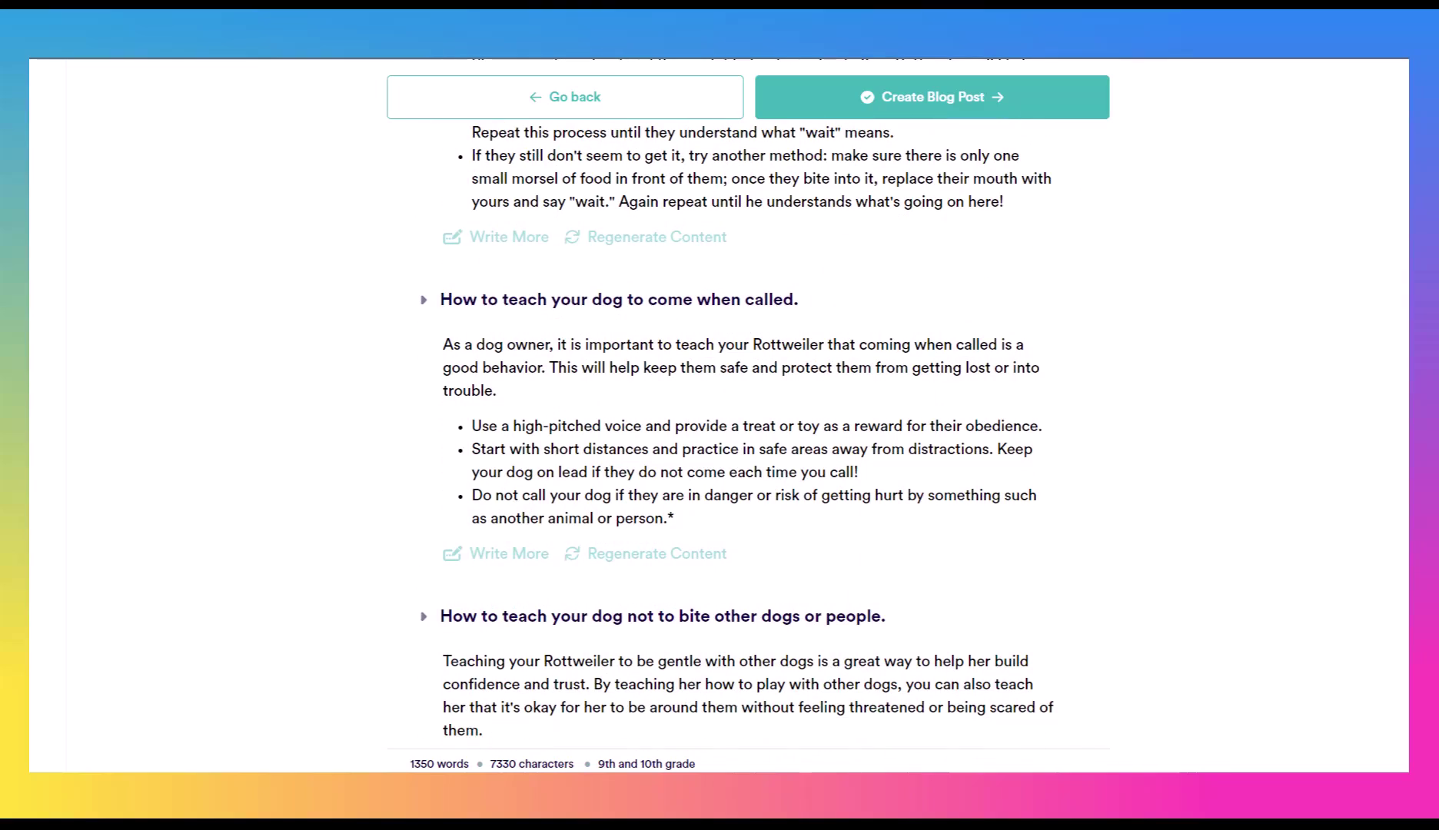
scroll(733, 415, up, 20)
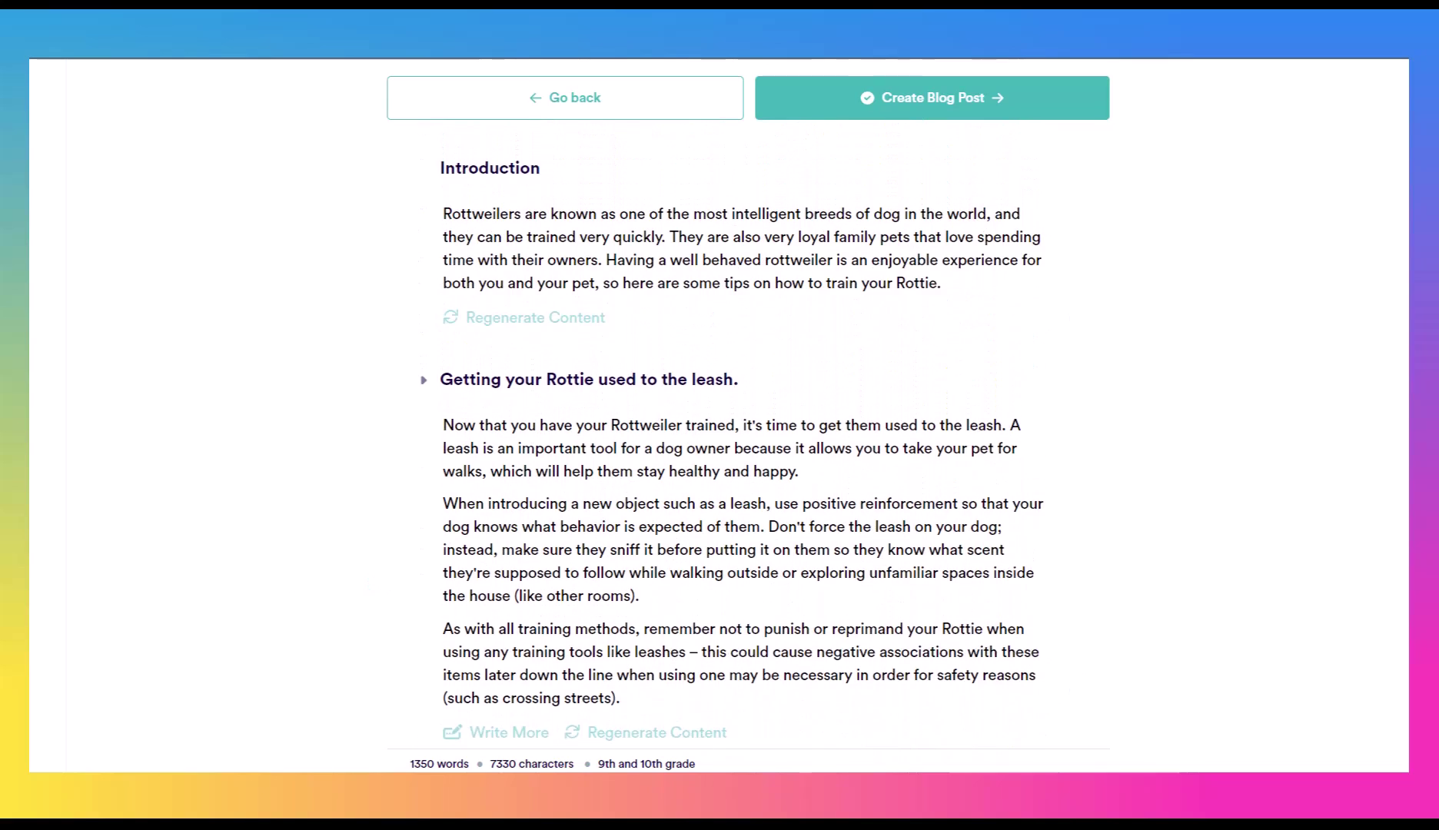
scroll(732, 415, up, 2)
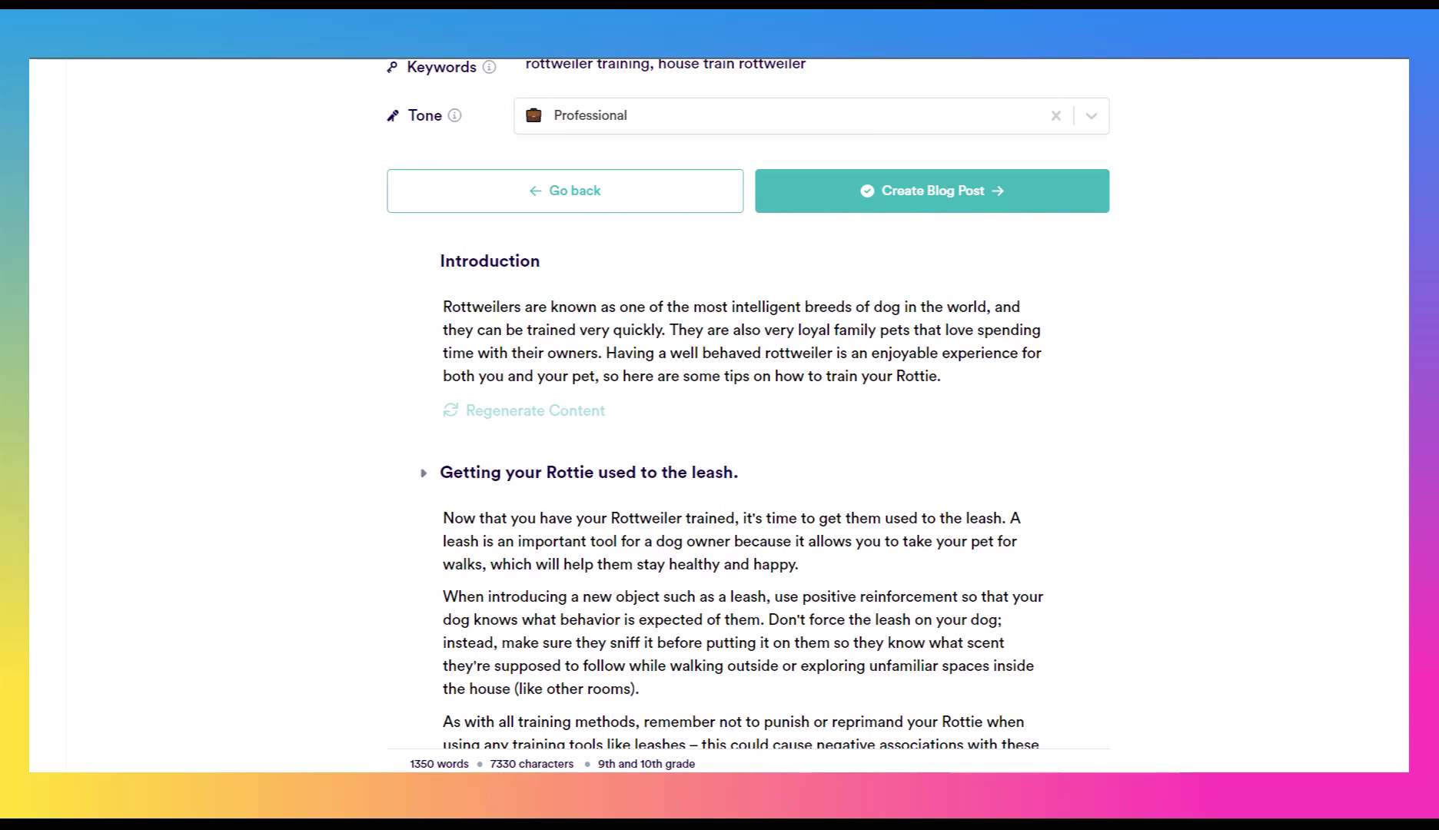
scroll(733, 415, down, 5)
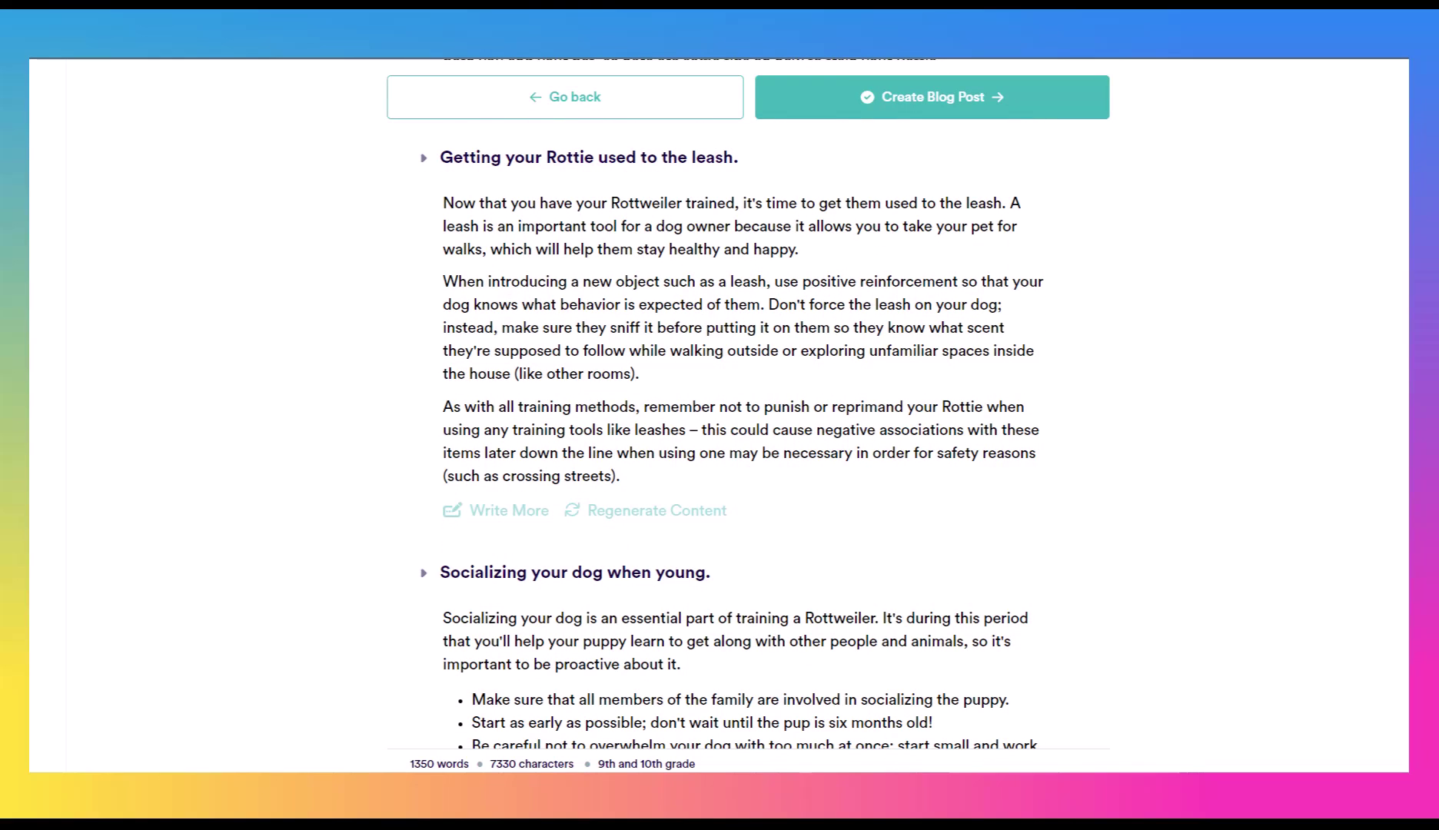
scroll(733, 416, down, 1)
scroll(733, 415, down, 1)
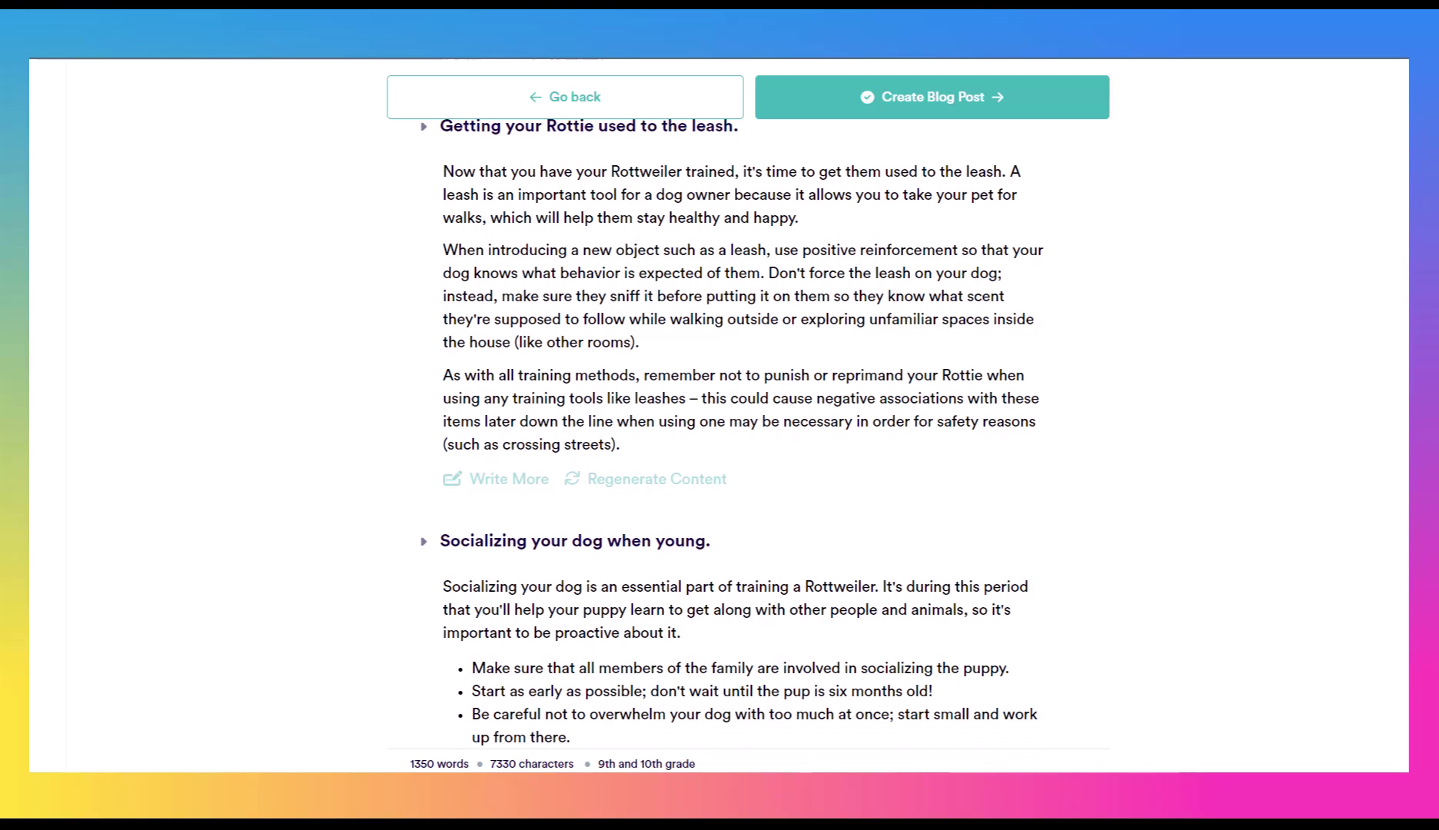
scroll(733, 415, down, 2)
scroll(733, 415, down, 4)
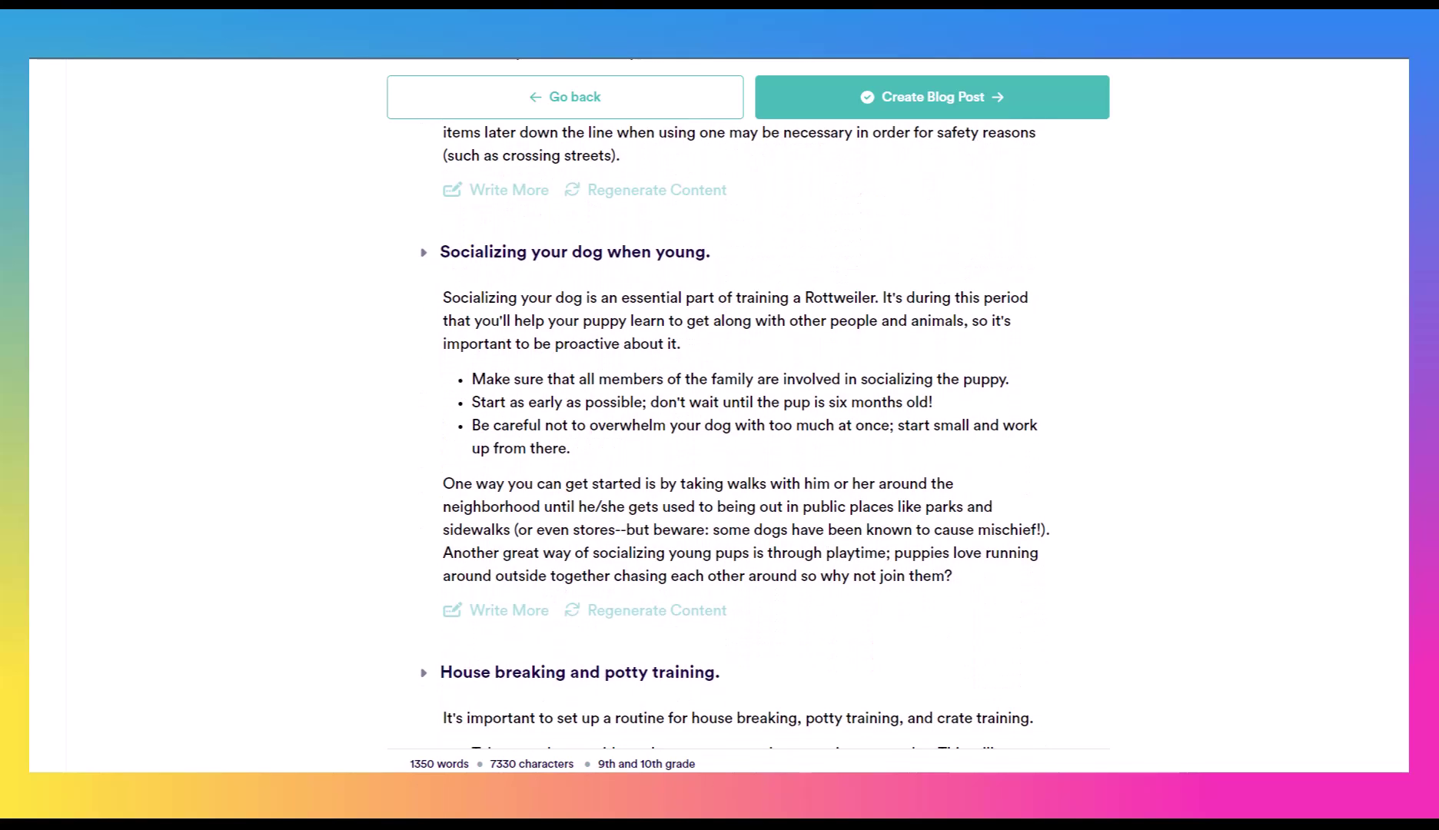
scroll(733, 415, down, 4)
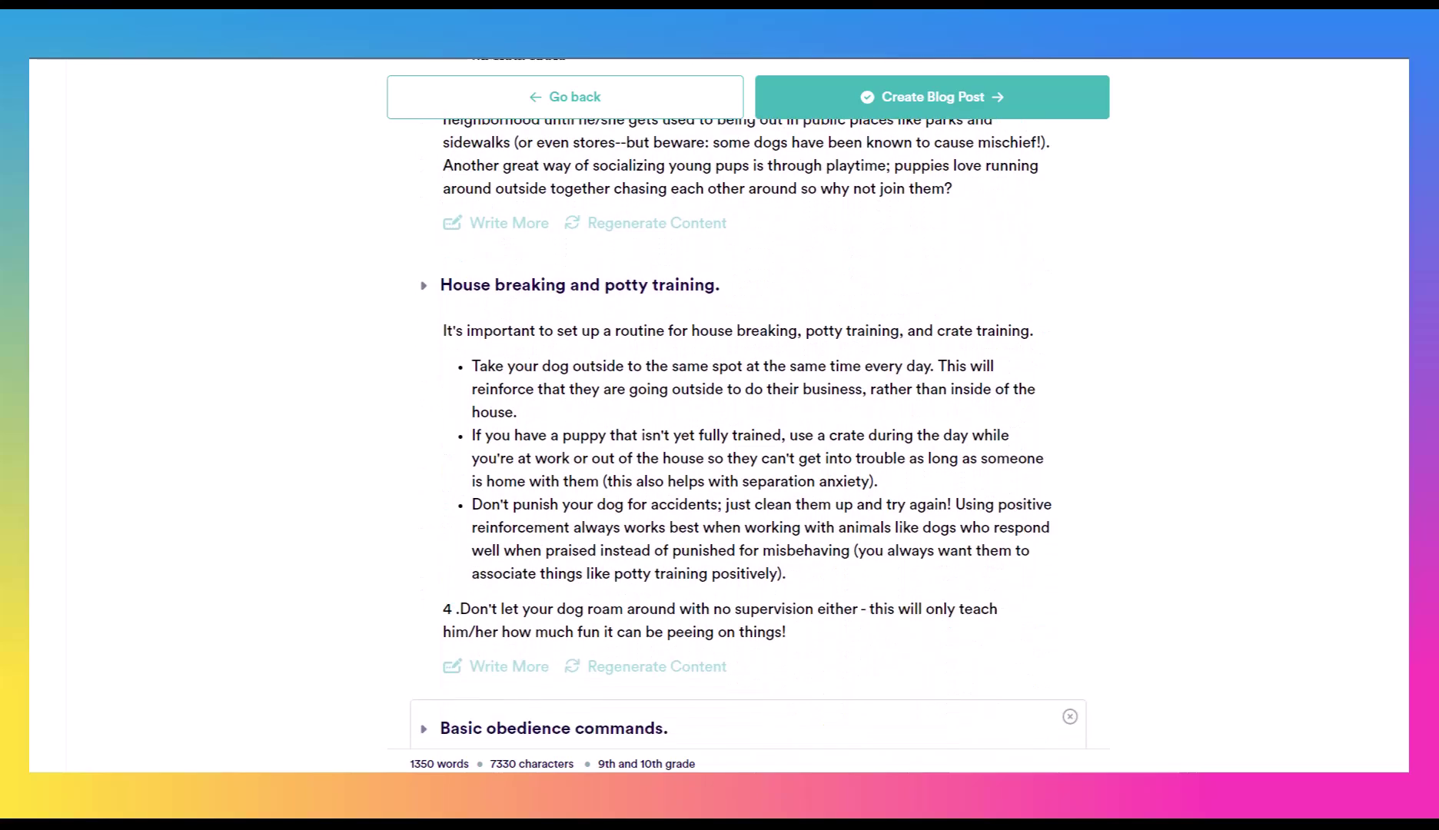
scroll(733, 415, up, 6)
scroll(744, 430, up, 3)
scroll(744, 431, down, 9)
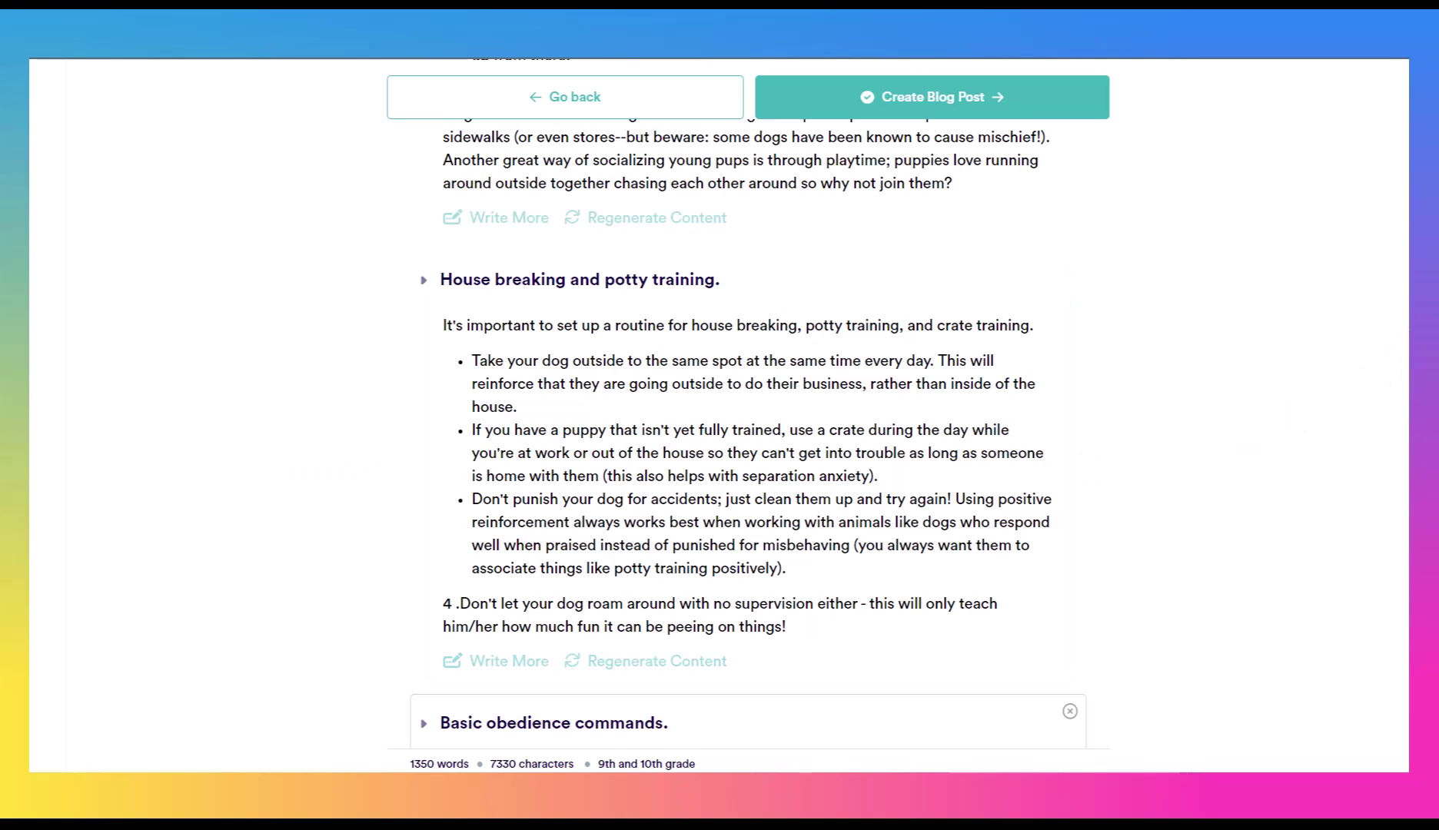
scroll(749, 446, down, 3)
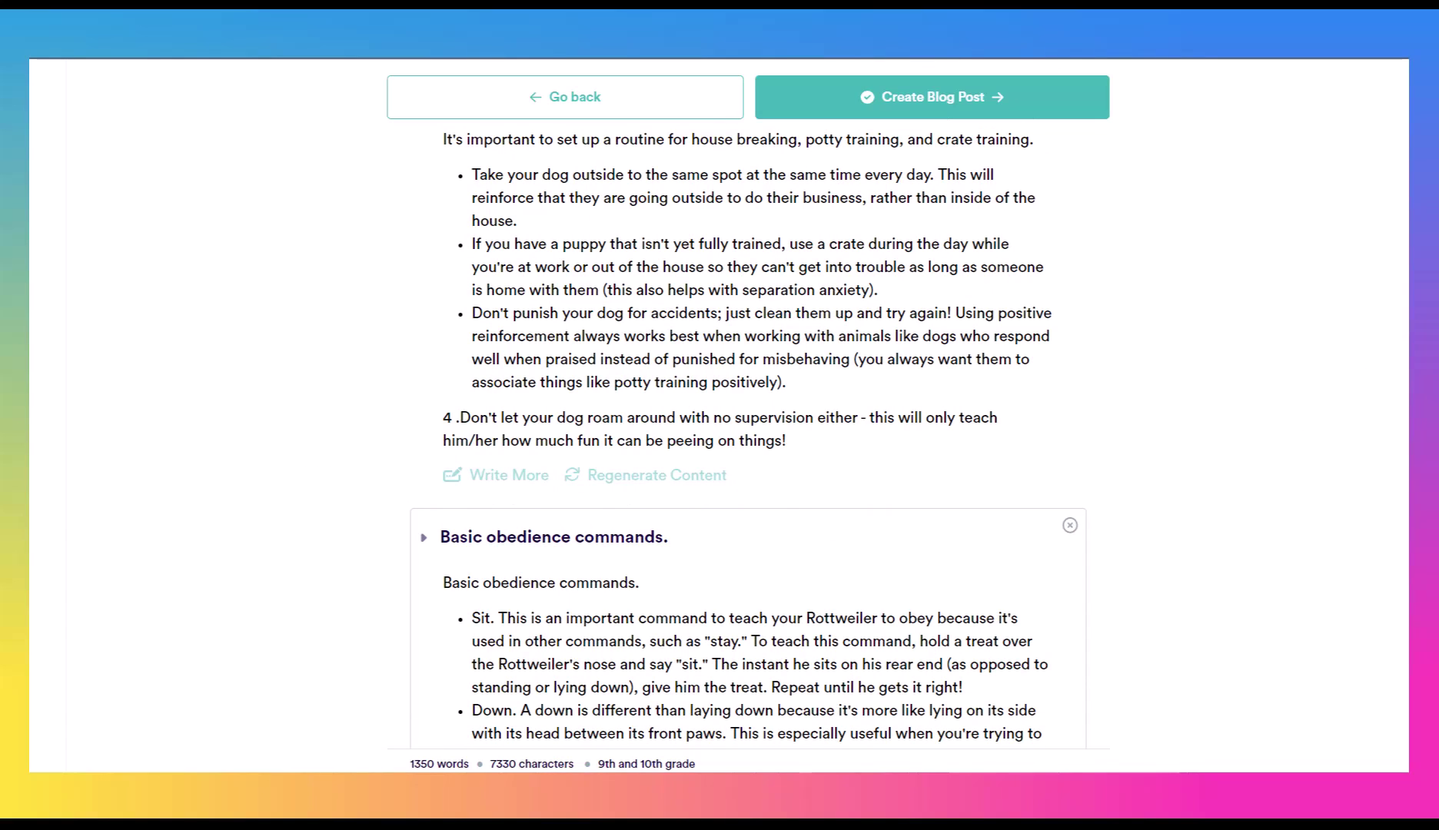
scroll(748, 443, up, 1)
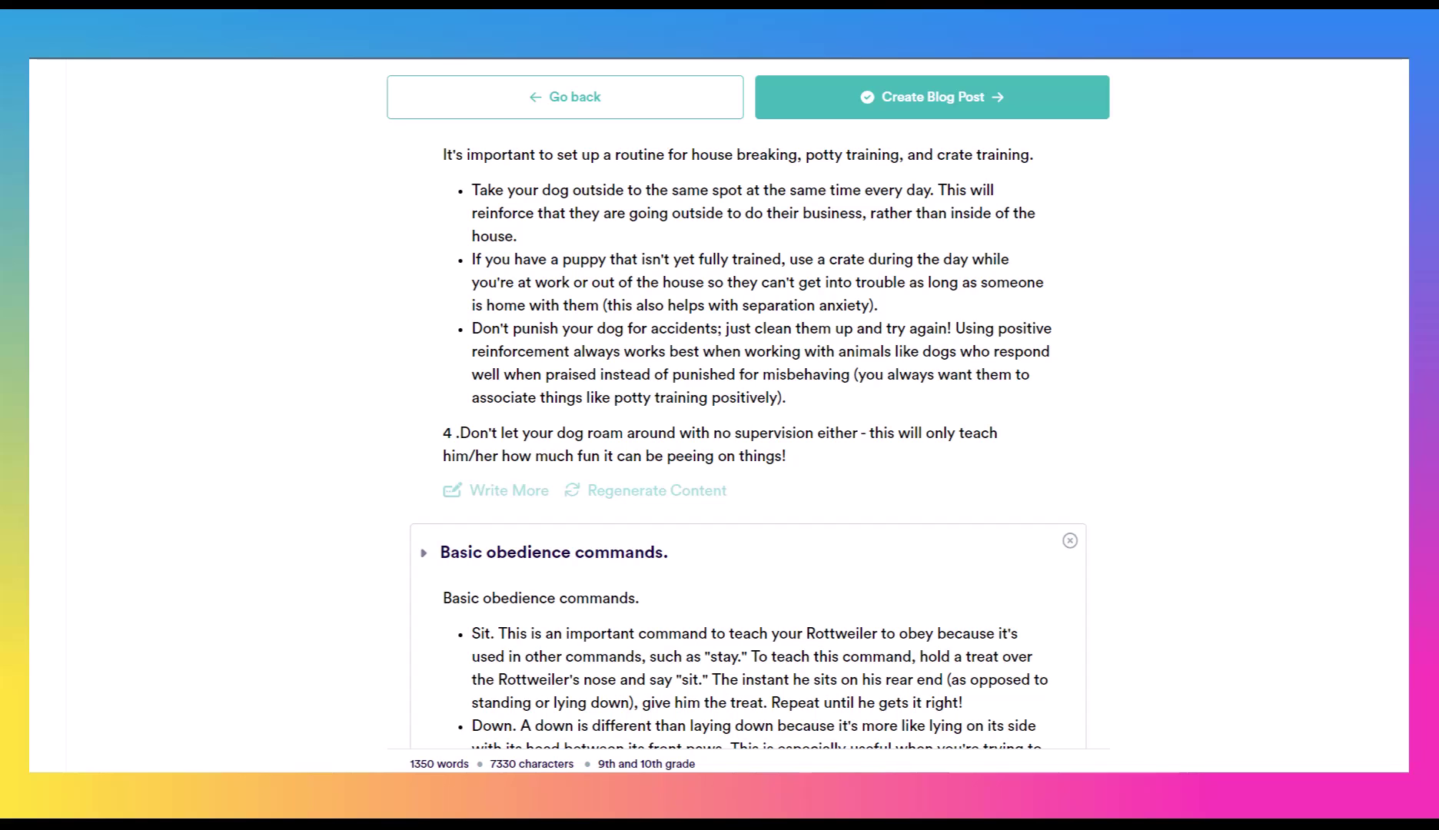
scroll(892, 415, down, 4)
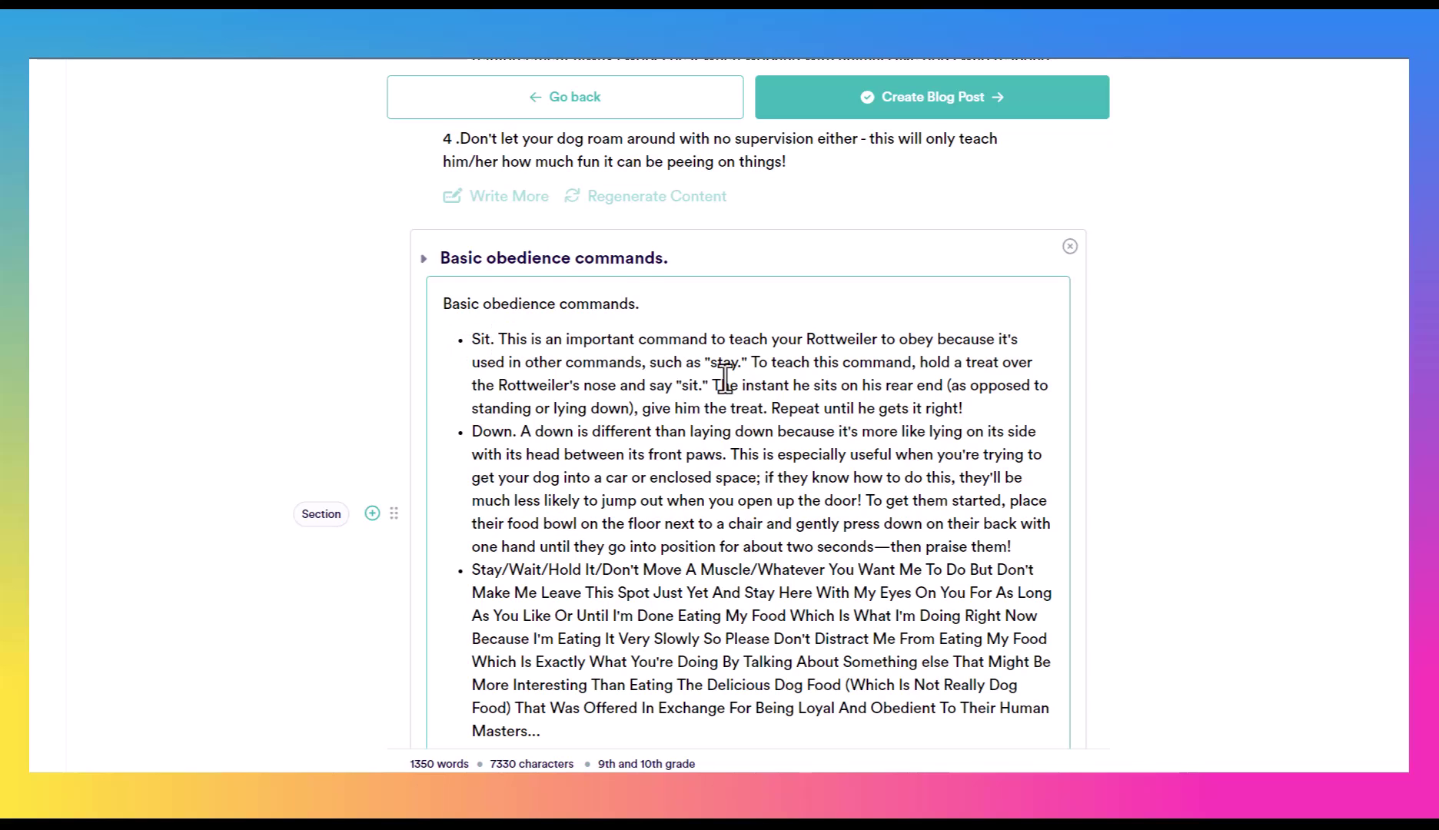
scroll(836, 593, down, 1)
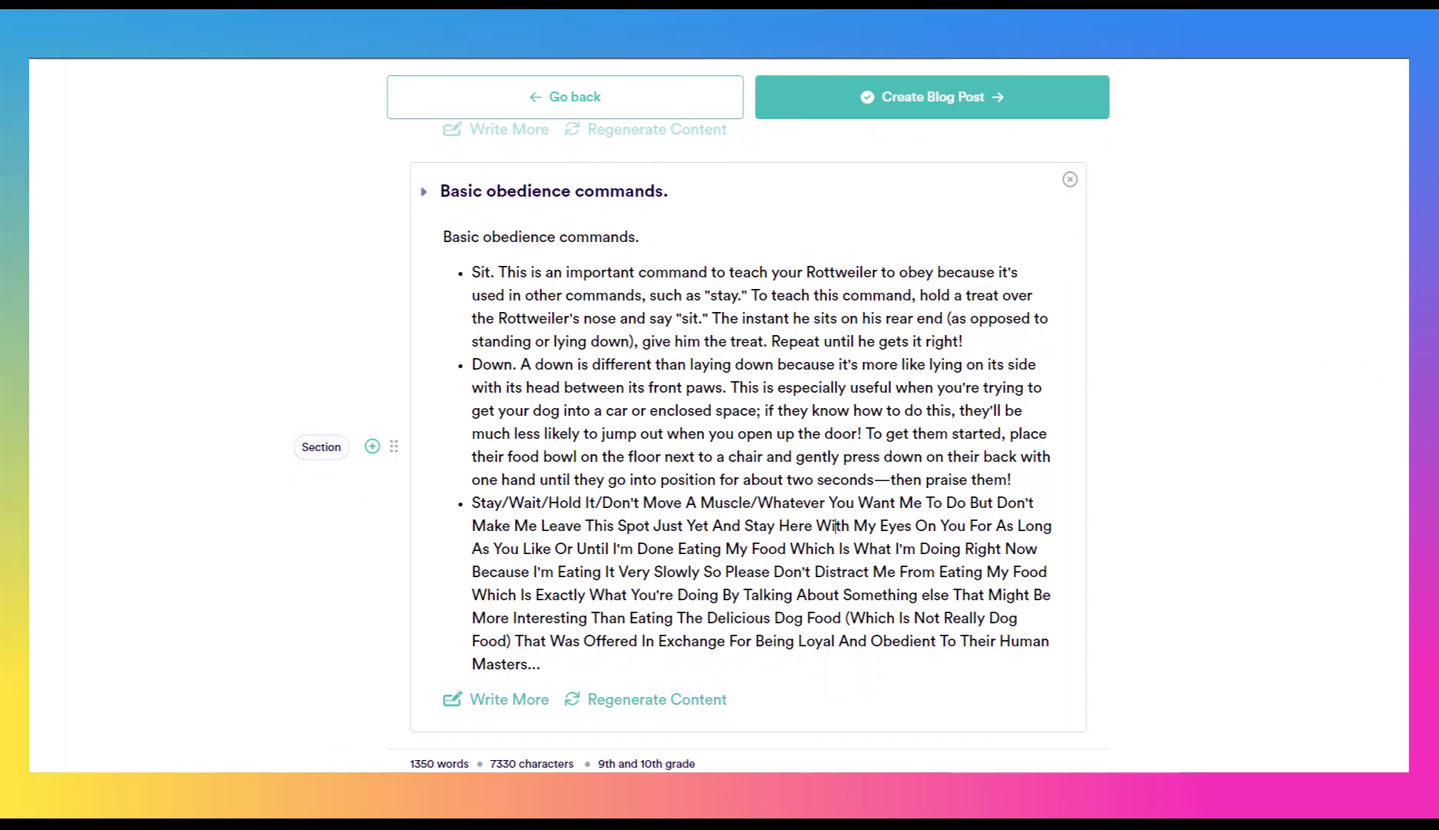
drag(474, 267, 500, 265)
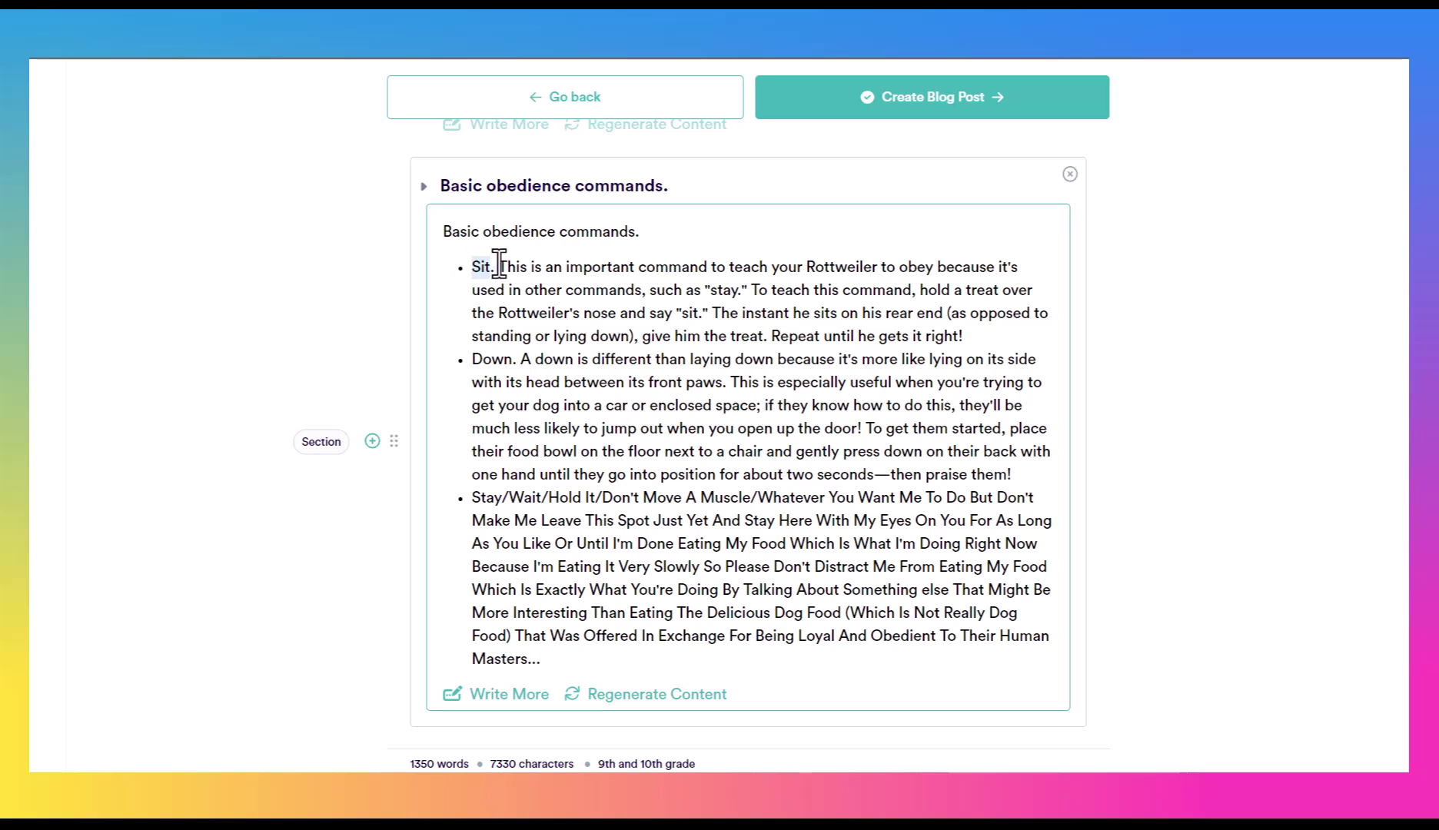
double_click(487, 358)
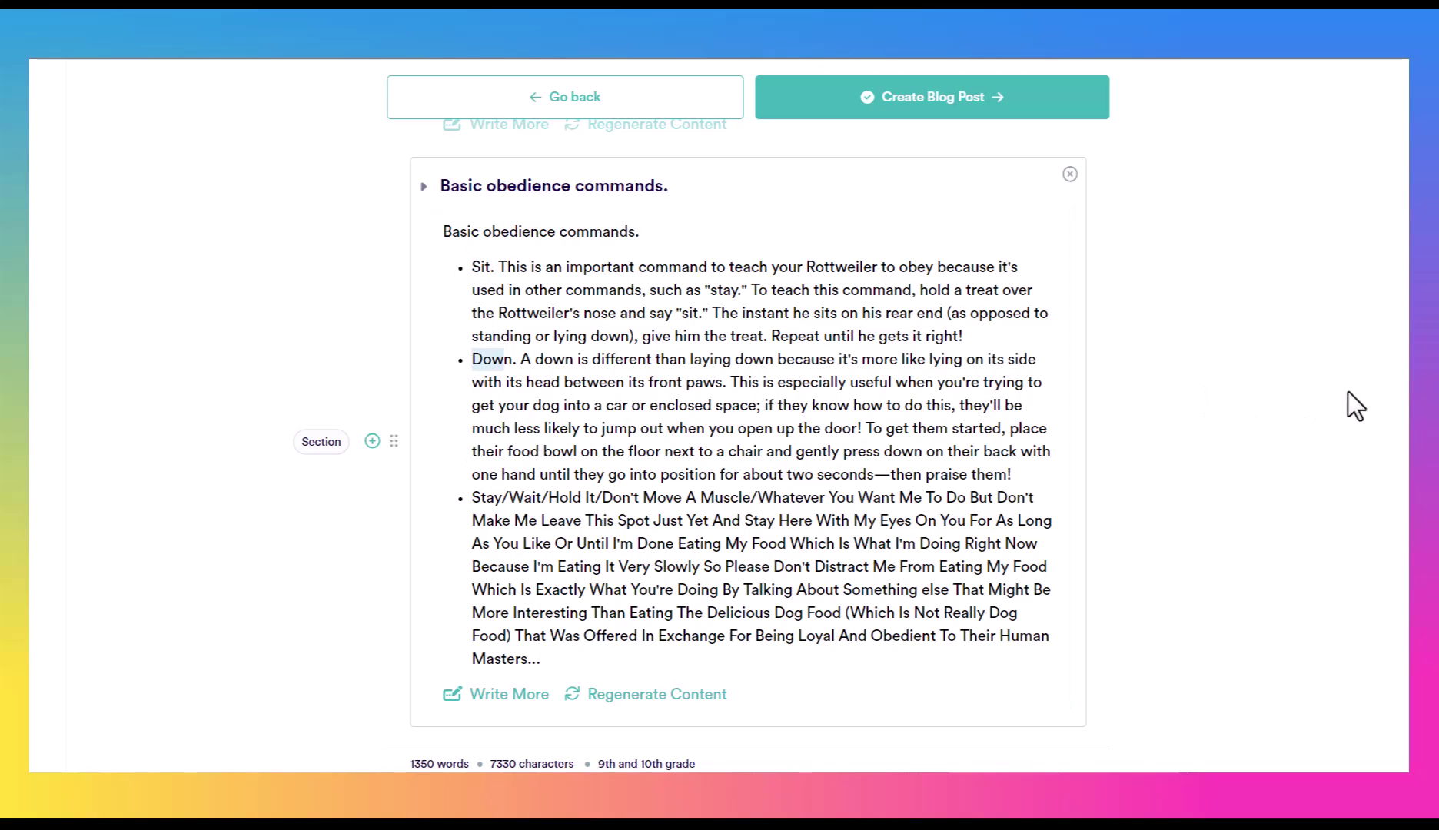
scroll(720, 416, down, 6)
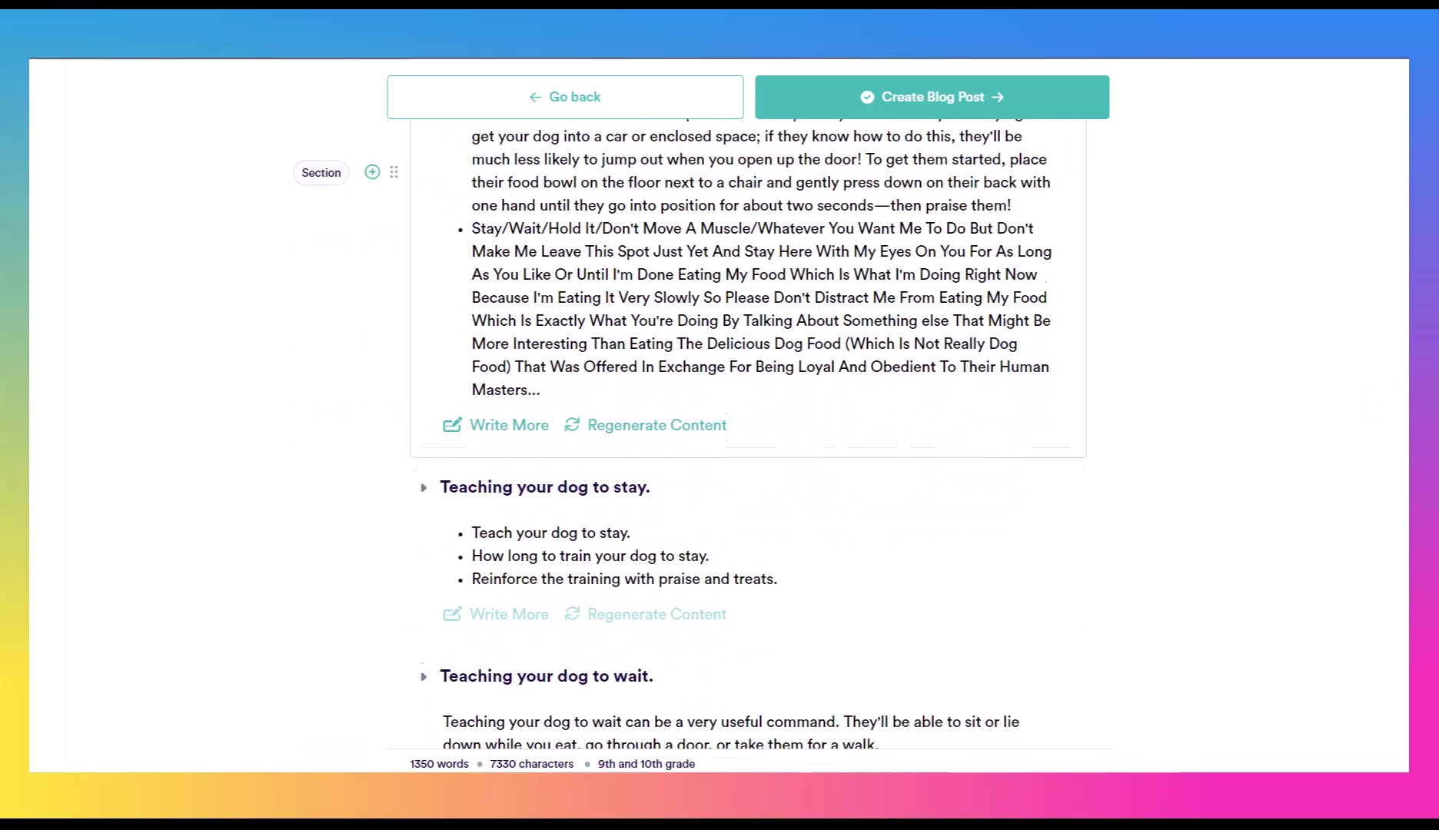
scroll(747, 404, down, 1)
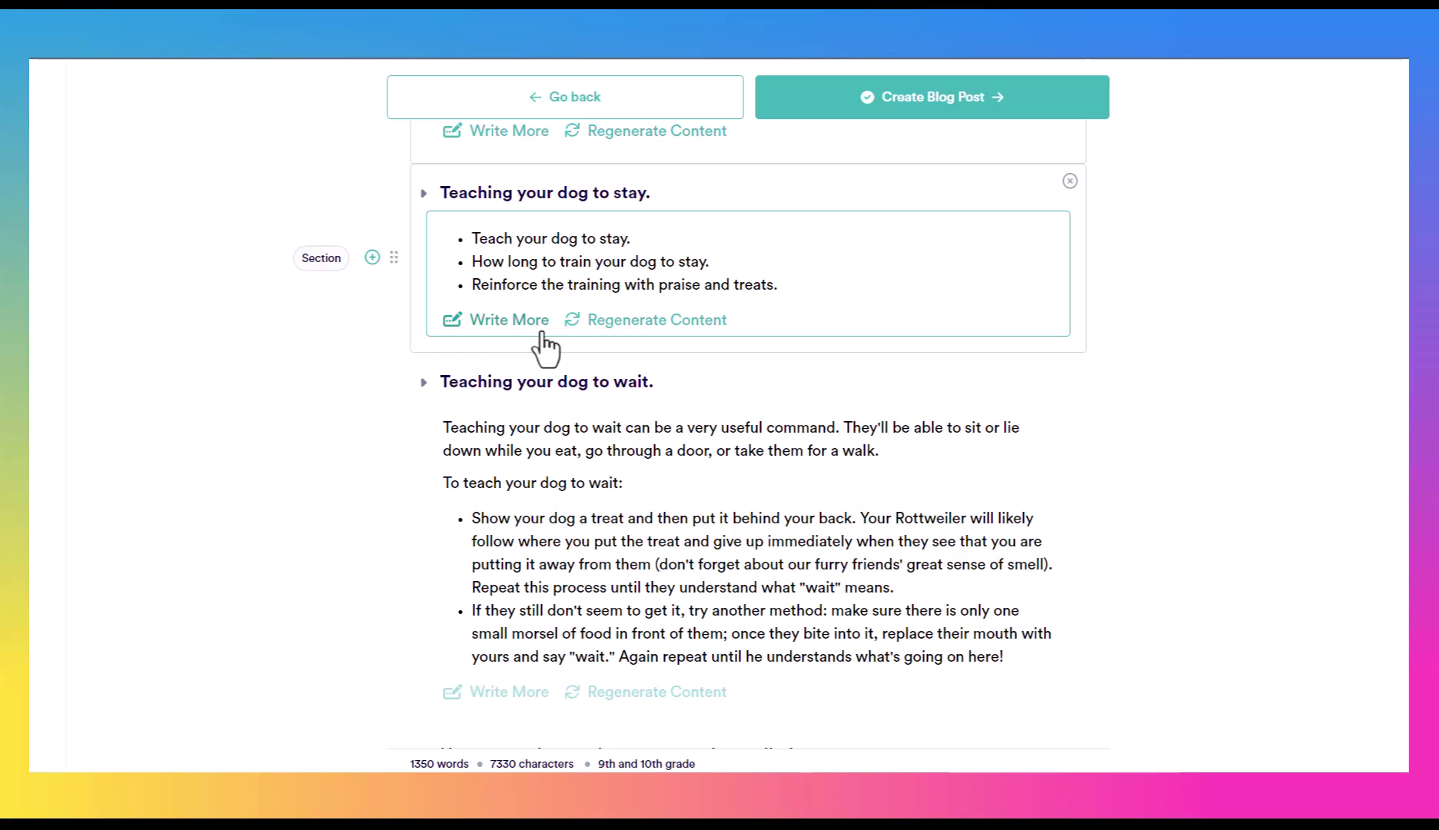
Have the wizard write more for the stay section, then create the blog post document.
click(517, 322)
scroll(738, 415, down, 5)
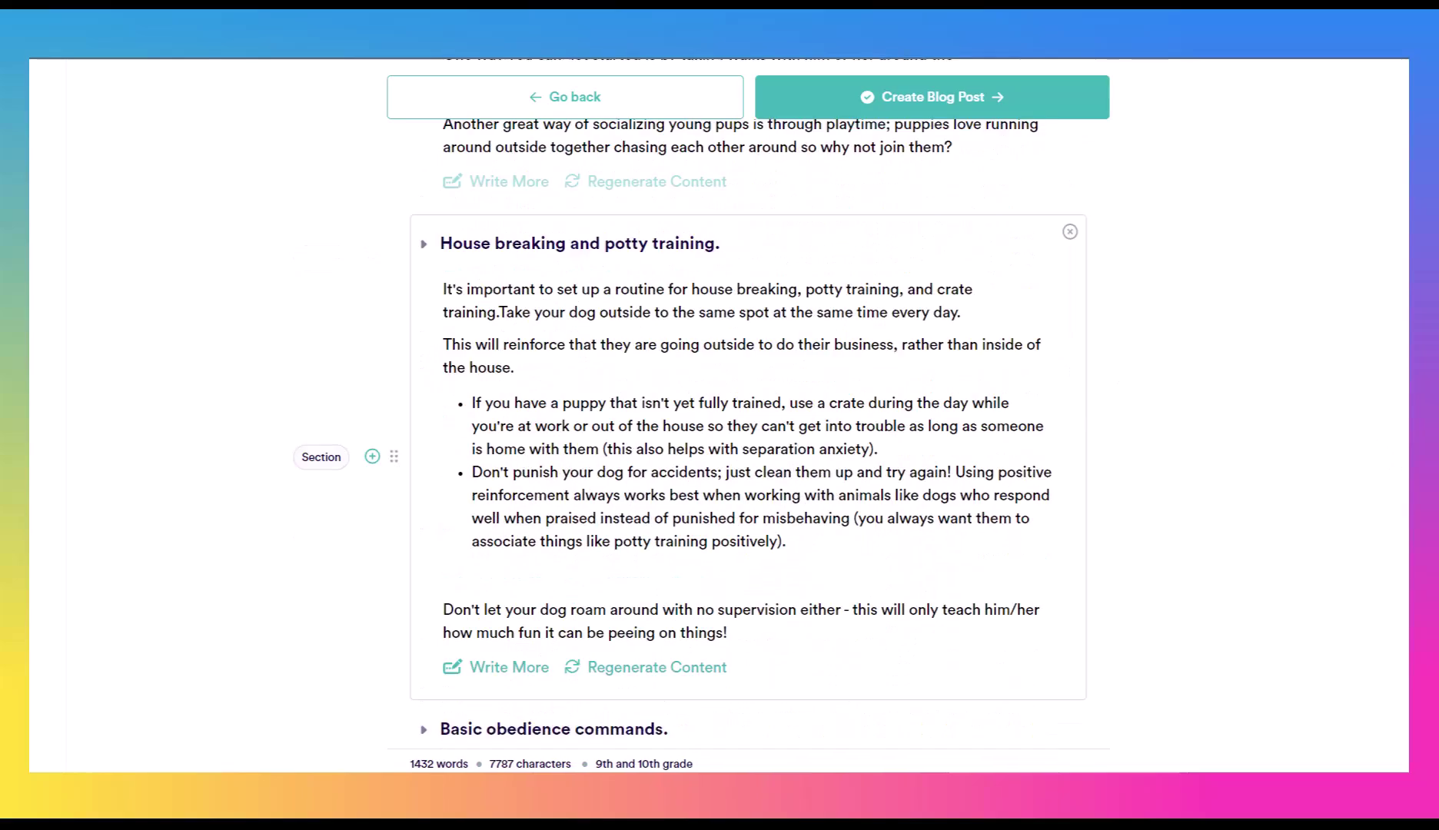
scroll(738, 415, down, 15)
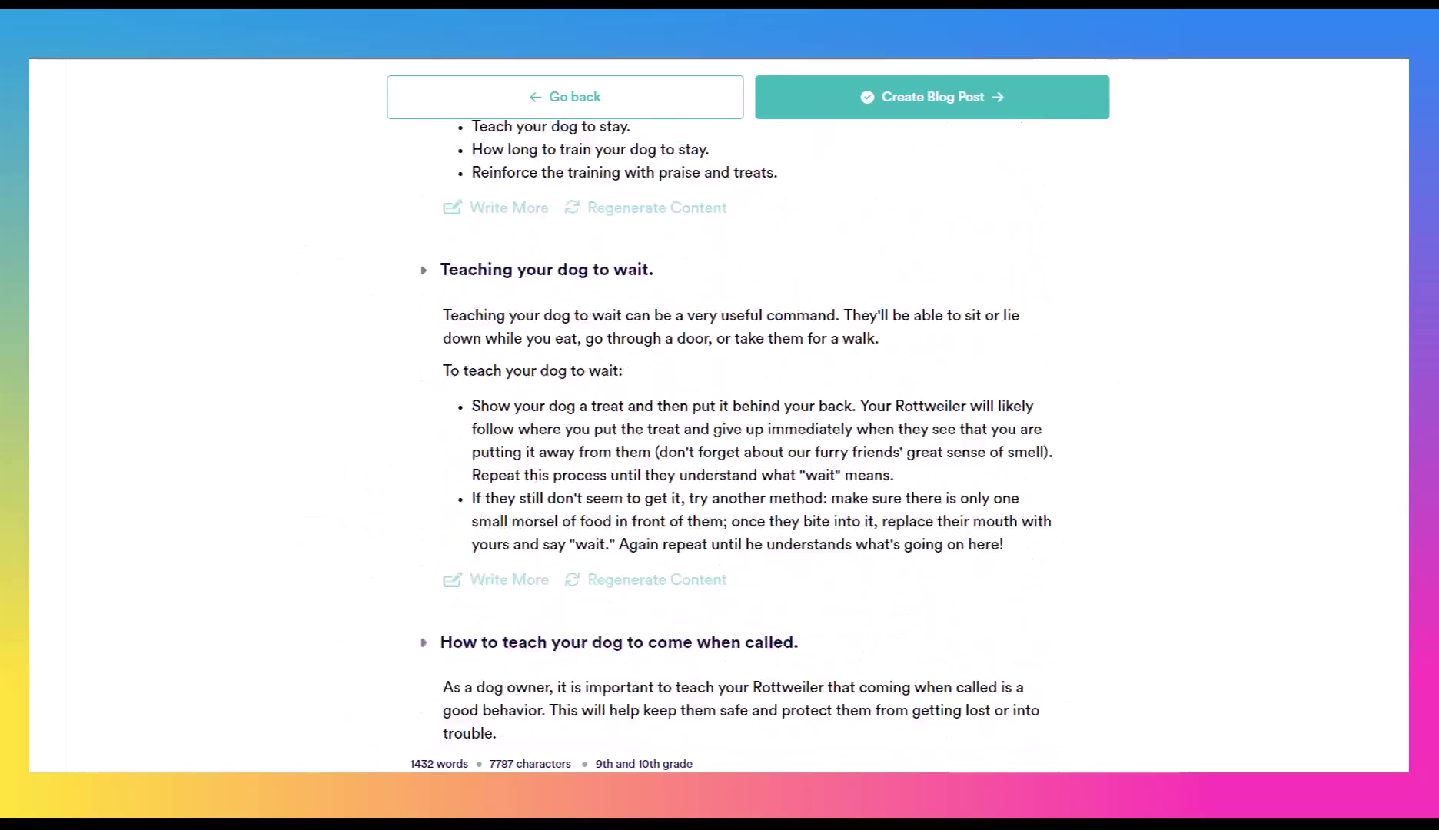
scroll(980, 386, down, 1)
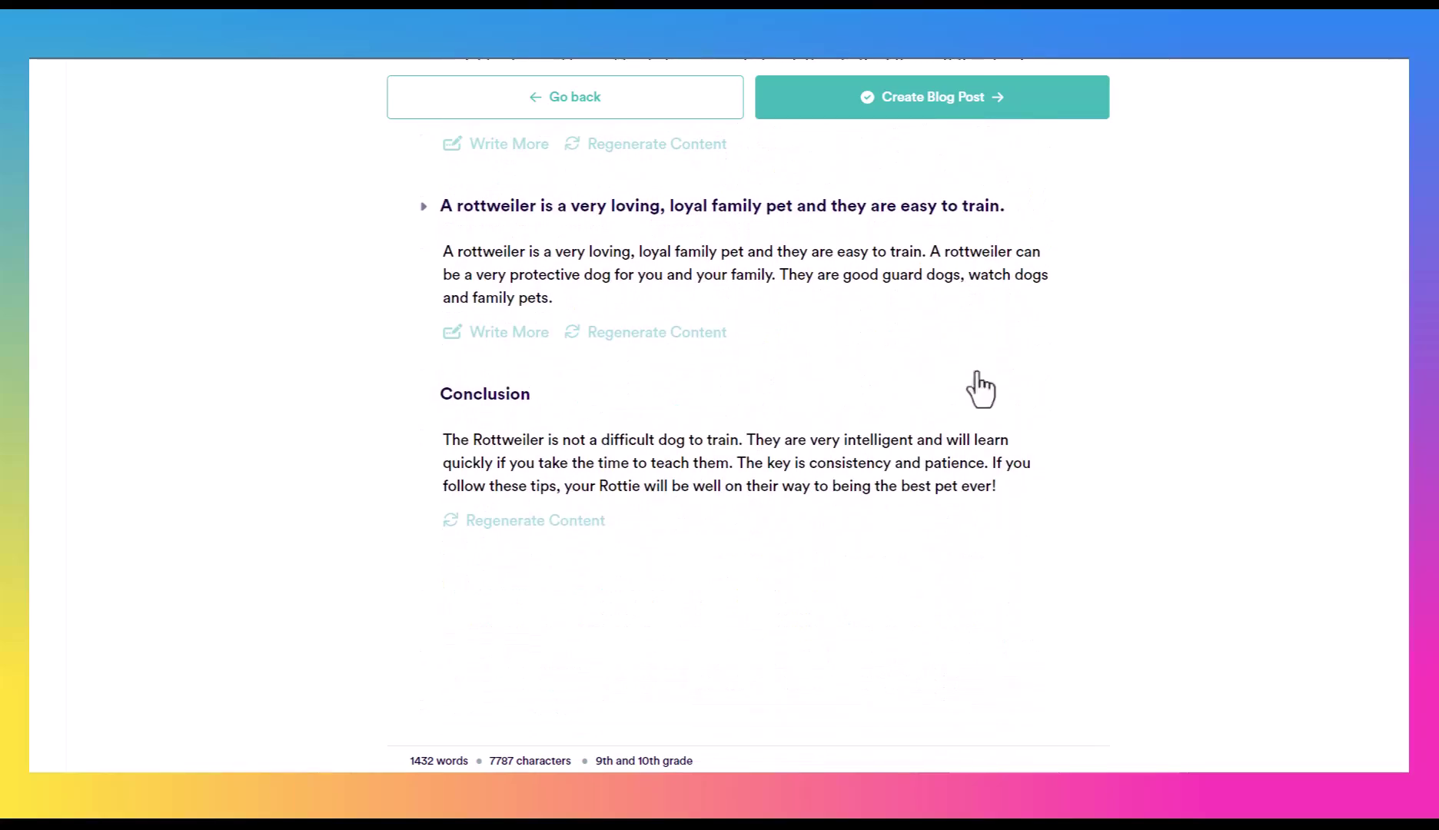
mouse_move(842, 498)
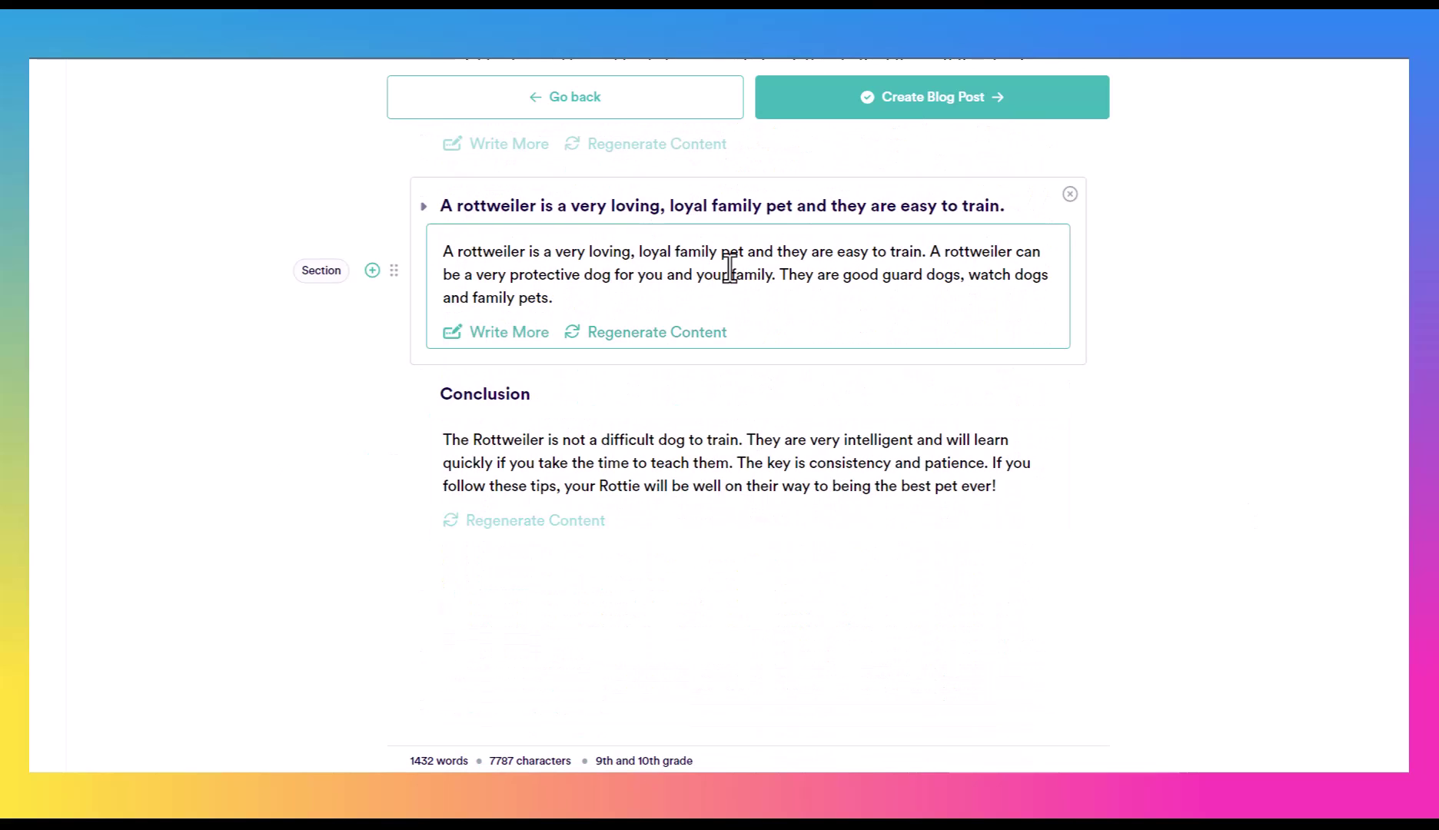
click(933, 114)
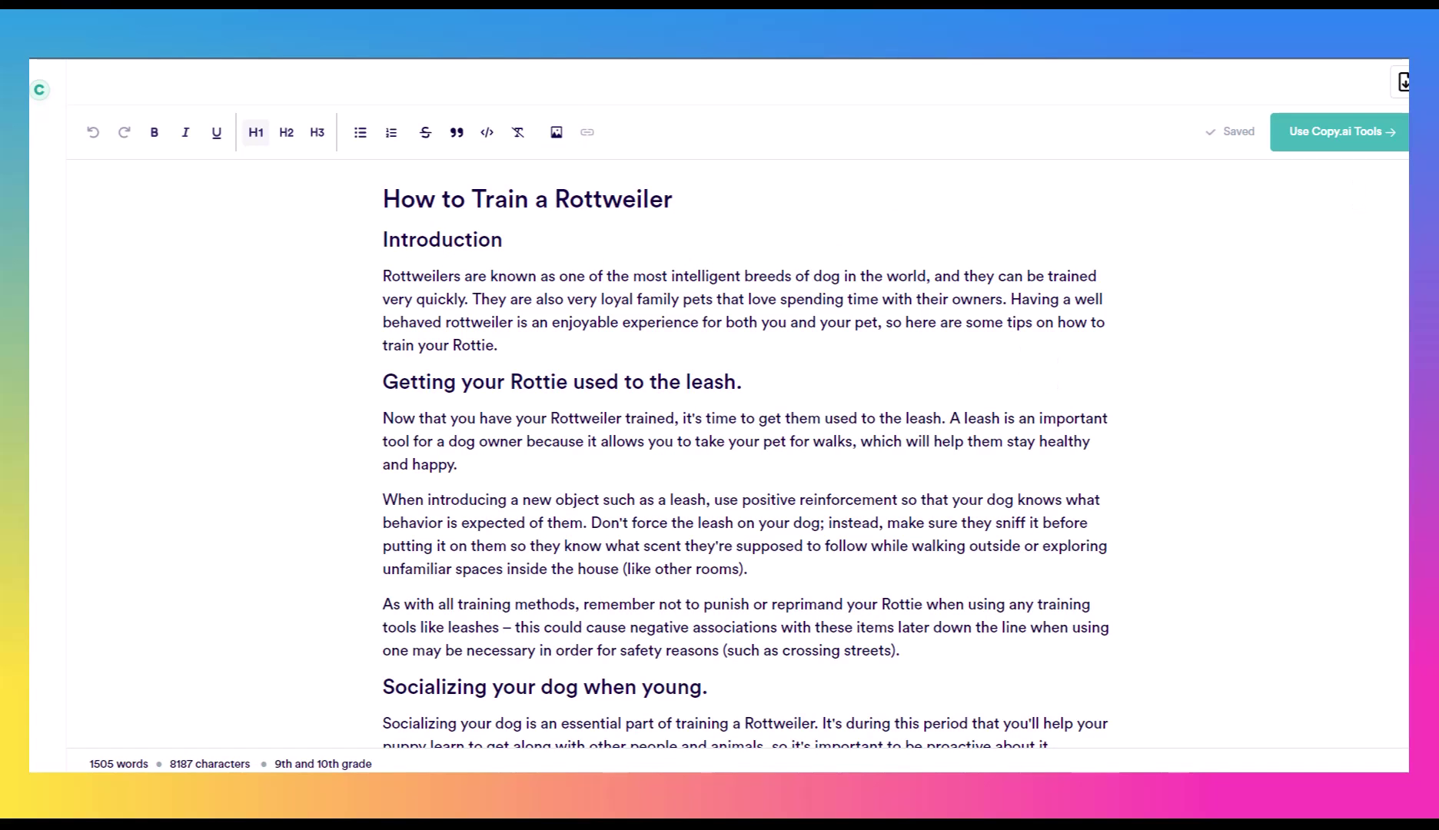
Convert the two house-breaking bullet items into plain paragraphs.
scroll(739, 415, down, 7)
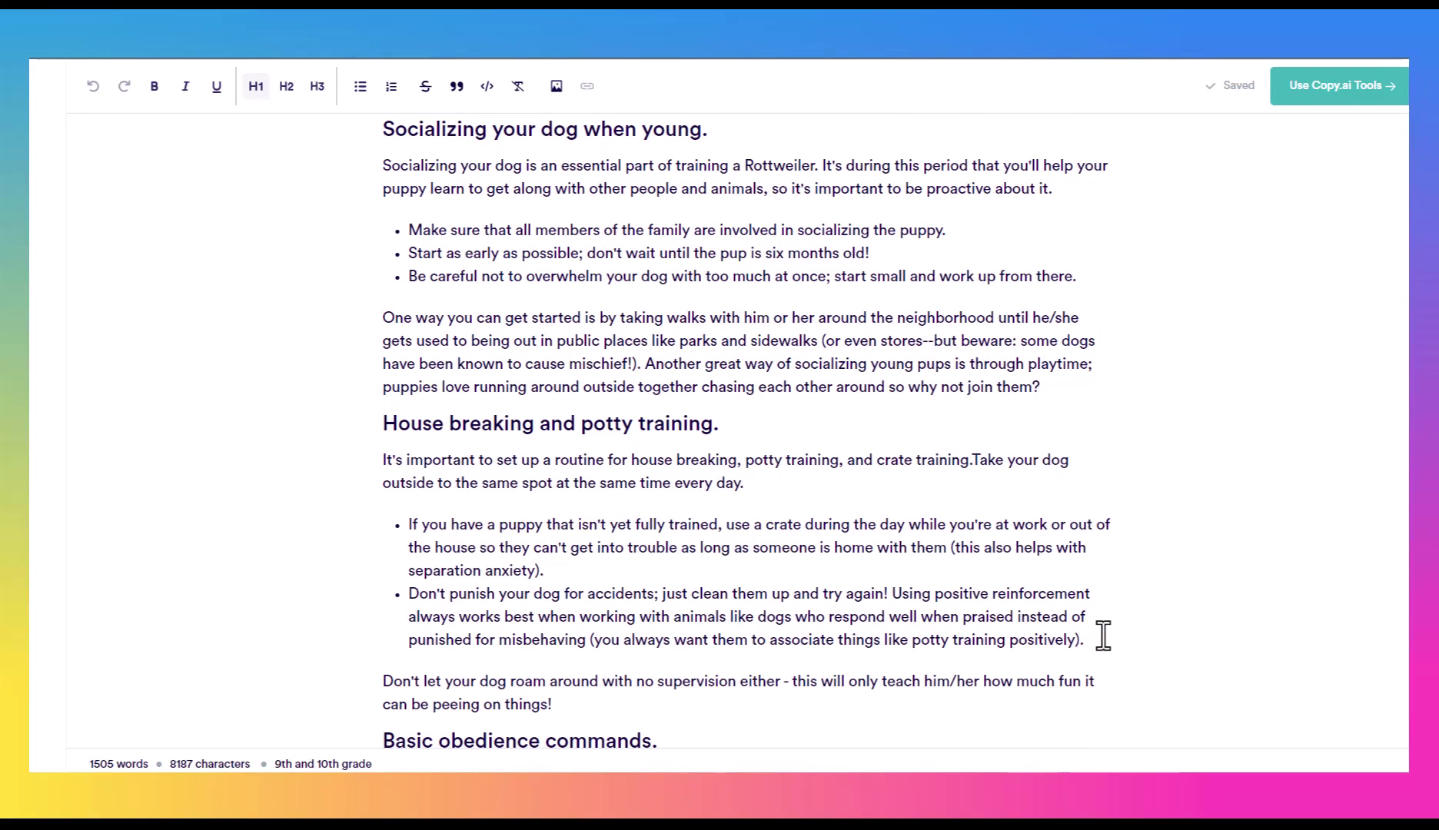
drag(1104, 641, 405, 517)
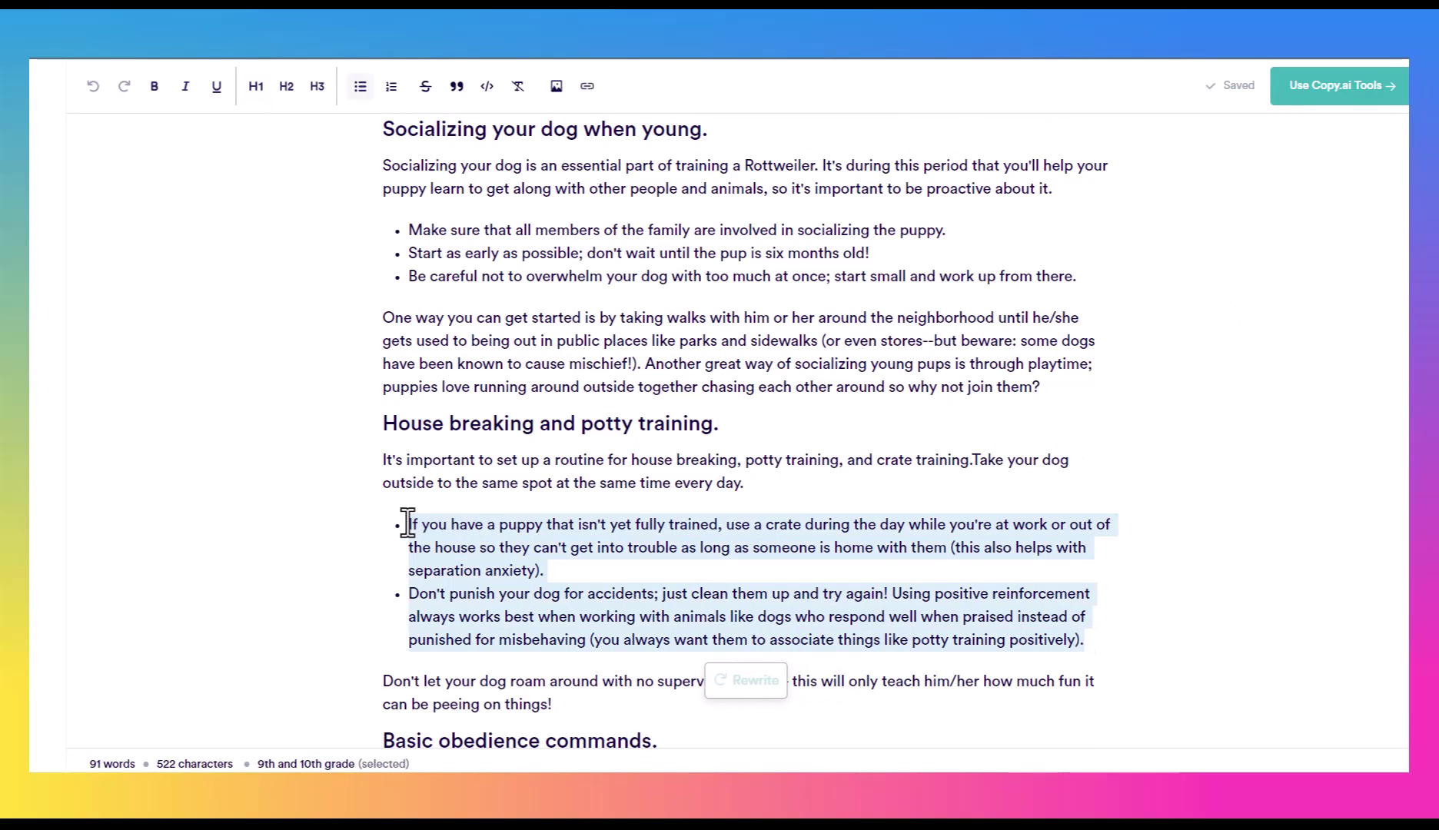
click(360, 87)
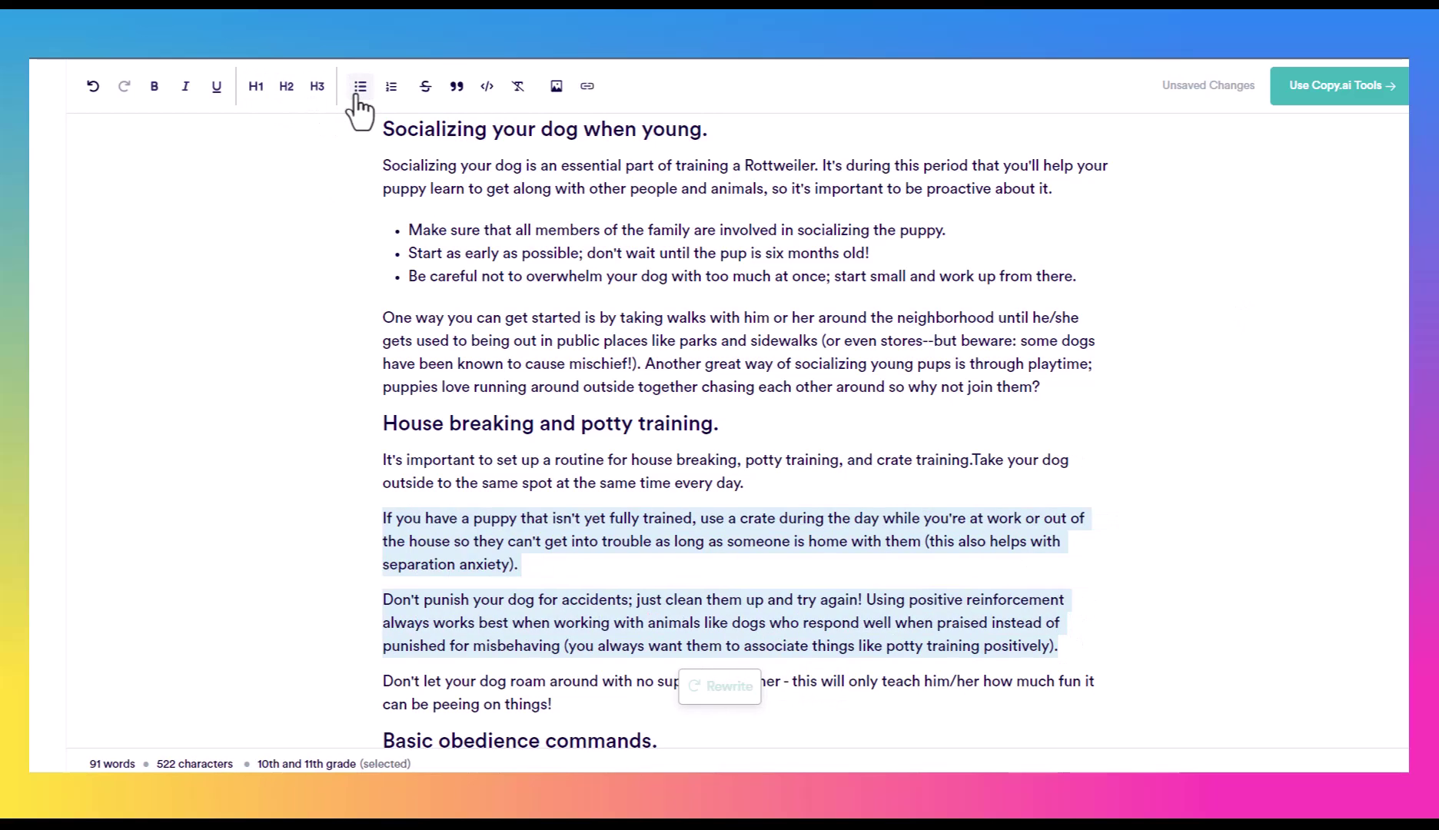
click(719, 572)
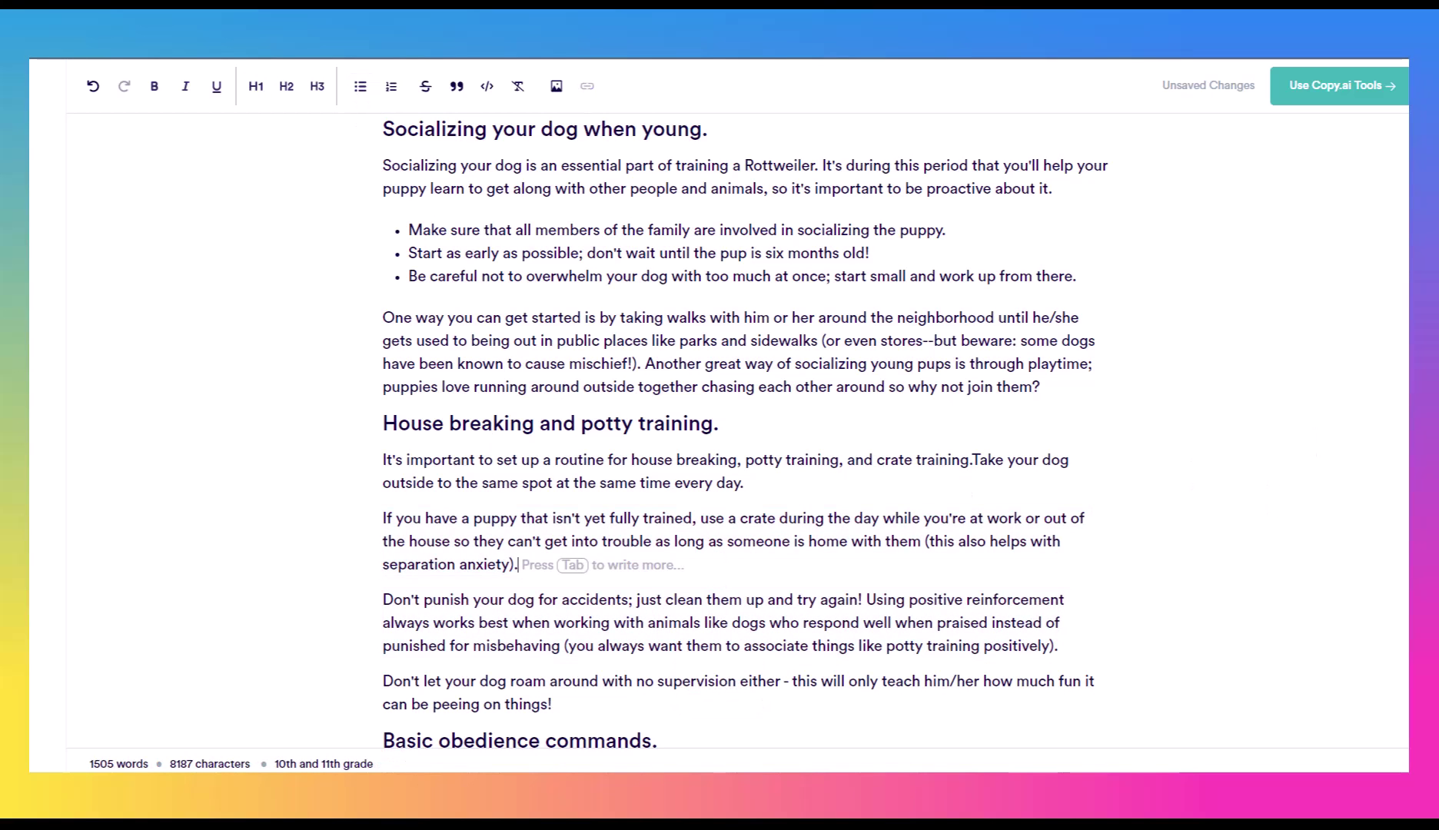
scroll(745, 431, up, 5)
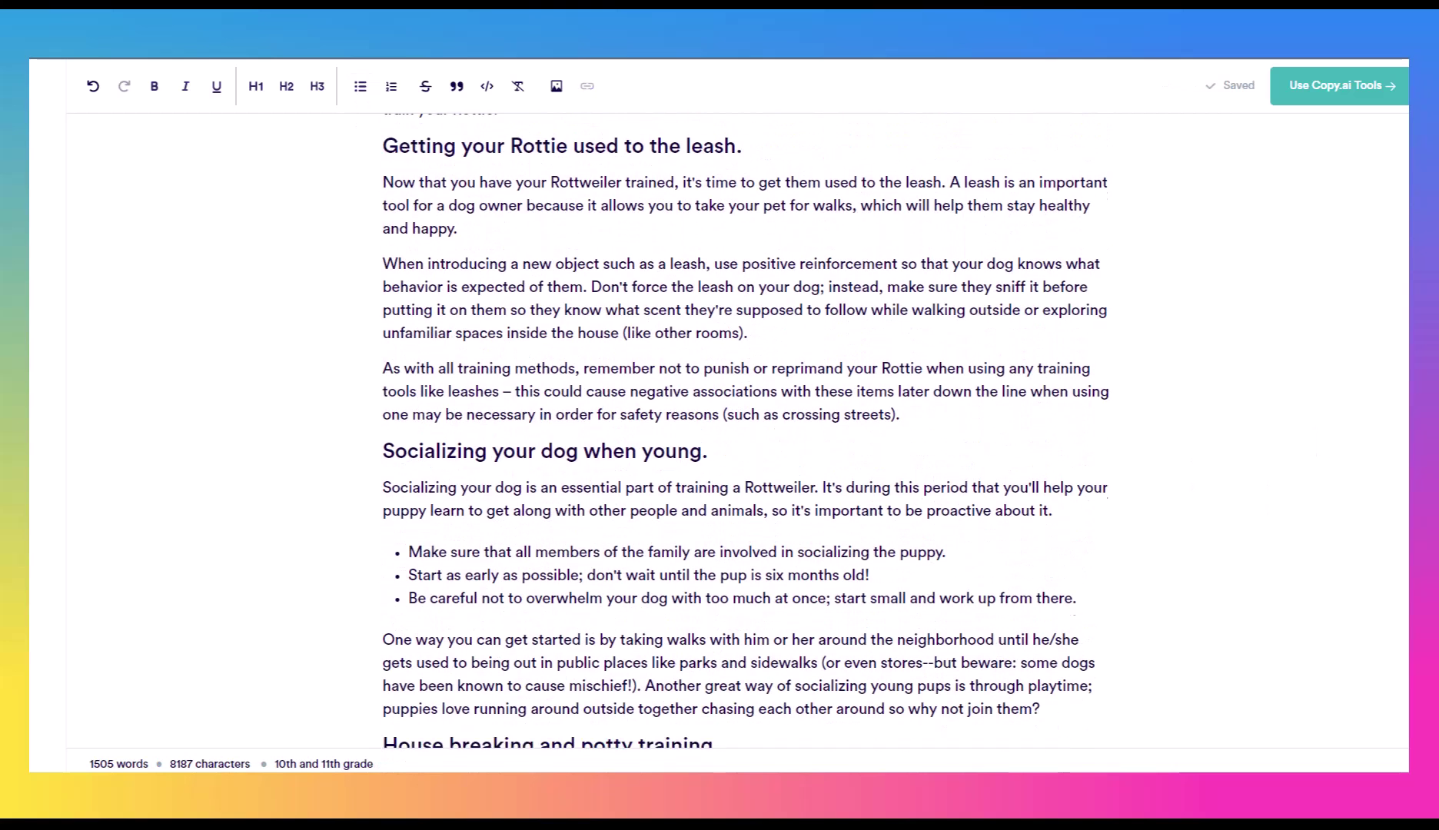
scroll(746, 430, down, 7)
scroll(557, 531, down, 3)
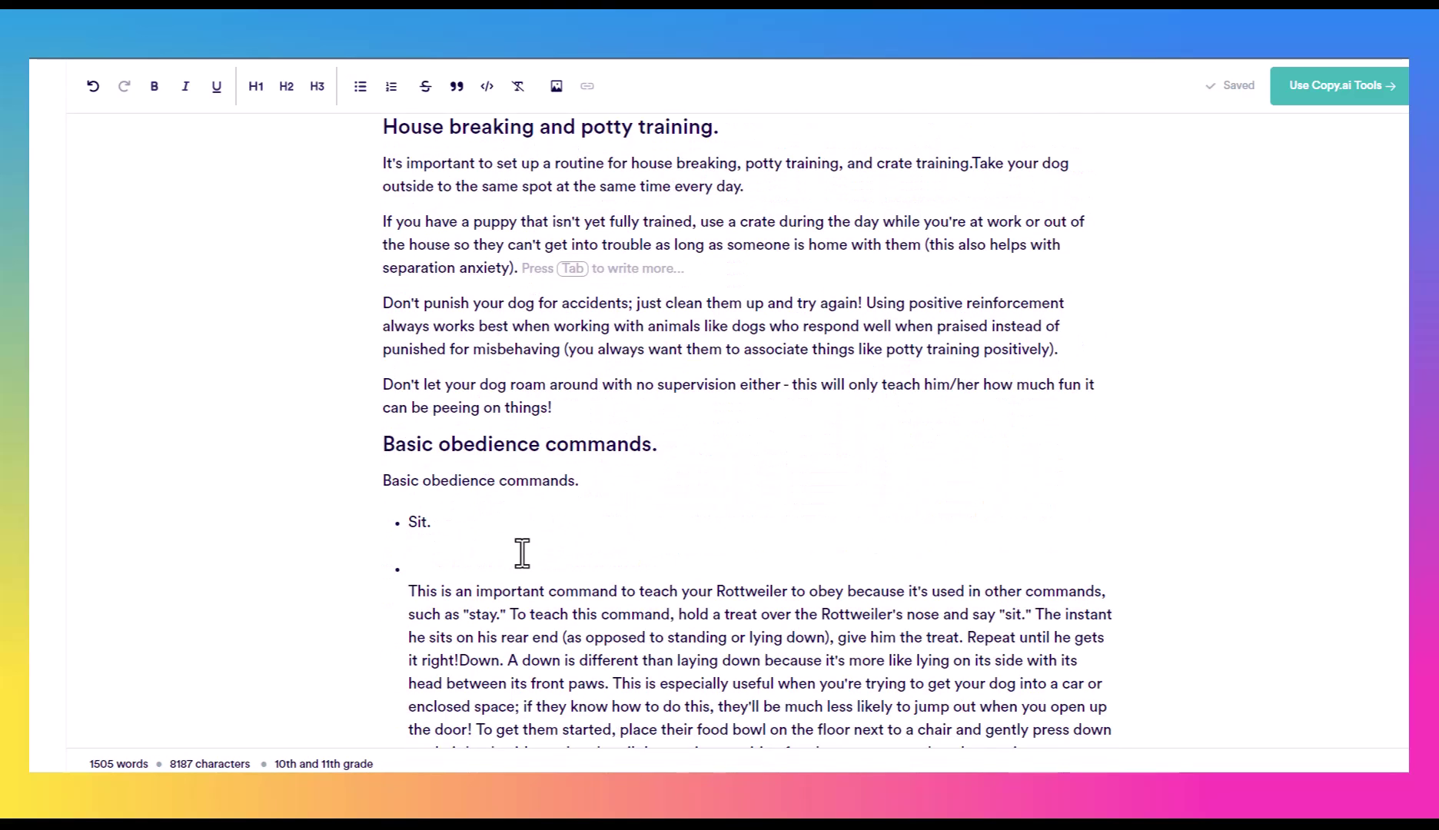
Make 'Sit' a bold H3 subheading, removing its bullet and trailing period.
click(453, 517)
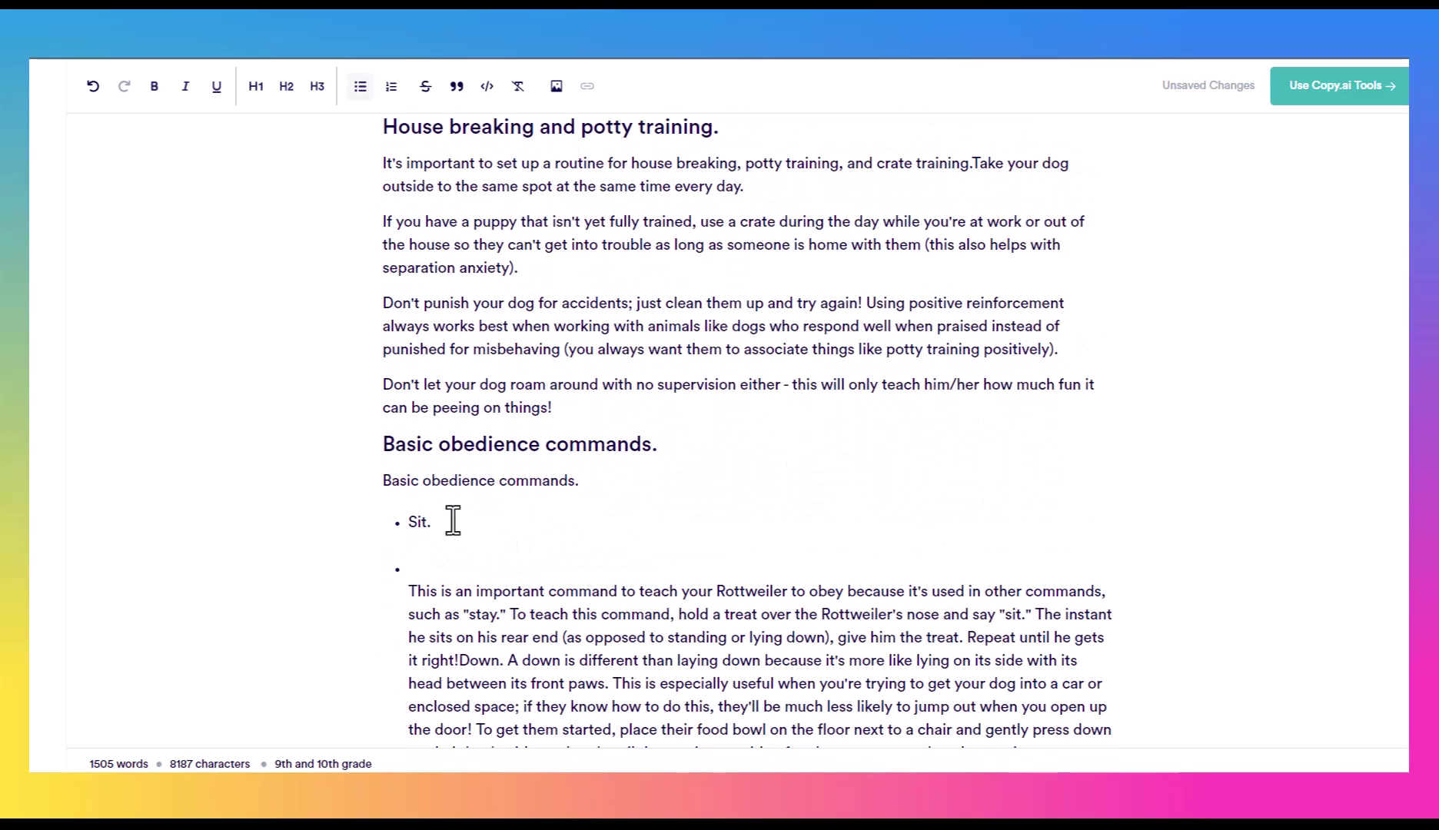
key(Home)
key(BackSpace)
key(End)
key(BackSpace)
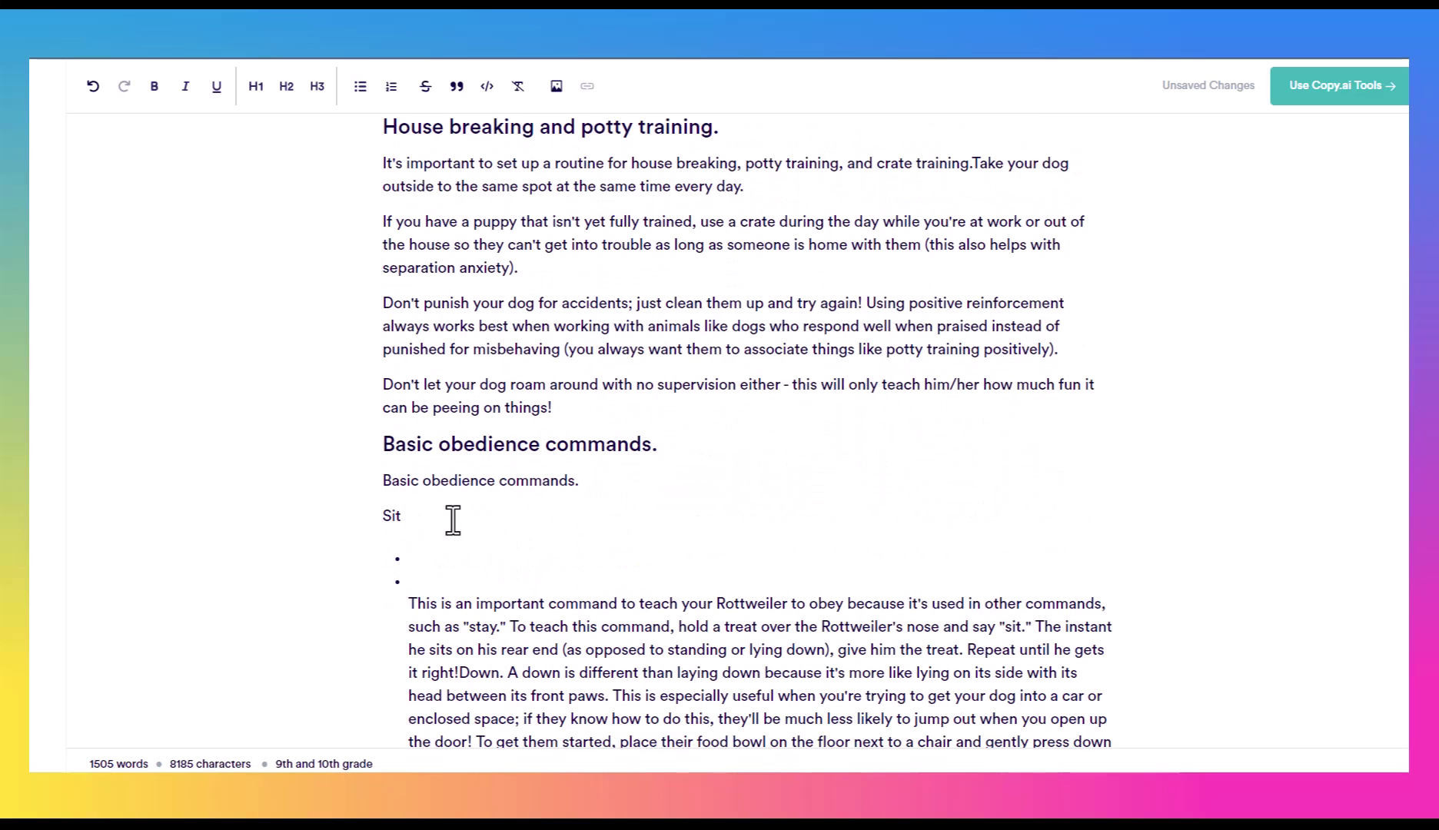
key(shift+Home)
key(ctrl+b)
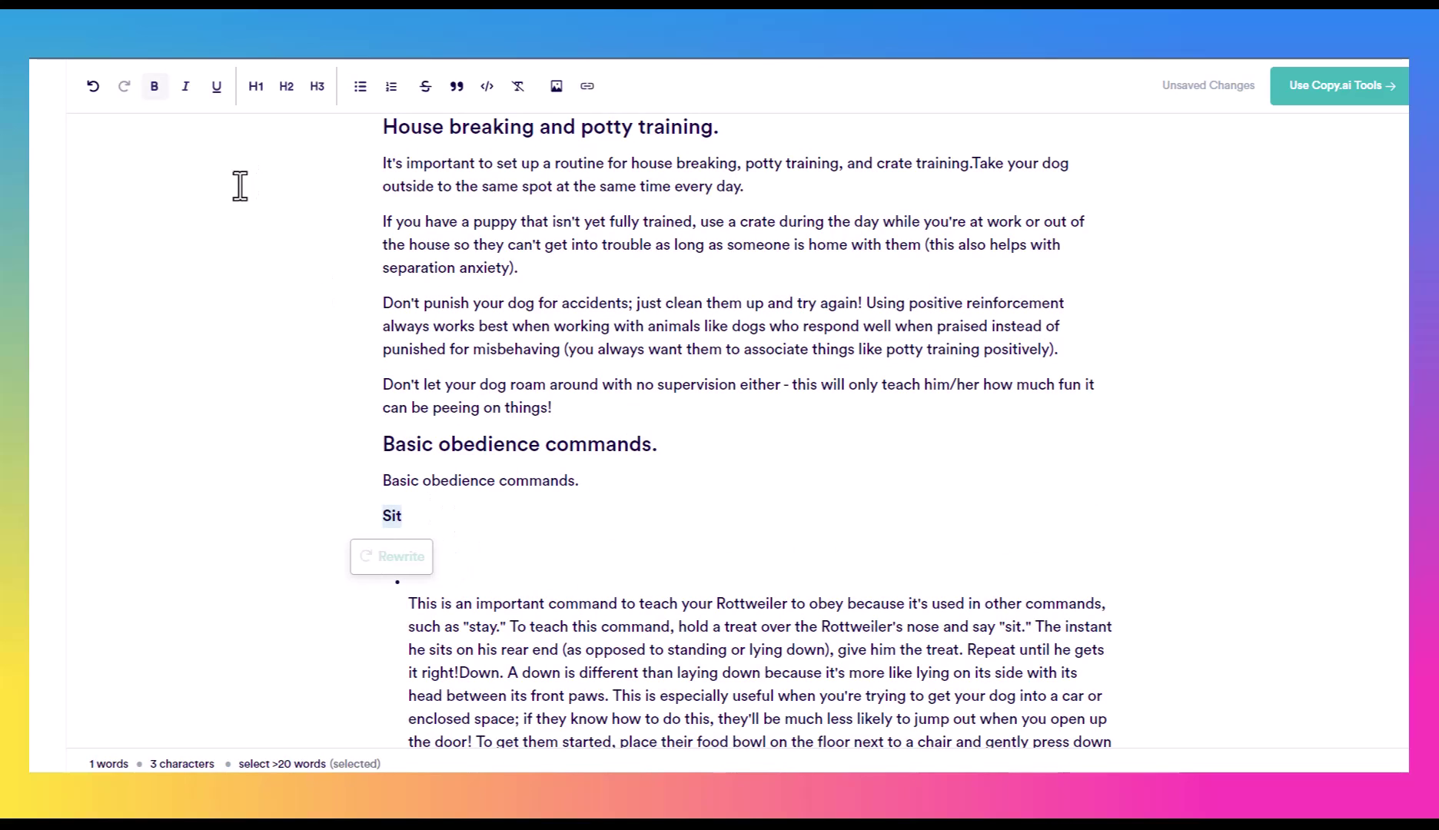
click(315, 91)
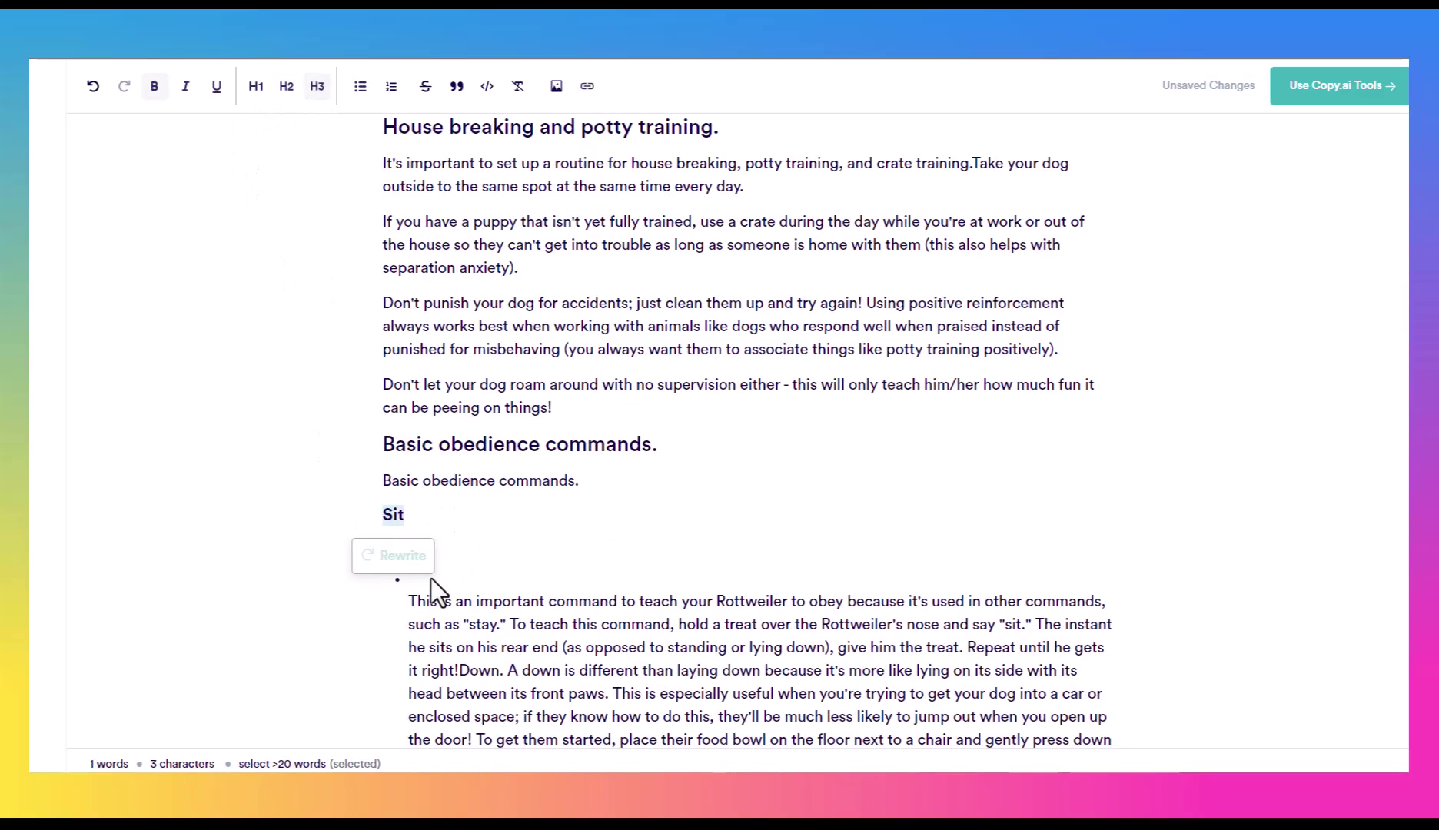
key(Right)
key(Delete)
key(Delete)
key(Delete)
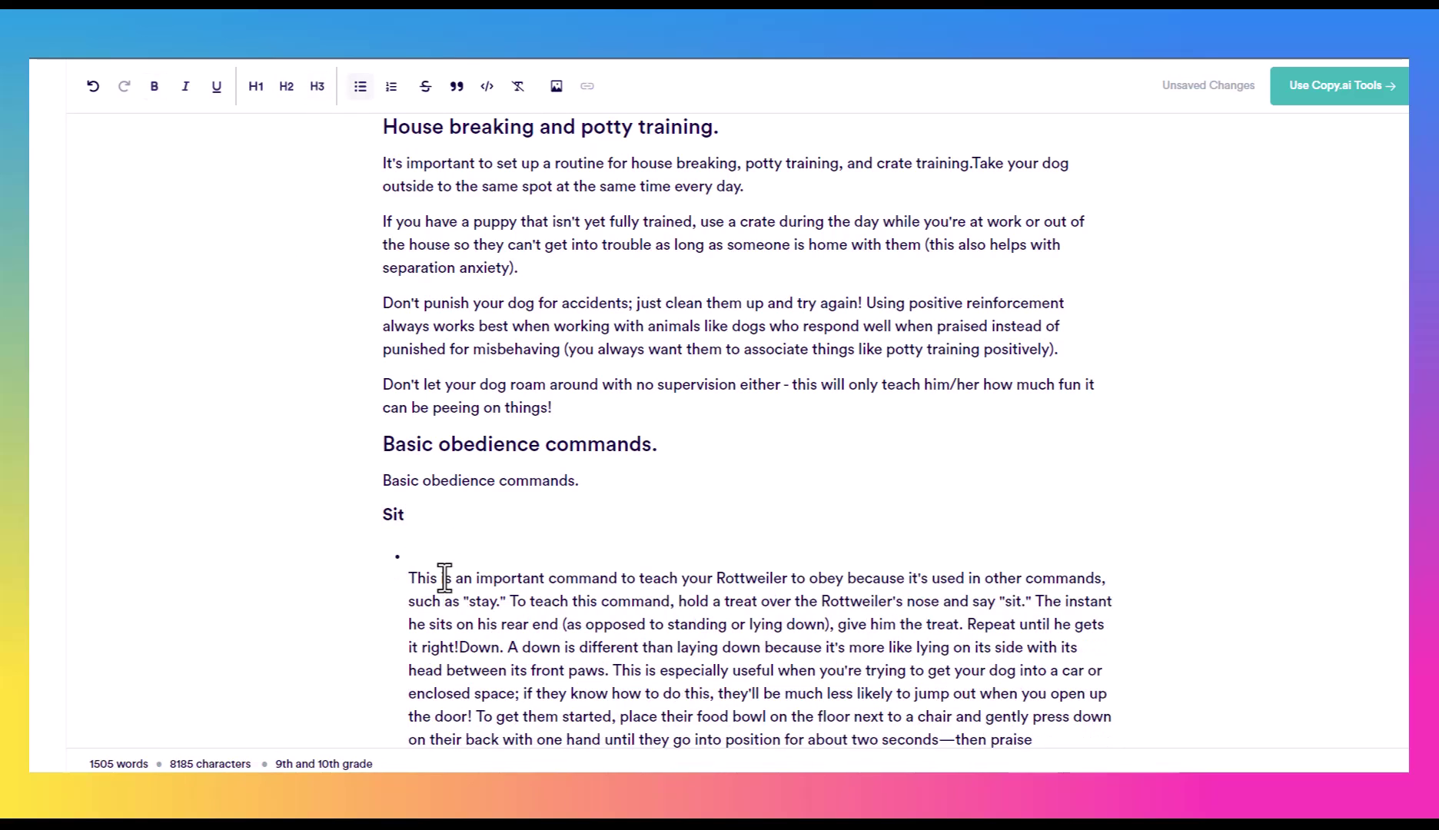
Remove the bullet from the Sit explanation so it becomes a plain paragraph.
click(444, 579)
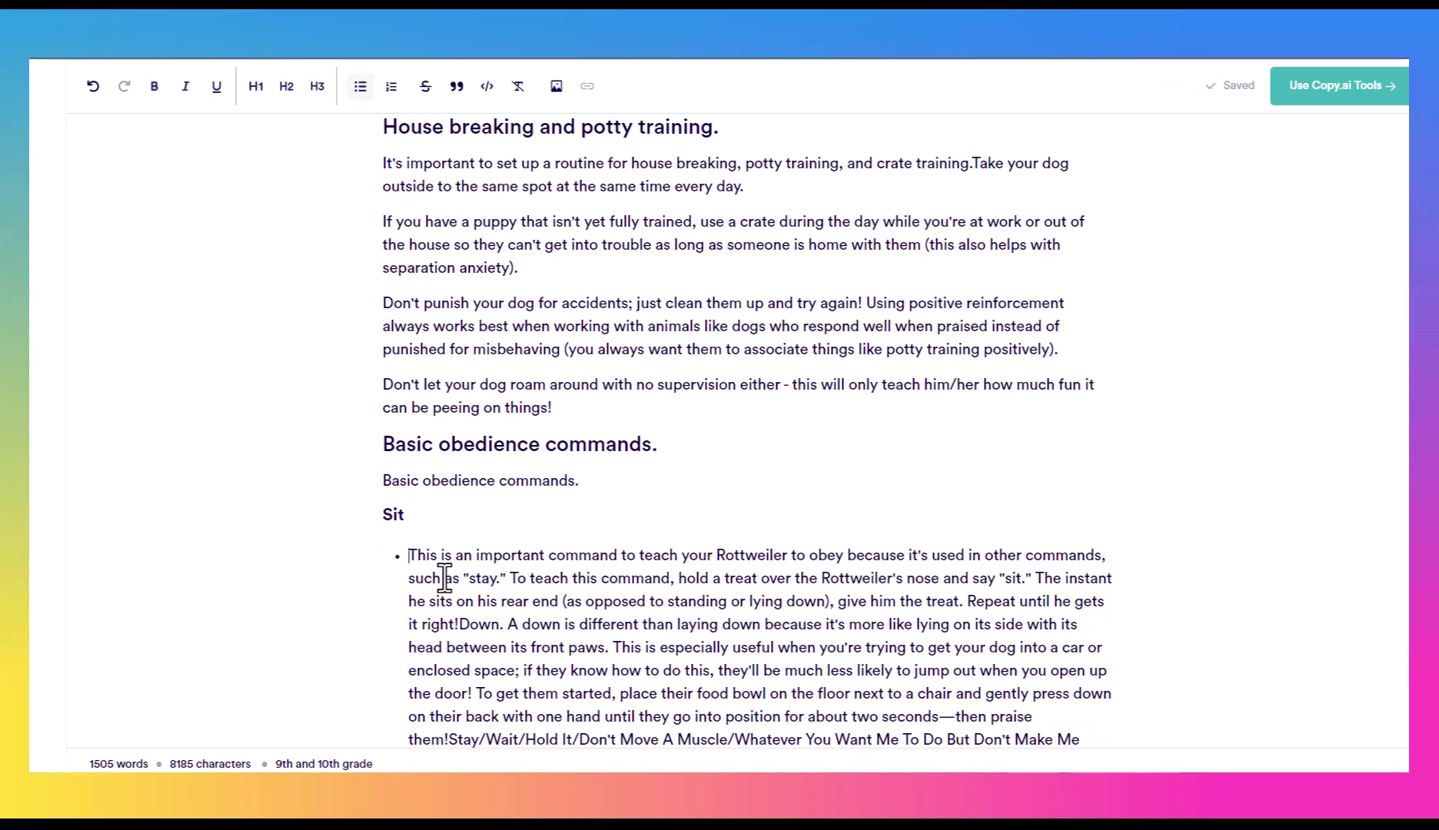
key(shift+Tab)
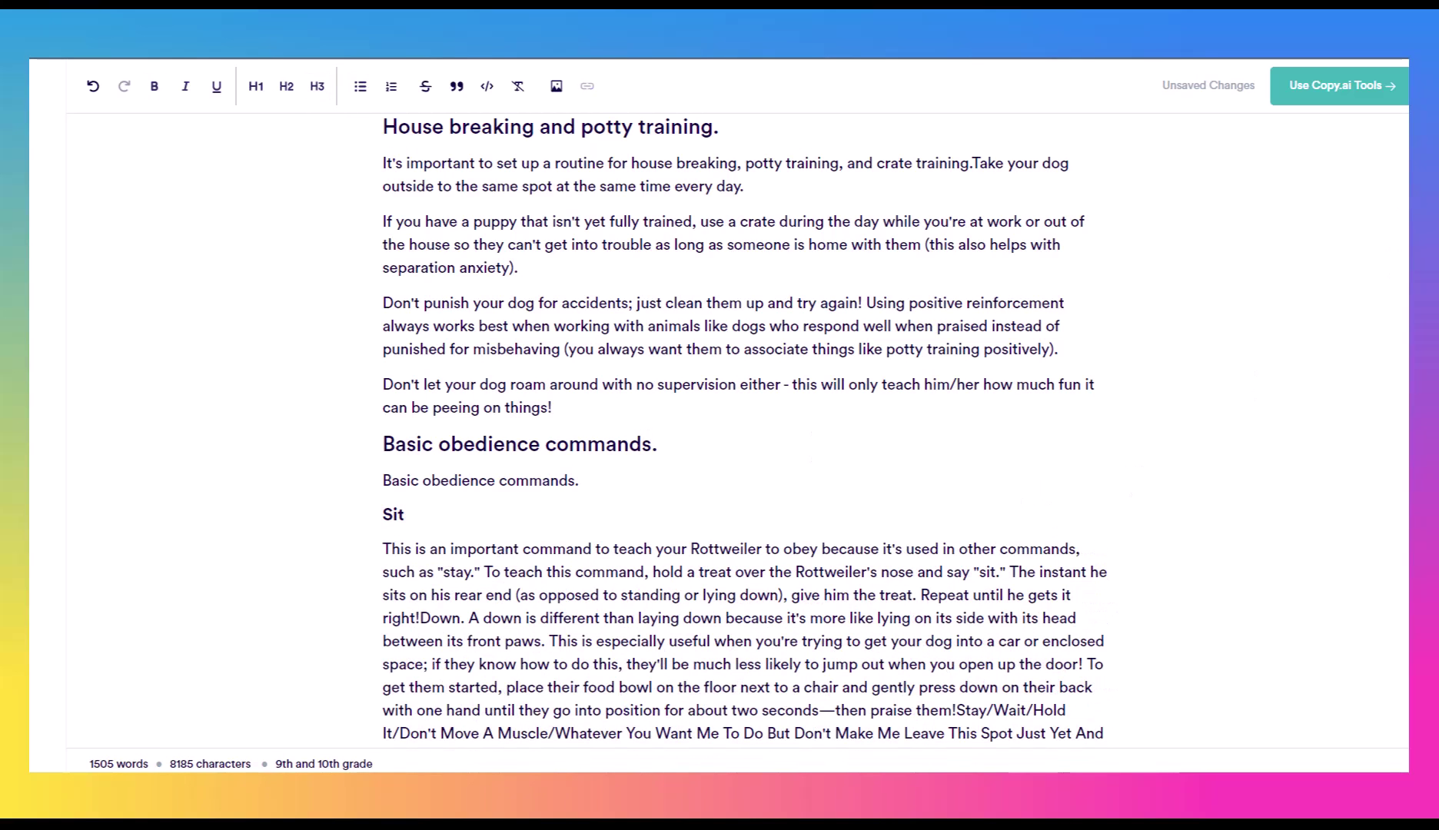
scroll(1401, 199, down, 15)
scroll(743, 431, down, 6)
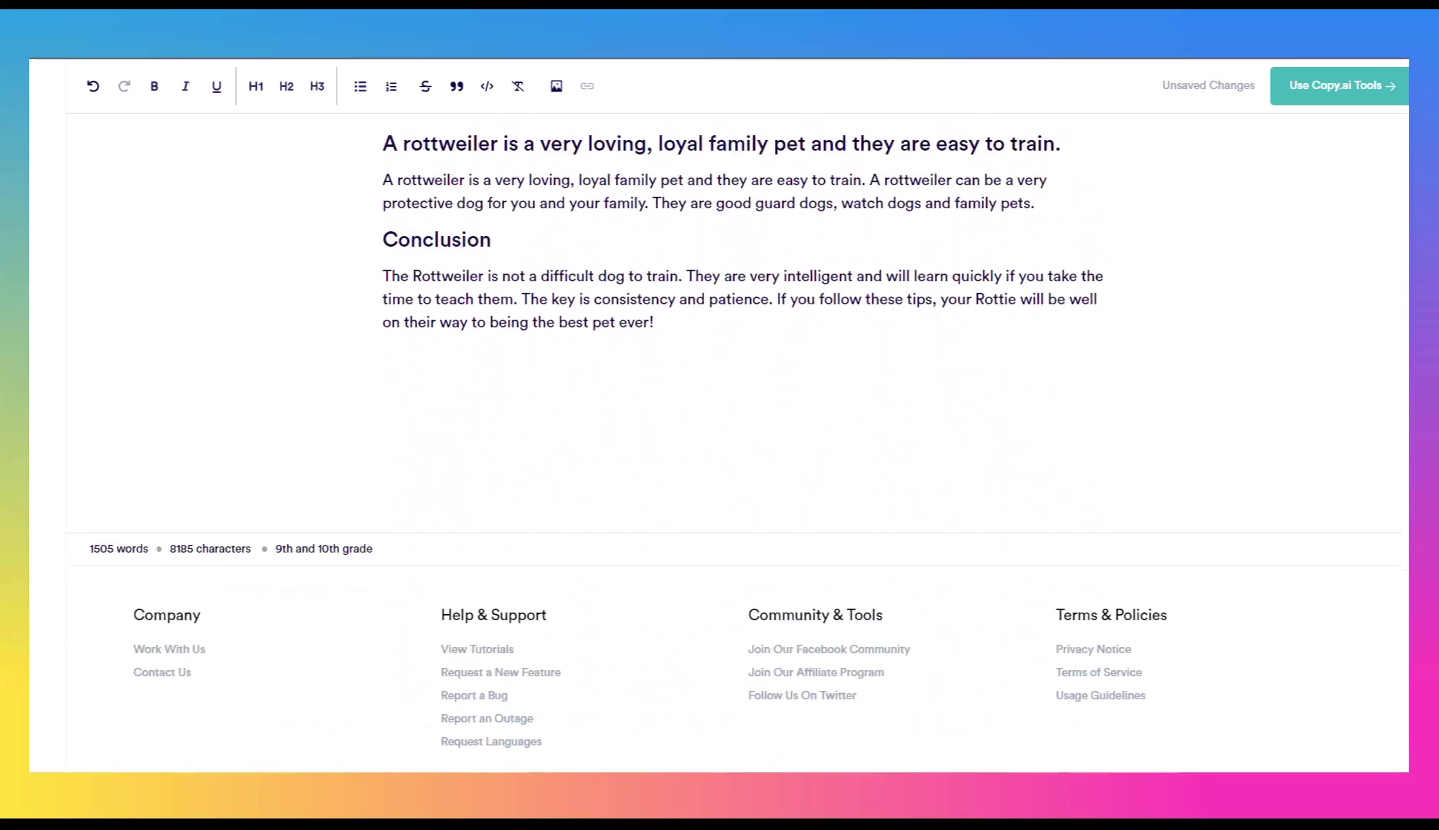
scroll(743, 431, up, 20)
scroll(743, 431, up, 10)
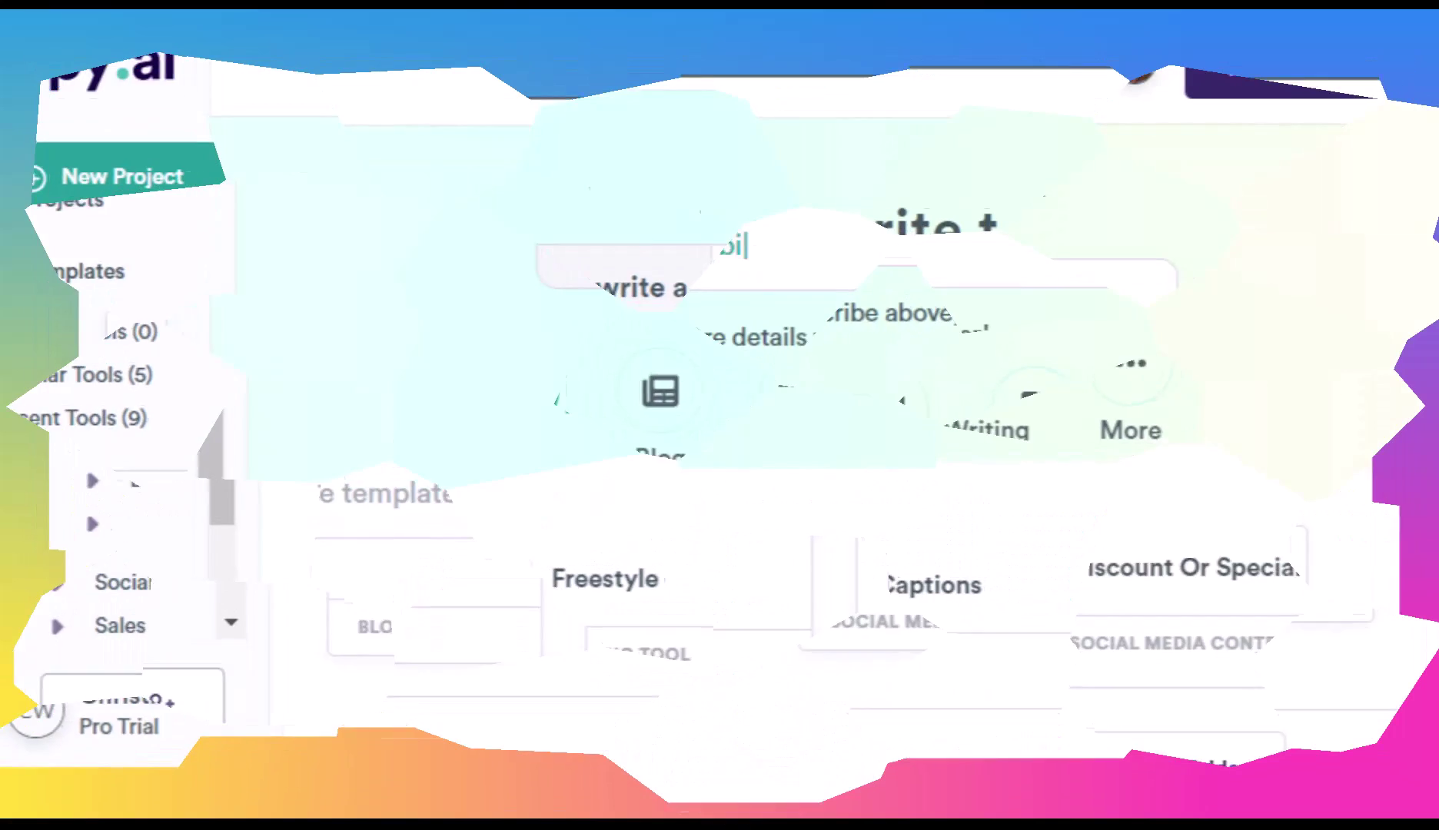
Complete the 'I want to write a' request as 'company bio for a candlemaker'.
text(o for a candlemaker)
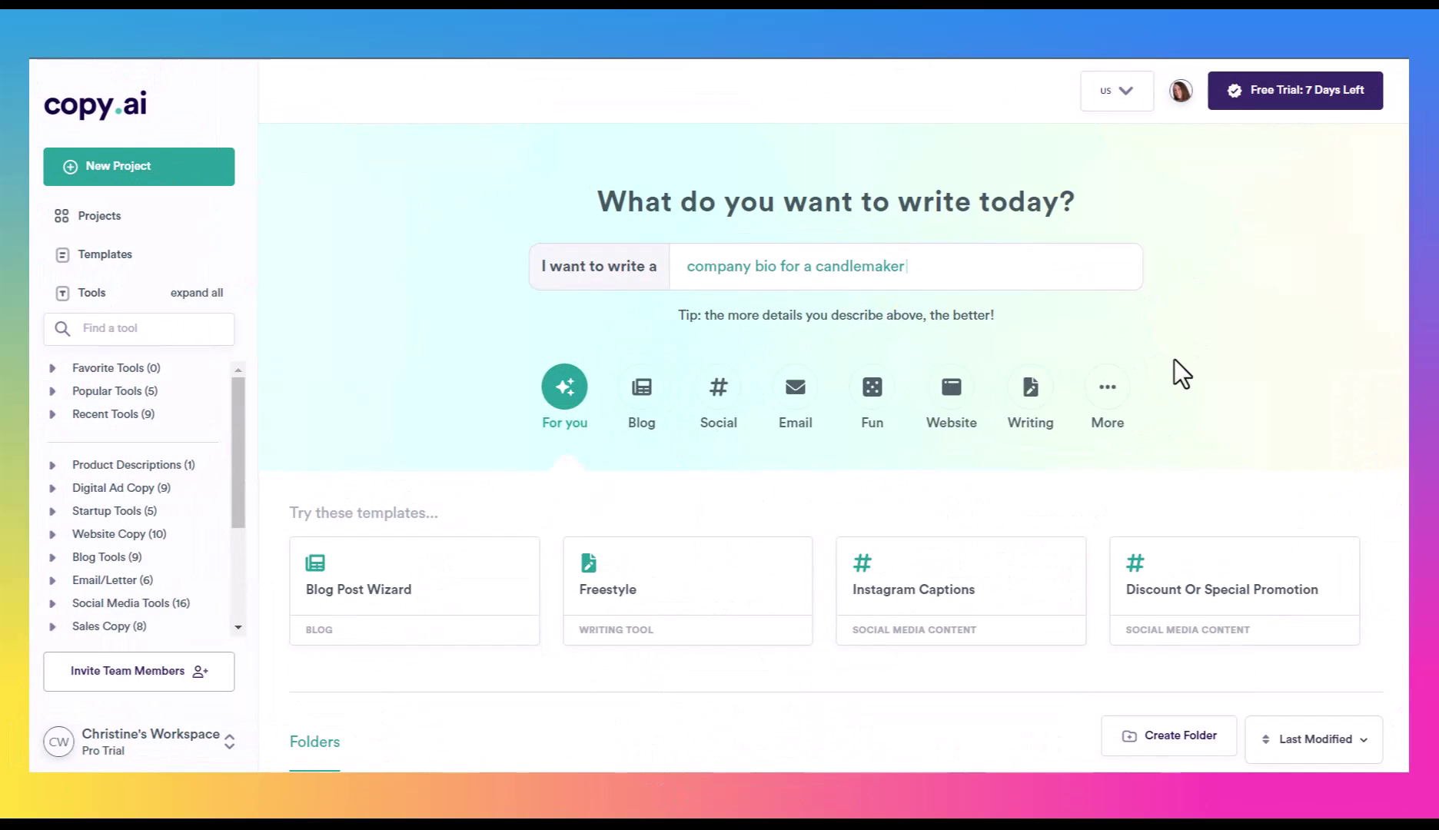